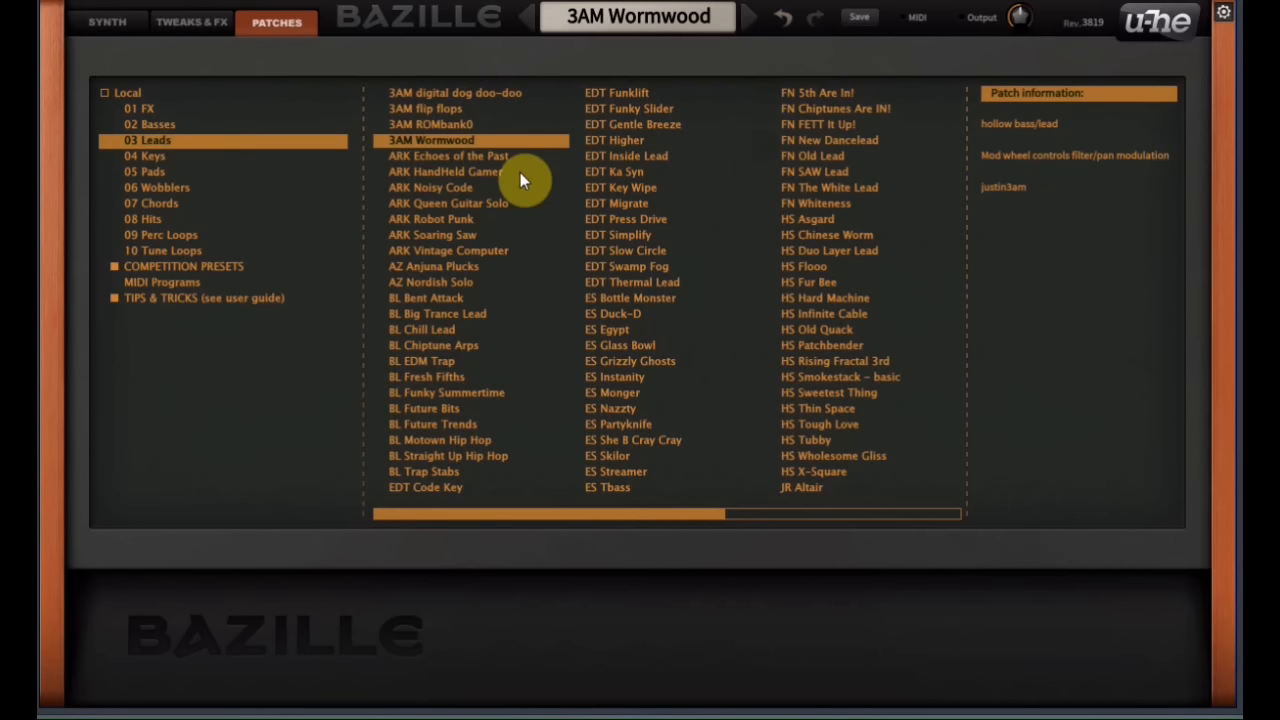
Show the synth page of the patch, turn Multicore on and HQ off
left_click(128, 24)
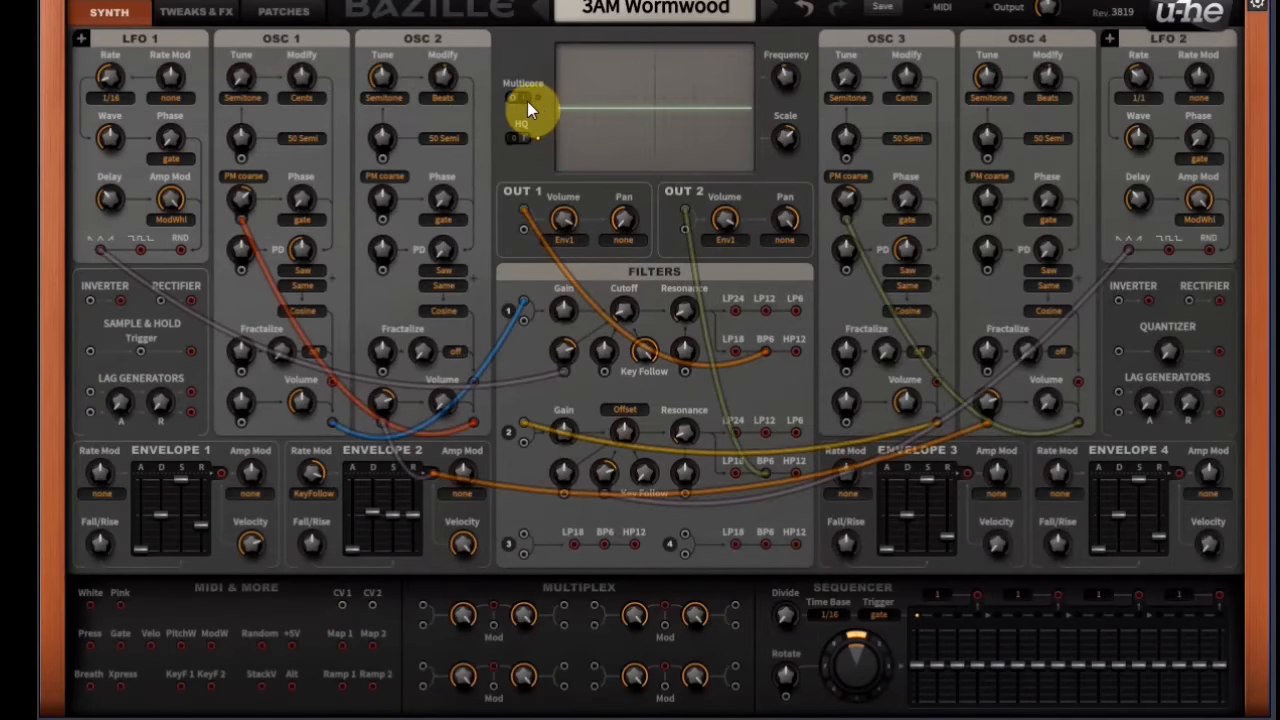
left_click(526, 99)
left_click(516, 142)
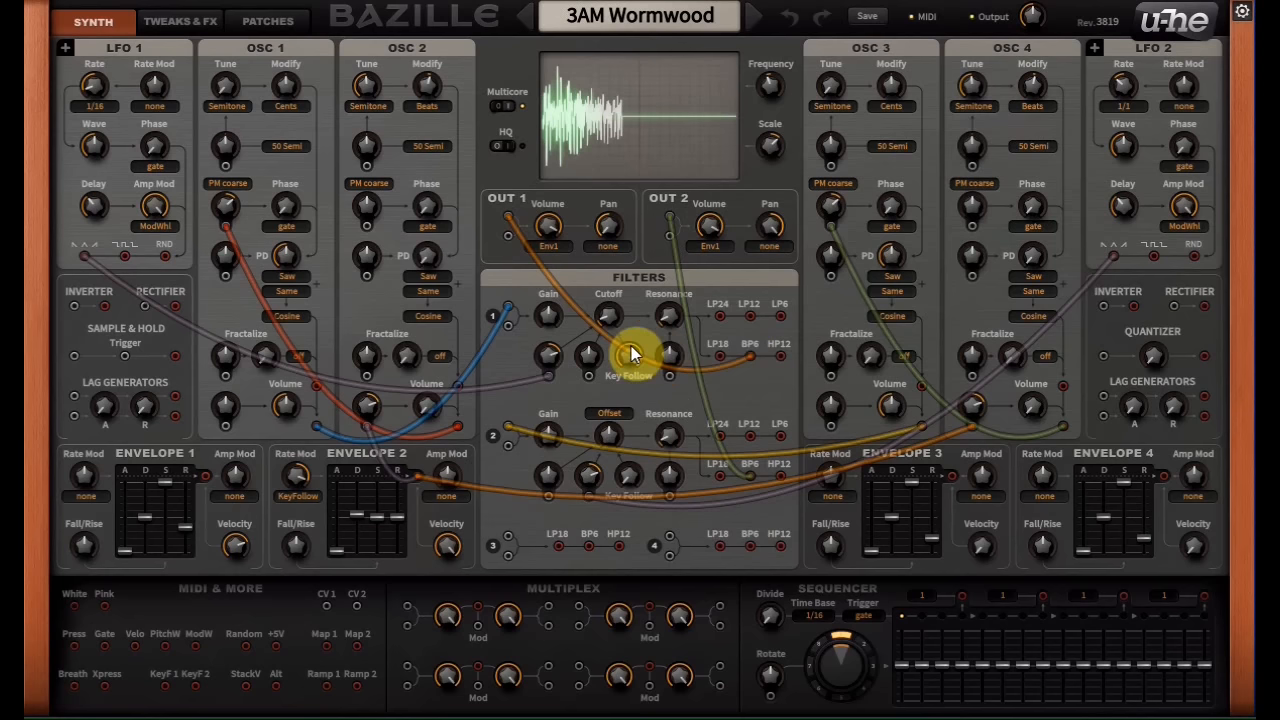
Unpatch the LFO, phase modulation and envelope cables from both filters and all oscillators, keeping only the audio connections
double_click(545, 385)
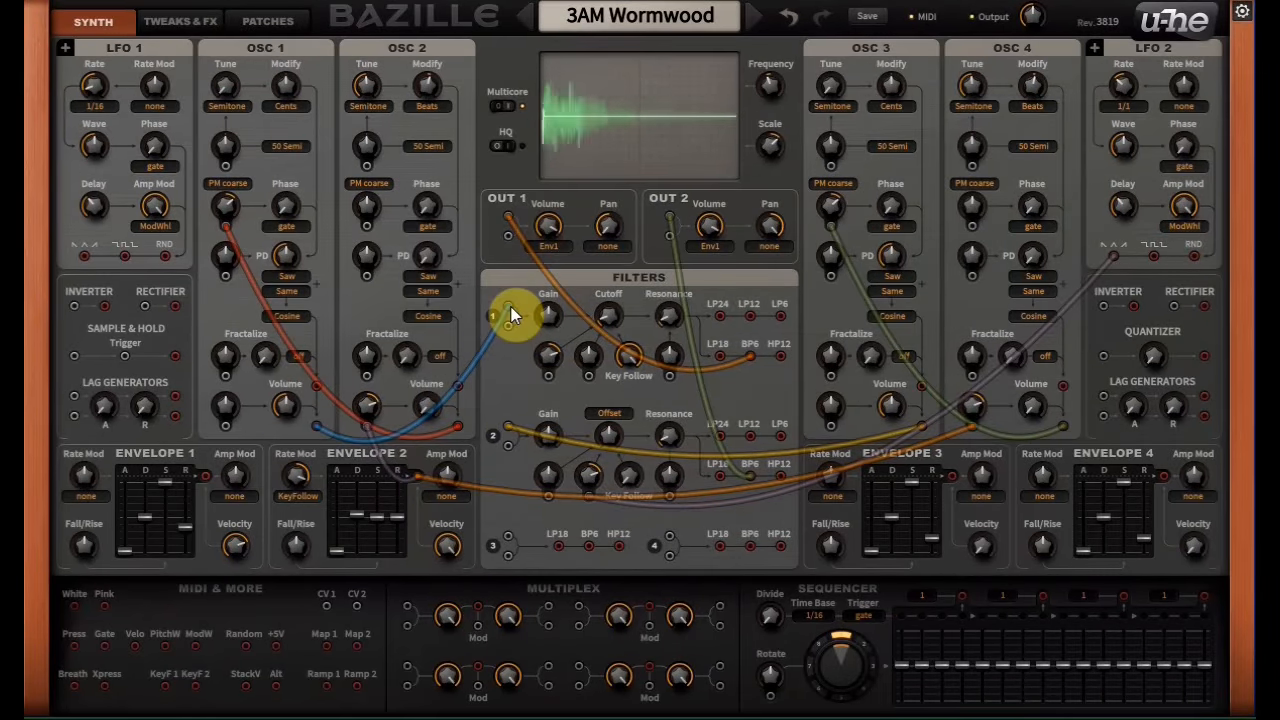
left_click_drag(510, 314, 508, 310)
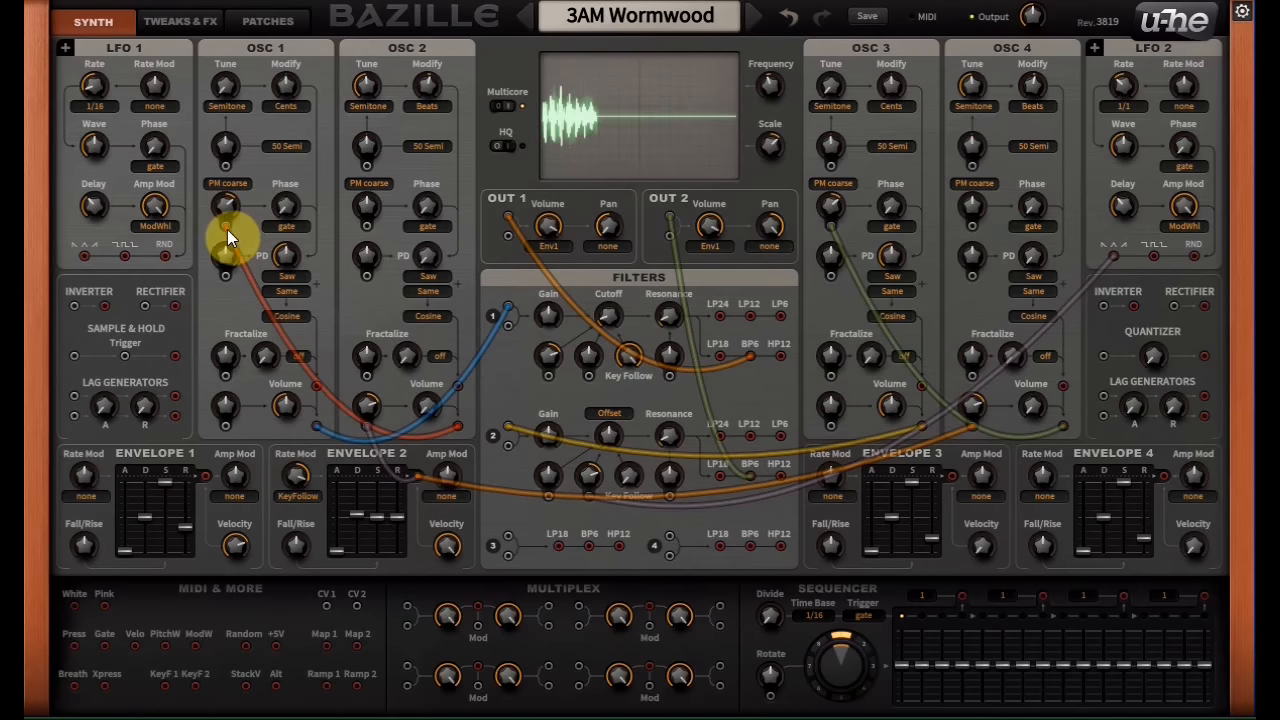
left_click_drag(227, 229, 226, 252)
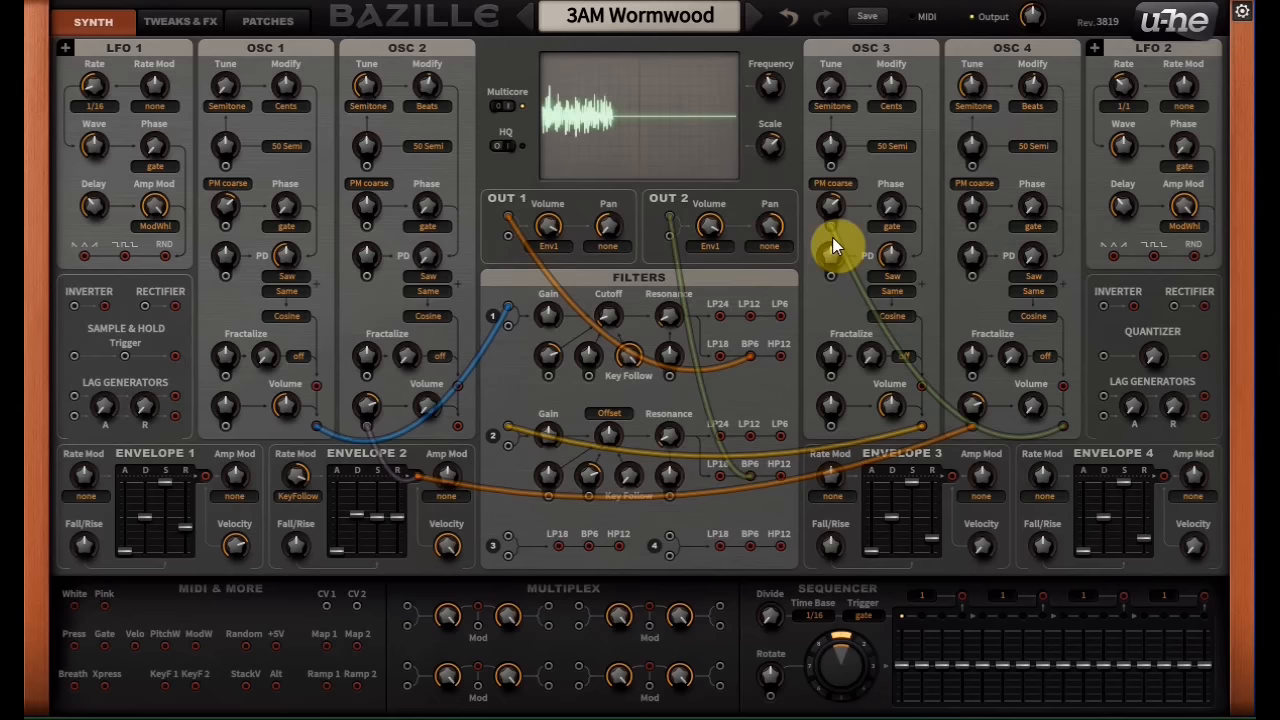
left_click_drag(833, 228, 829, 239)
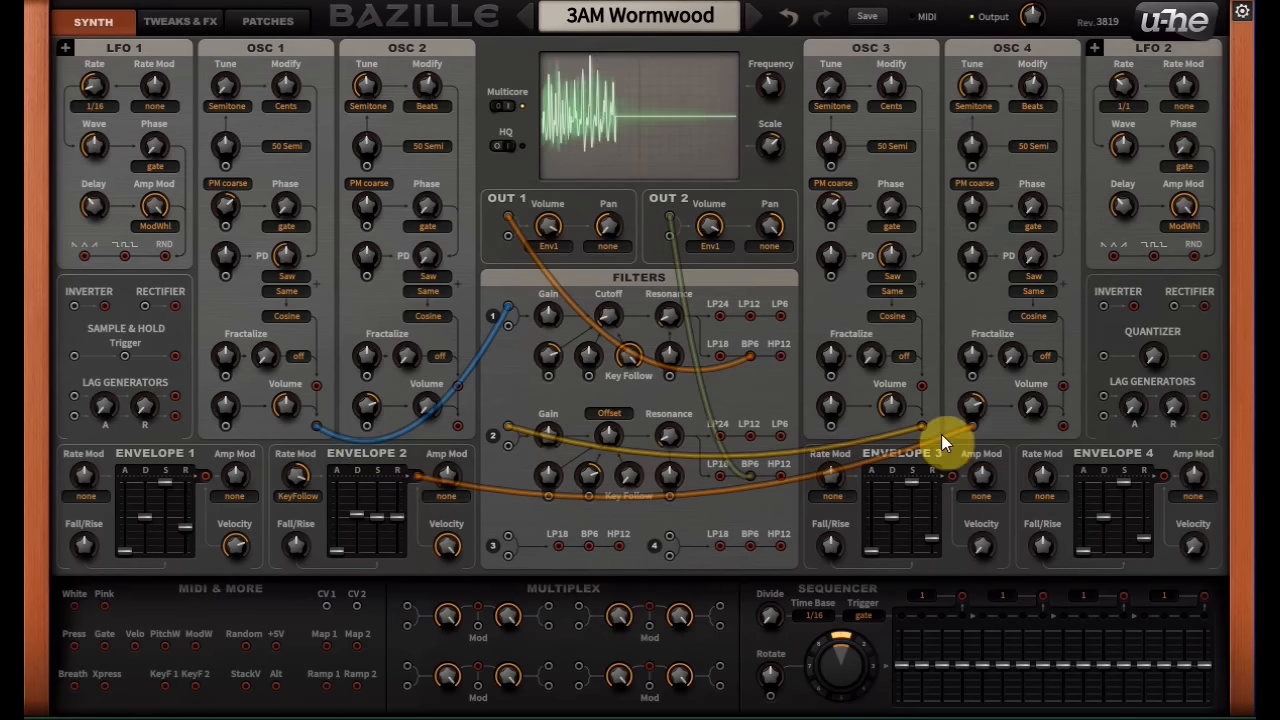
left_click_drag(972, 429, 972, 450)
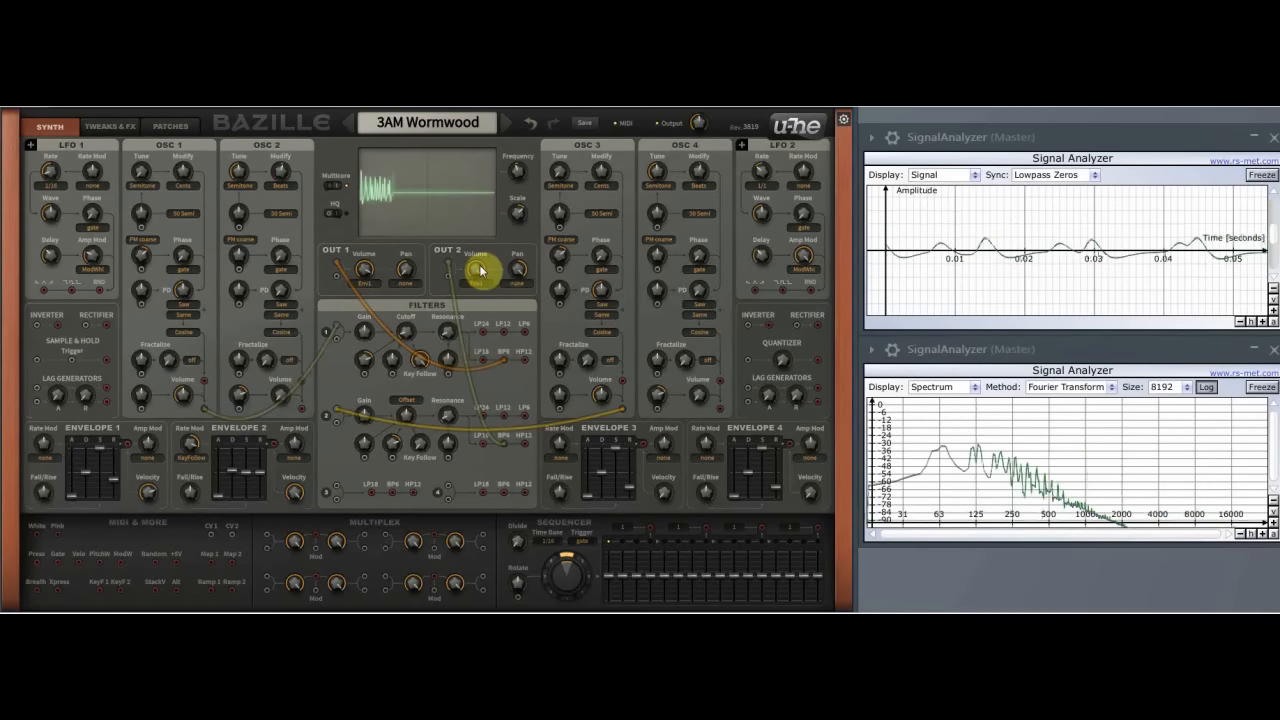
Turn the Out 2 volume down and patch oscillator 1 directly into Out 1, bypassing filter 1
left_click_drag(480, 271, 528, 459)
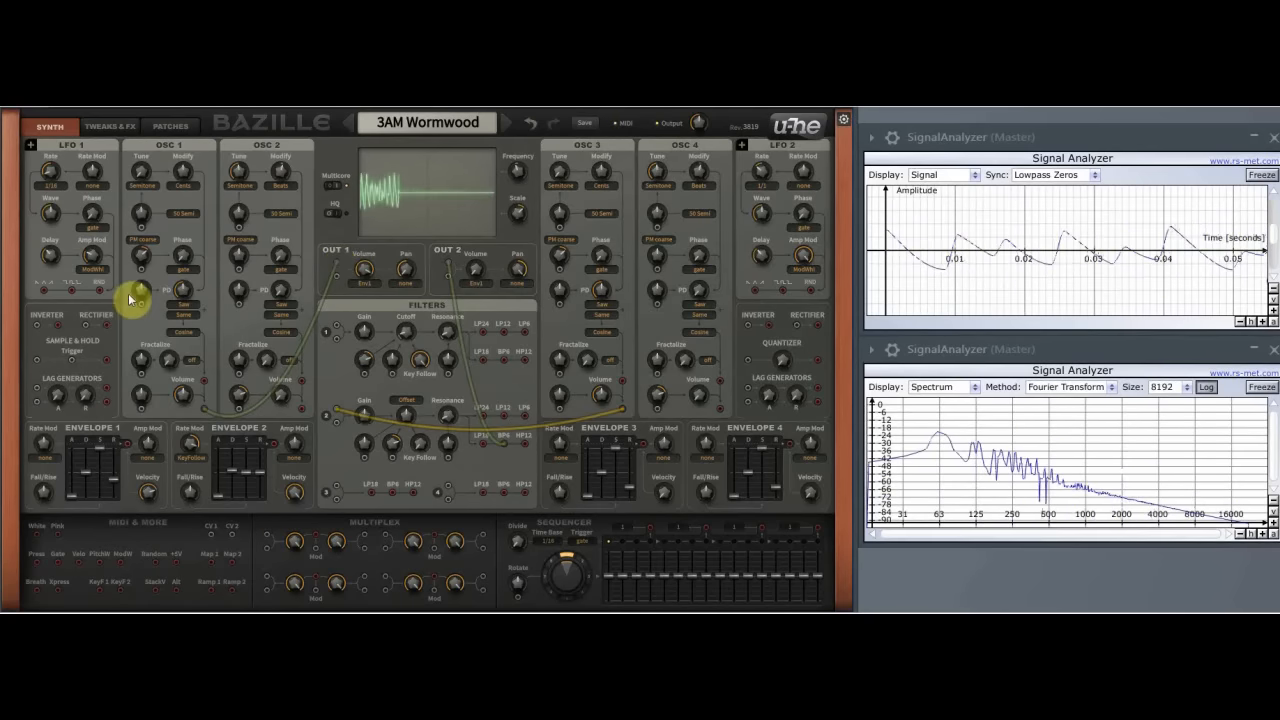
Sweep oscillator 1's phase distortion amount up to 100, down to 51 and back up to maximum
left_click_drag(182, 291, 191, 198)
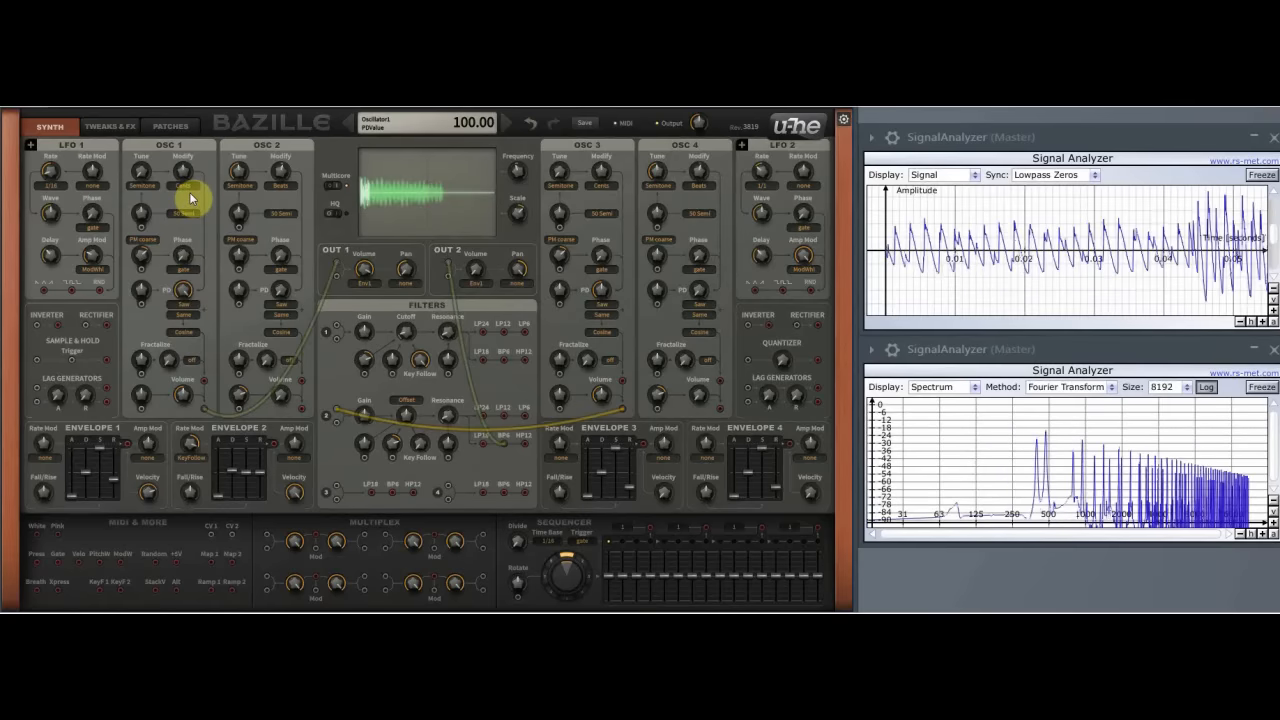
left_click_drag(191, 233, 187, 287)
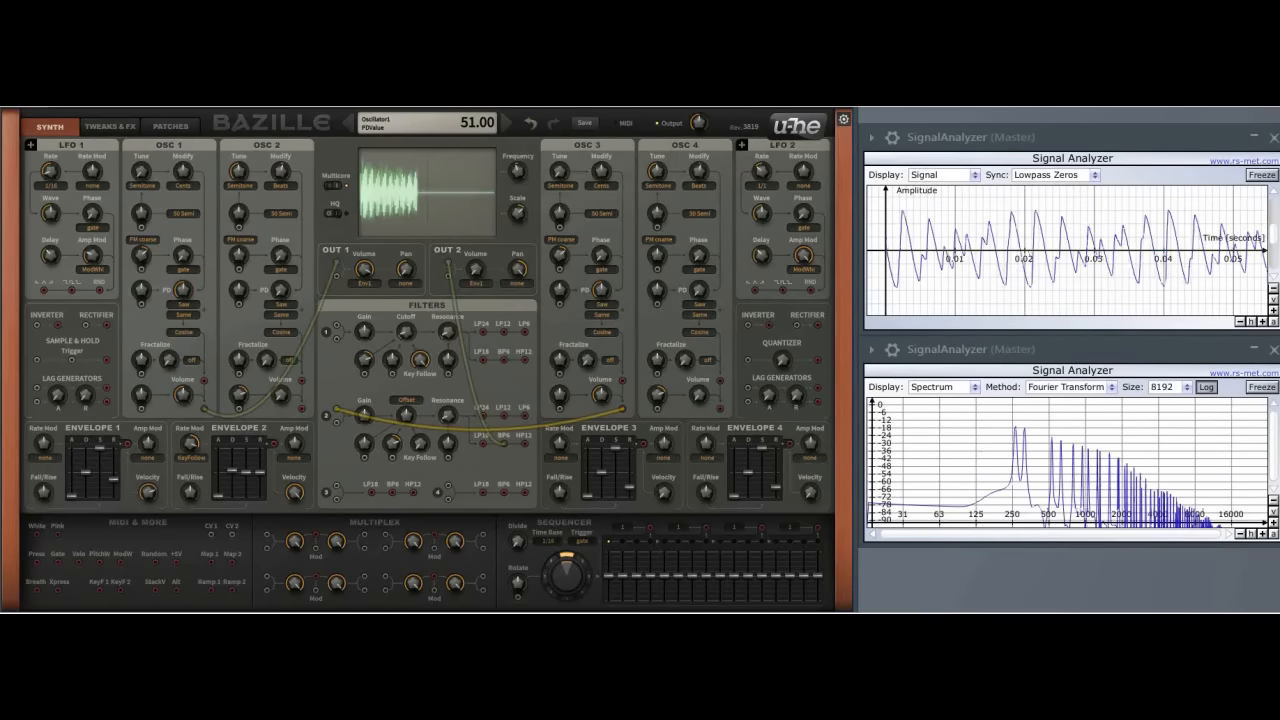
left_click(60, 100)
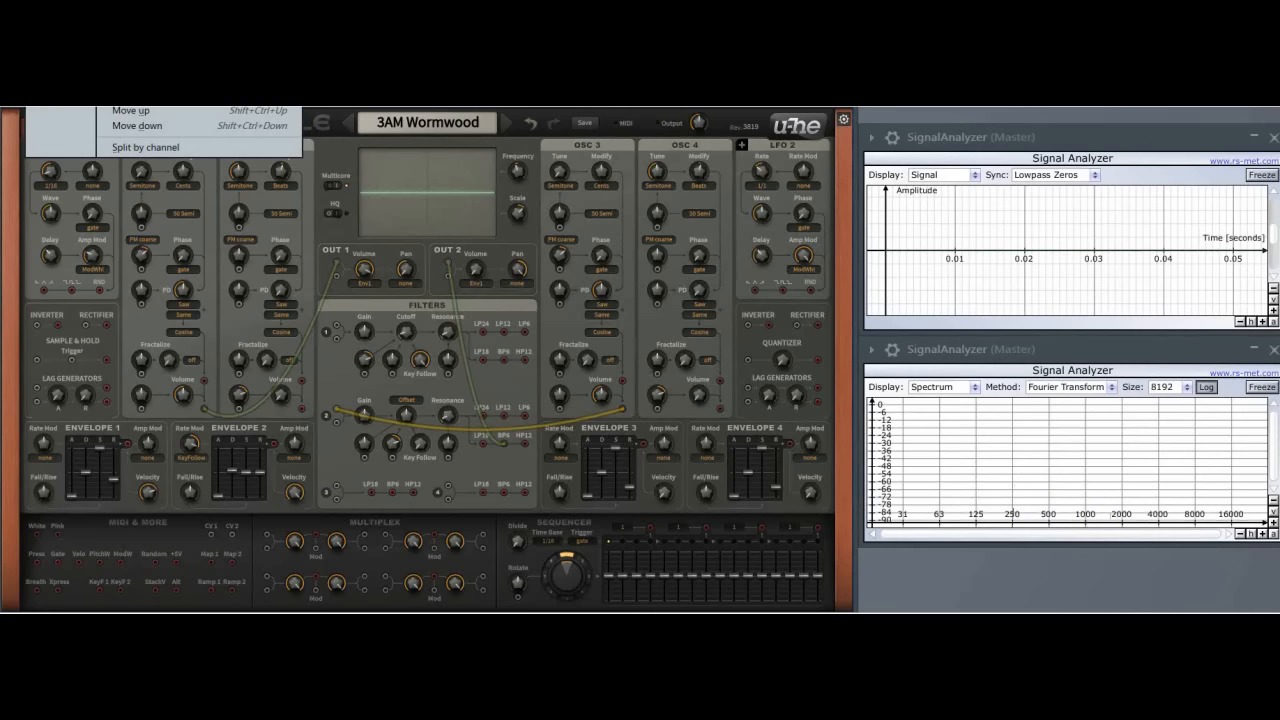
key("Escape")
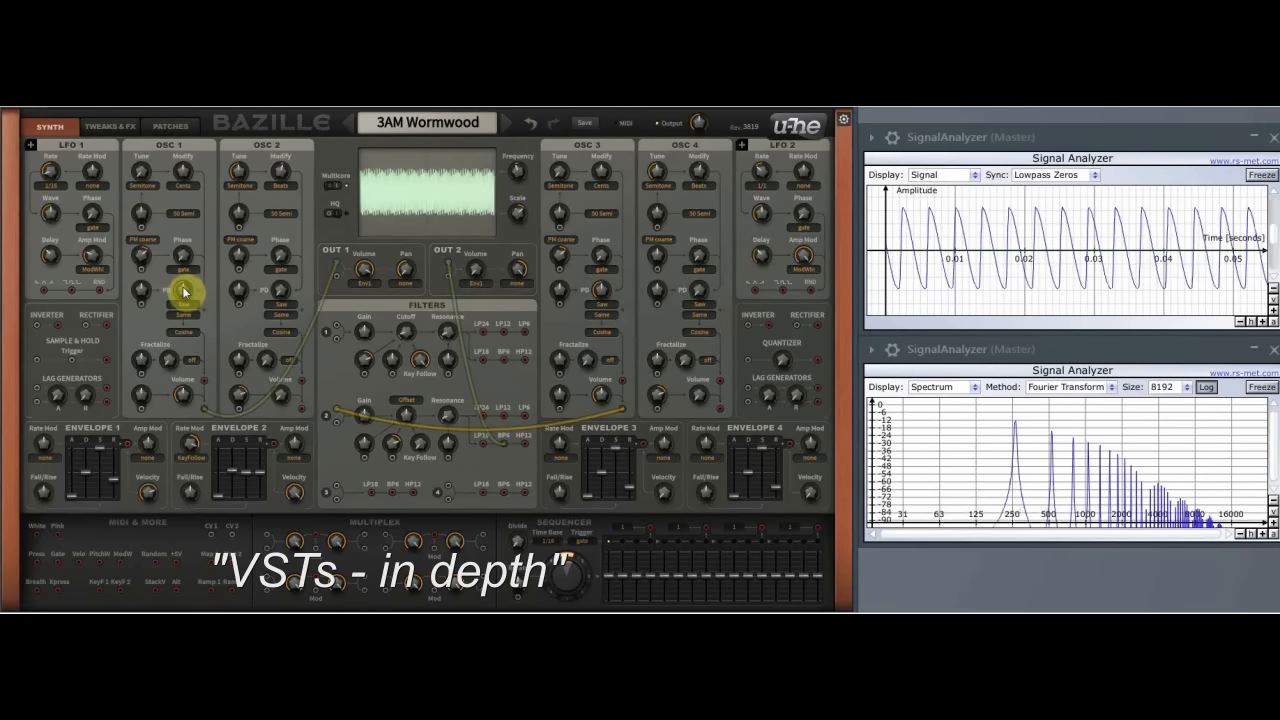
mouse_move(185, 292)
left_mouse_down()
mouse_move(186, 394)
mouse_move(189, 209)
mouse_move(183, 288)
left_mouse_up()
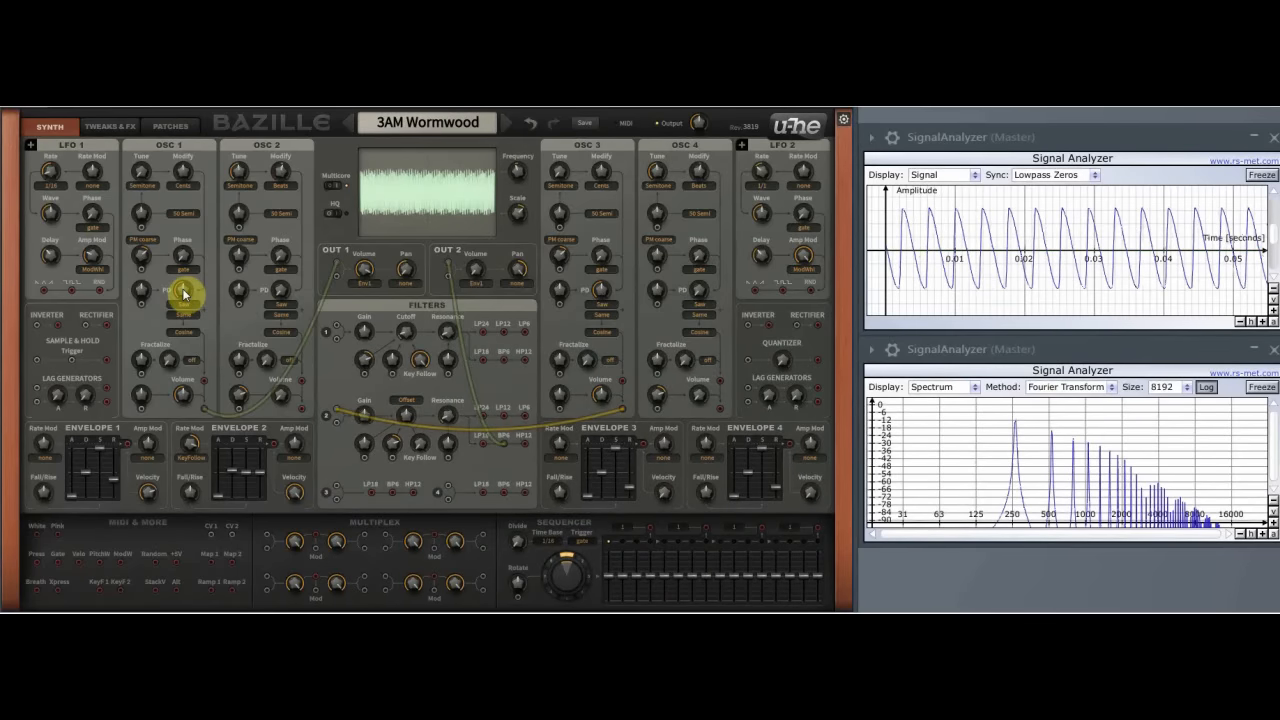
left_click_drag(183, 293, 186, 320)
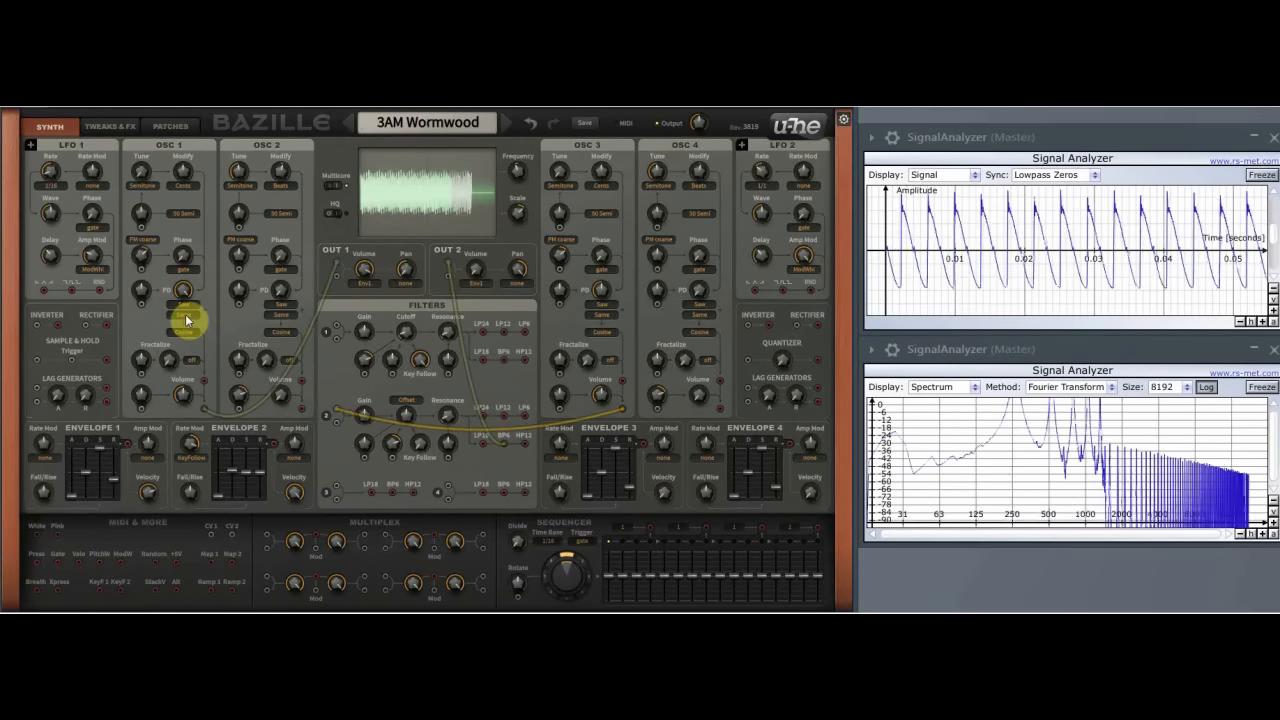
Set oscillator 1's second phase distortion wave to Square and lower its phase distortion amount to 0
left_click(185, 318)
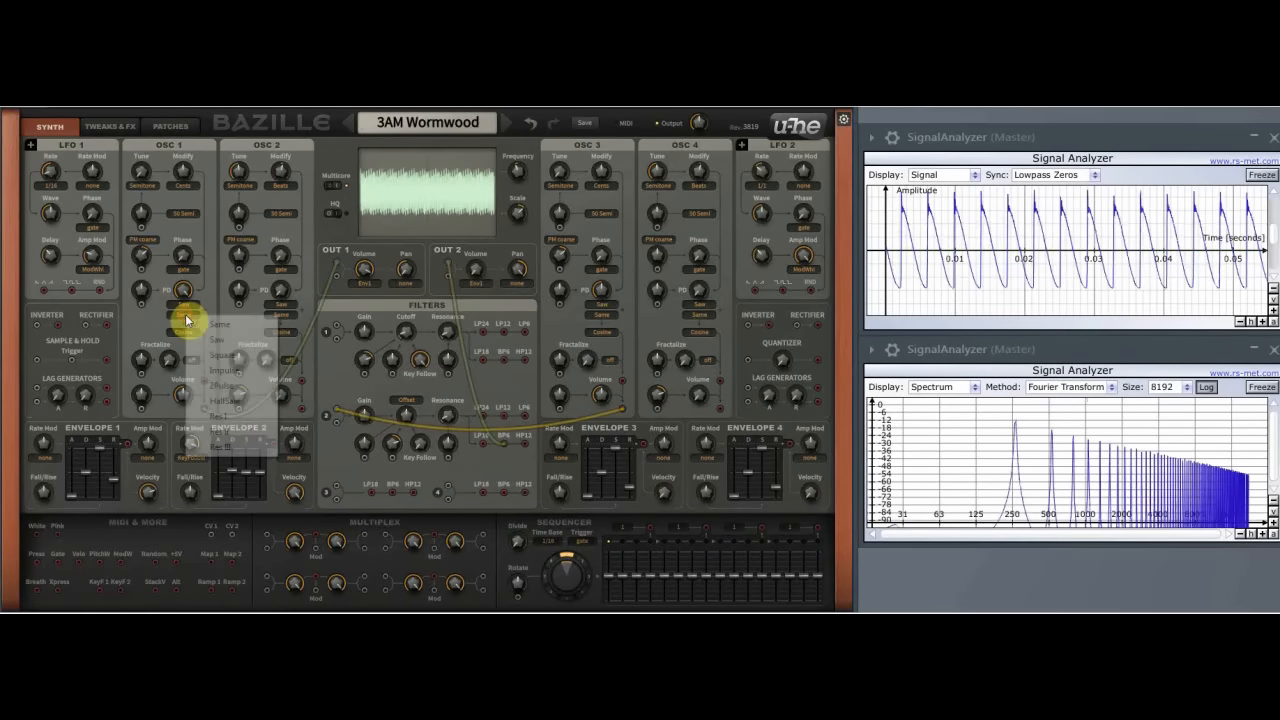
left_click(223, 356)
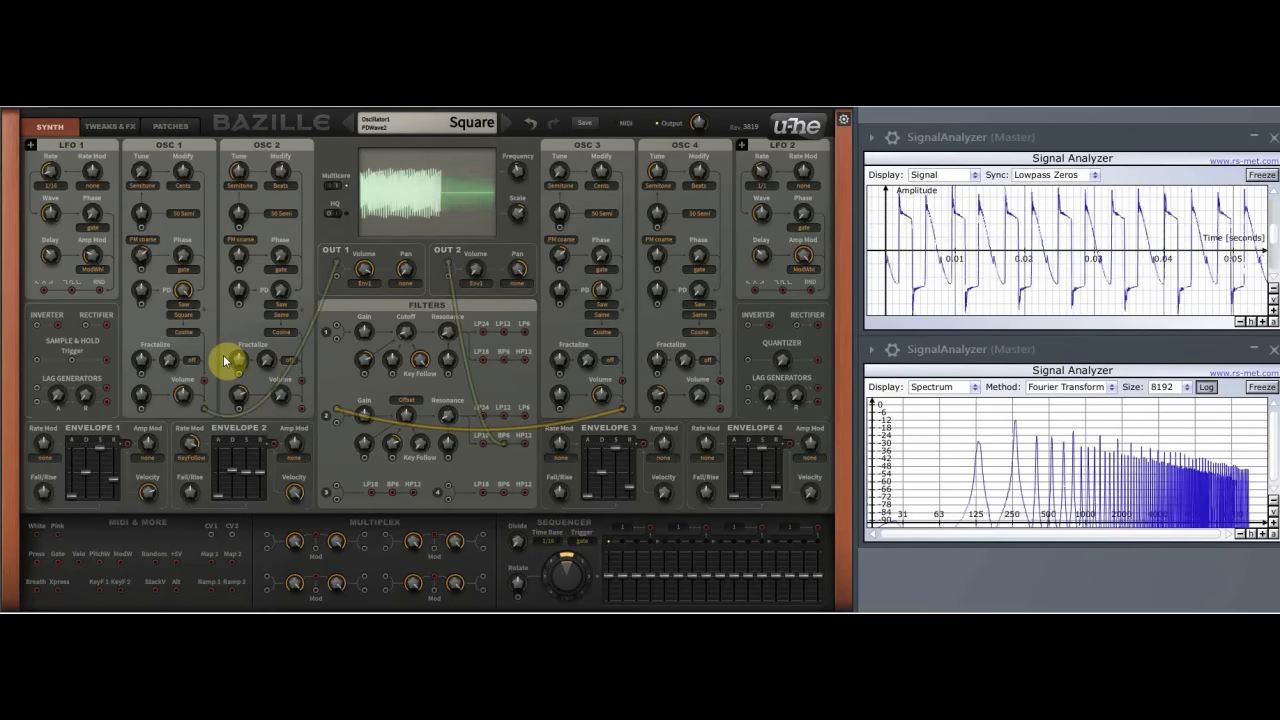
left_click(1263, 322)
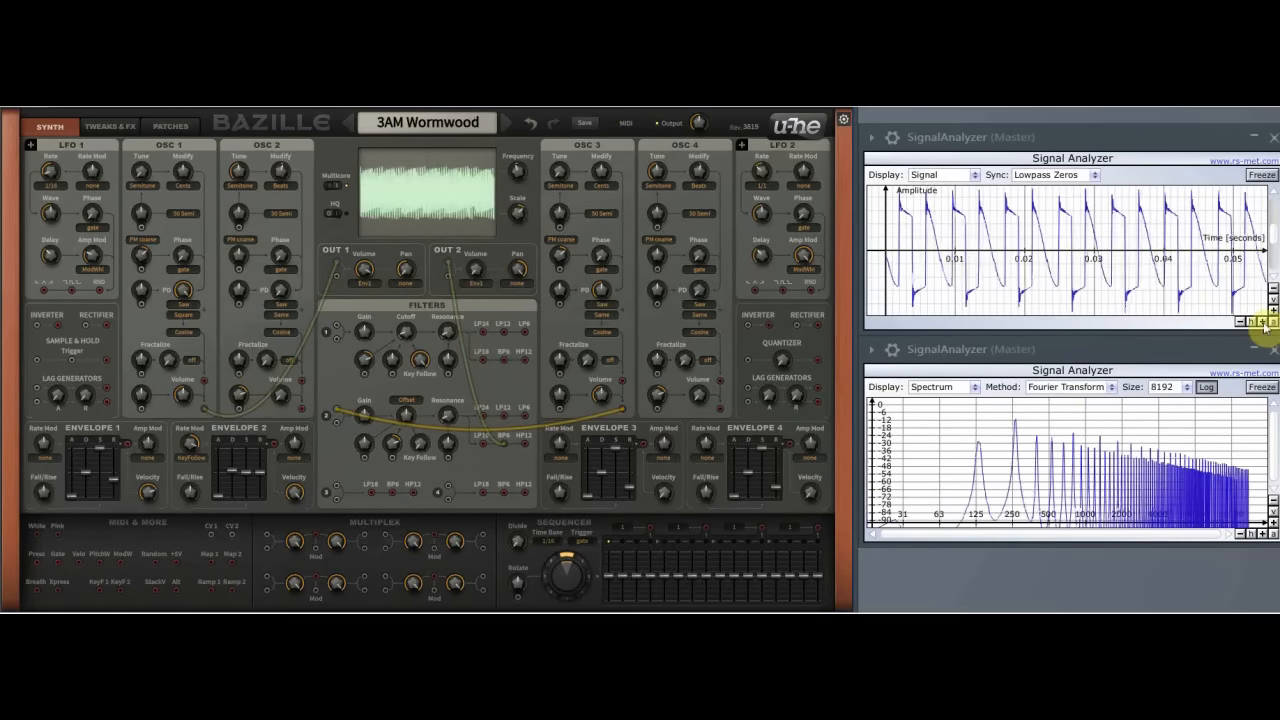
left_click(1263, 323)
left_click(1263, 323)
left_click_drag(178, 296, 190, 337)
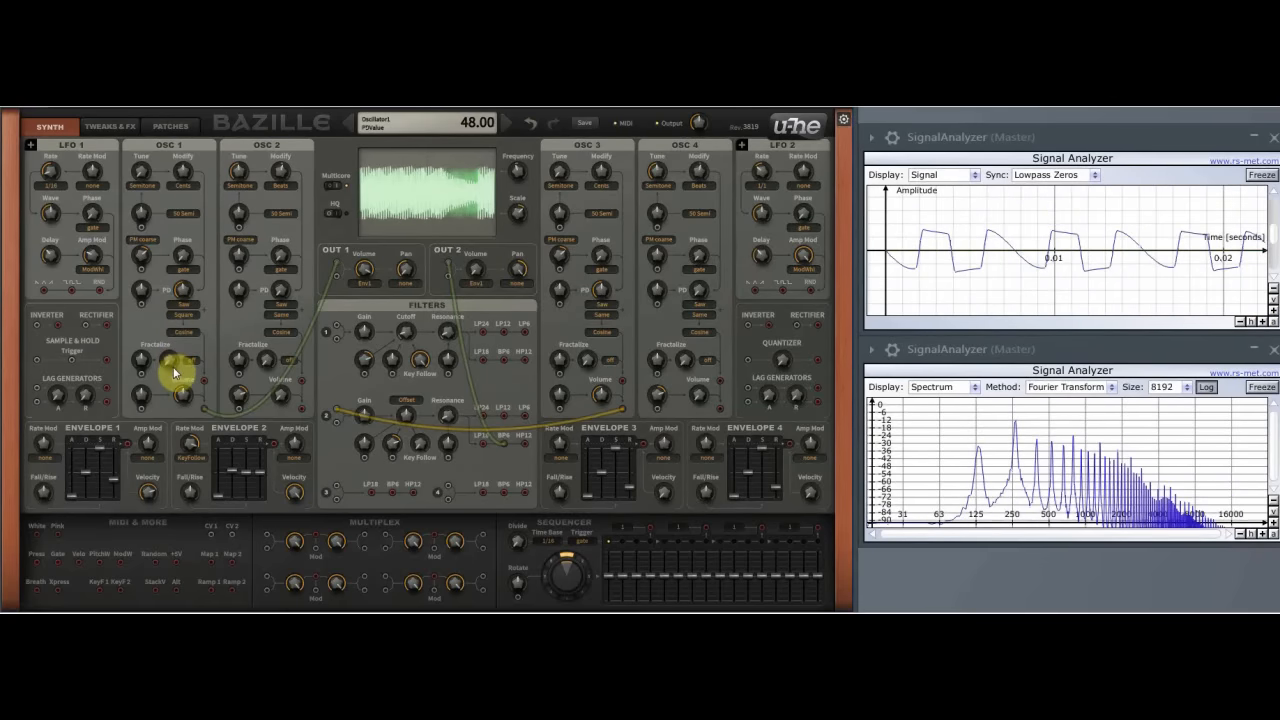
Try TapMap1 in place of Cosine on oscillator 1, check the mapping generators and sweep the phase distortion amount
left_click(190, 337)
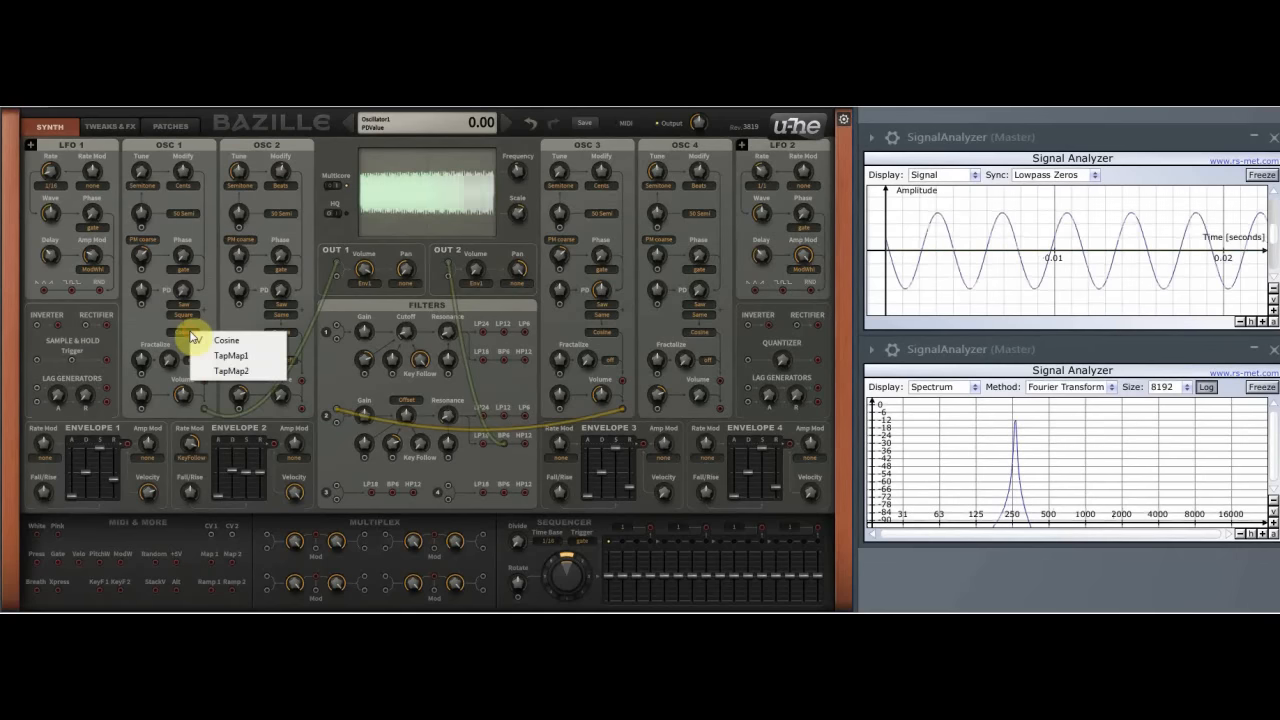
left_click(221, 359)
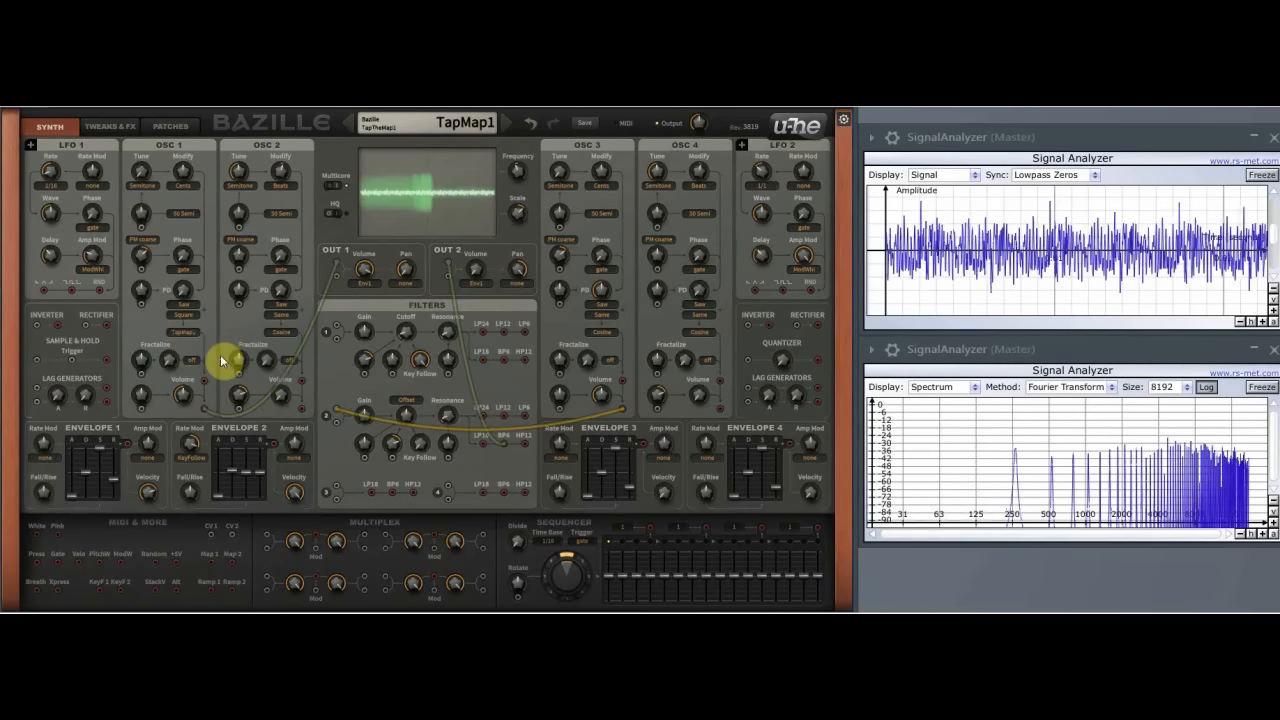
left_click(118, 133)
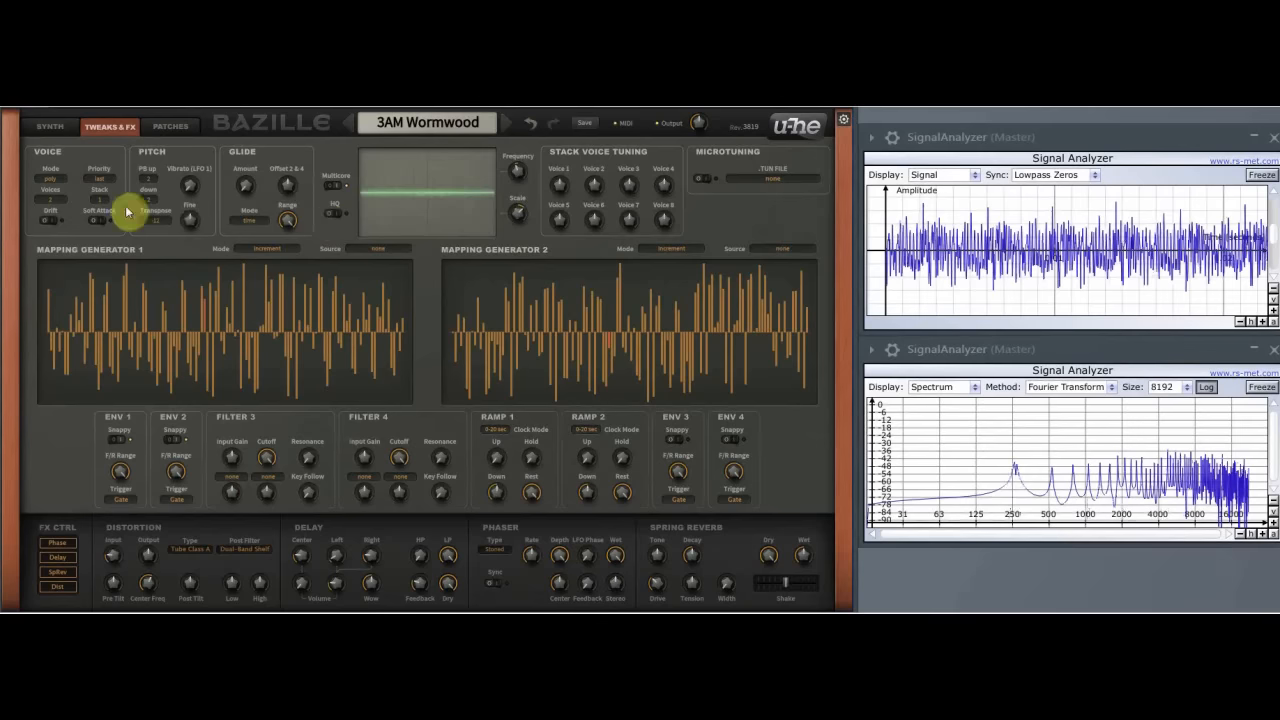
left_click(55, 131)
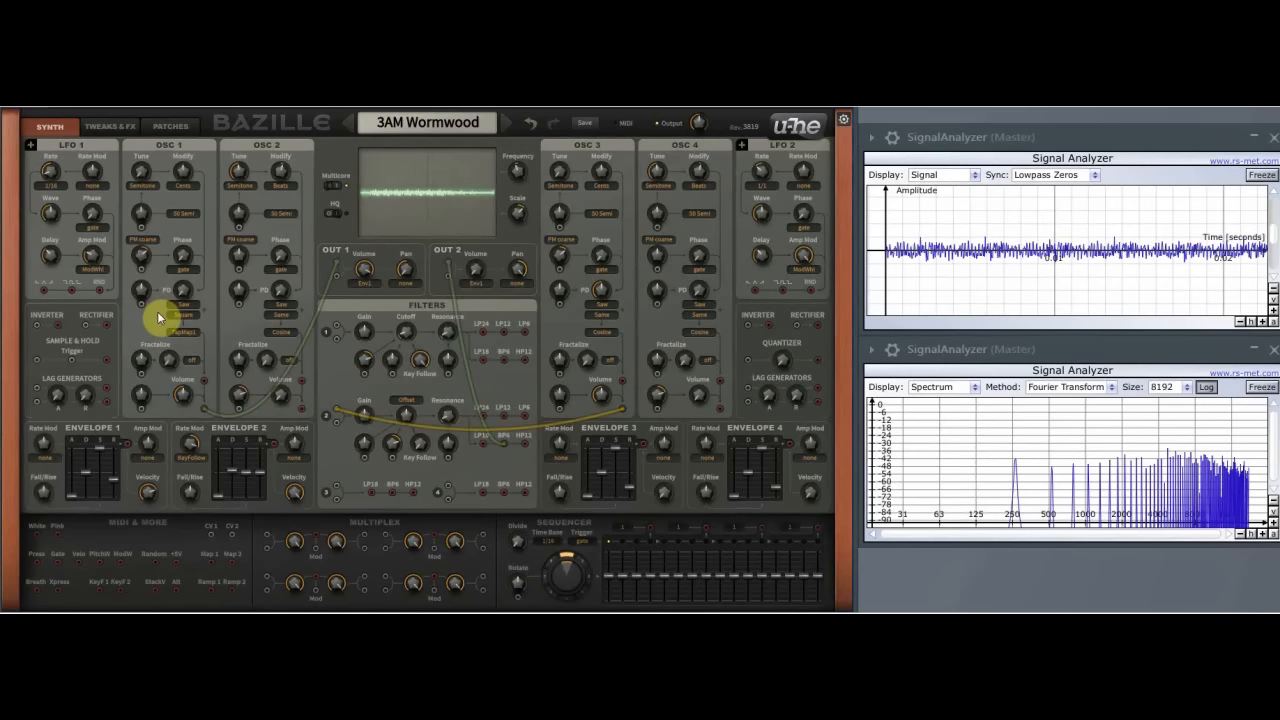
left_click_drag(184, 293, 187, 220)
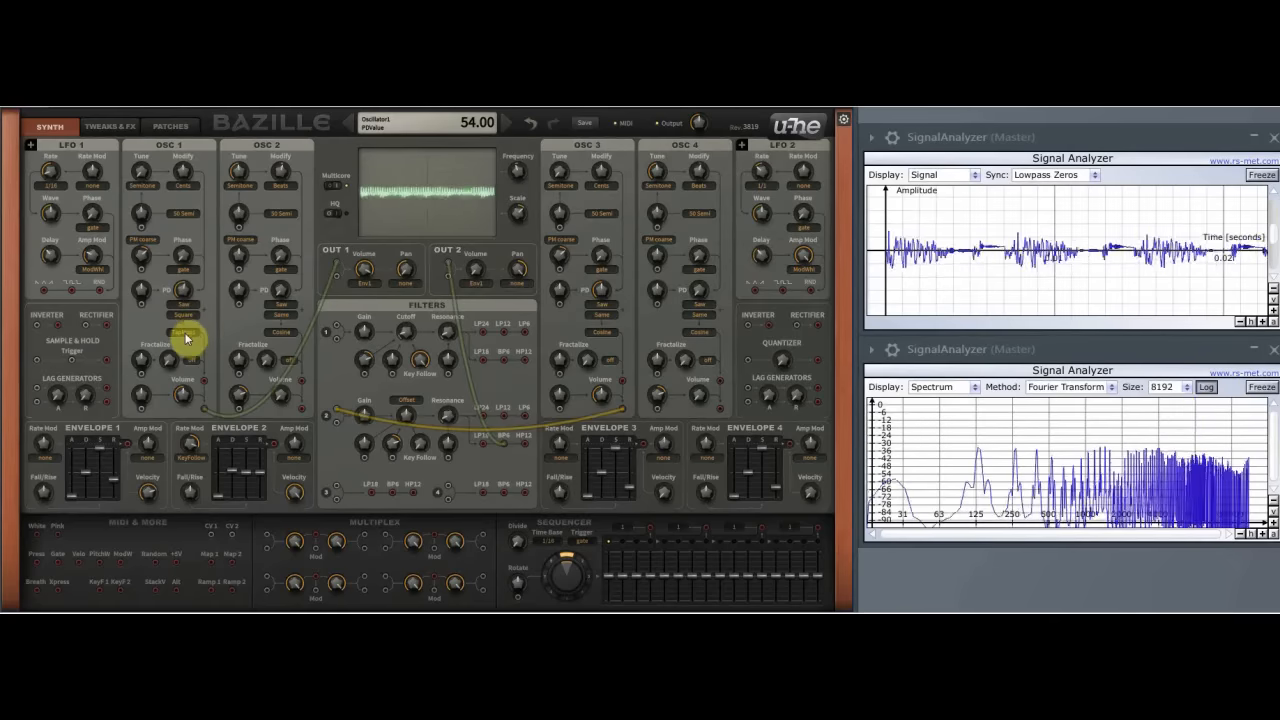
Set oscillator 1 back to Cosine and lower its phase distortion amount to 0
left_click(184, 333)
left_click(211, 341)
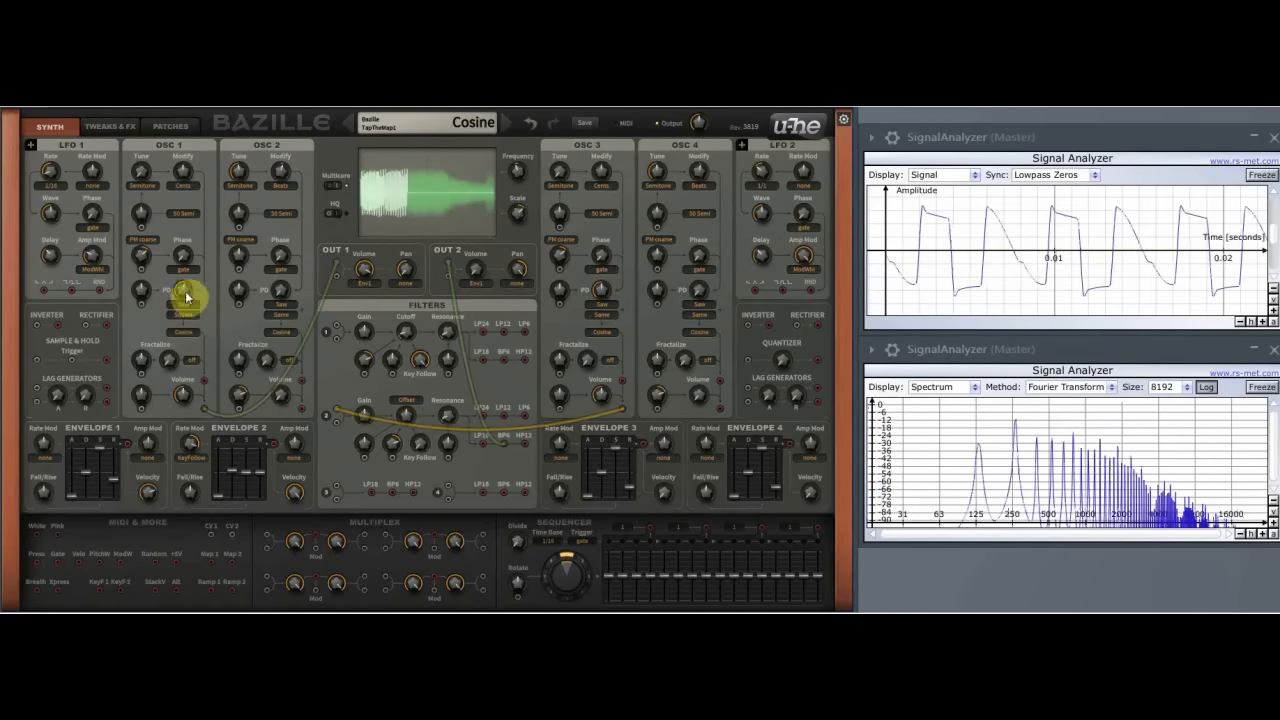
left_click_drag(177, 309, 184, 413)
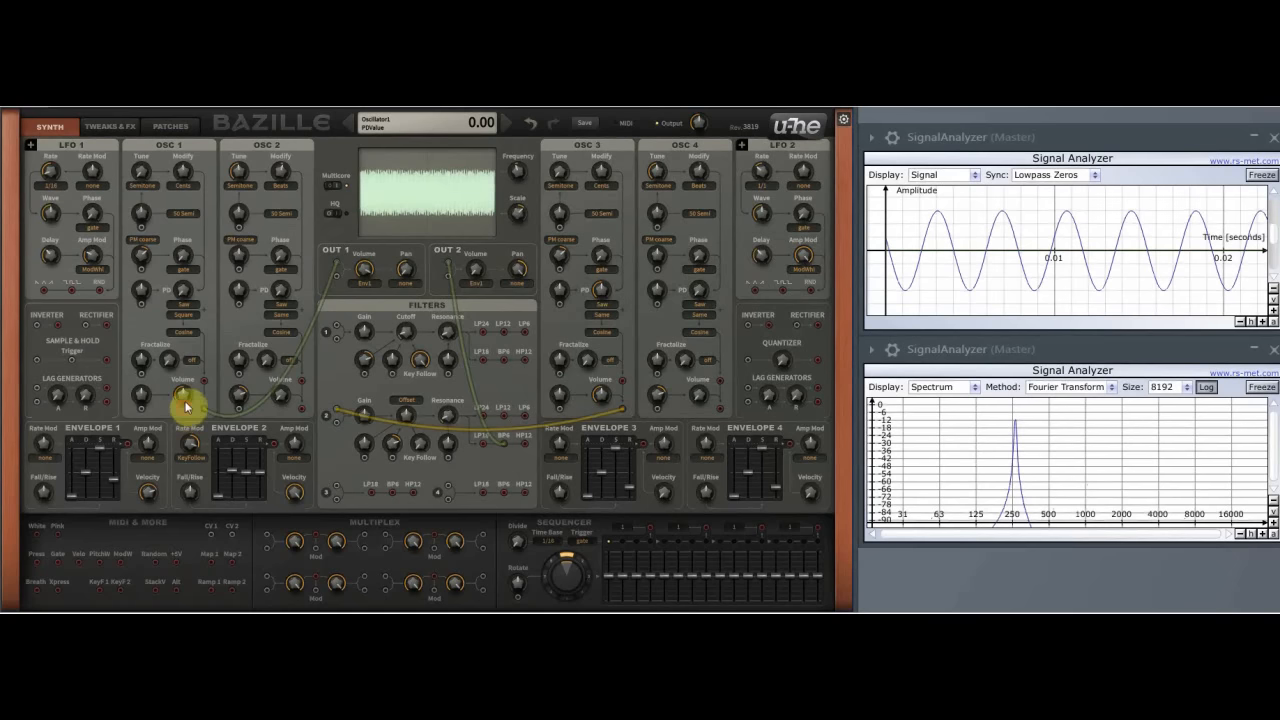
Set oscillator 1's second phase distortion wave to Same and raise the phase distortion amount for a saw shape
left_click(189, 314)
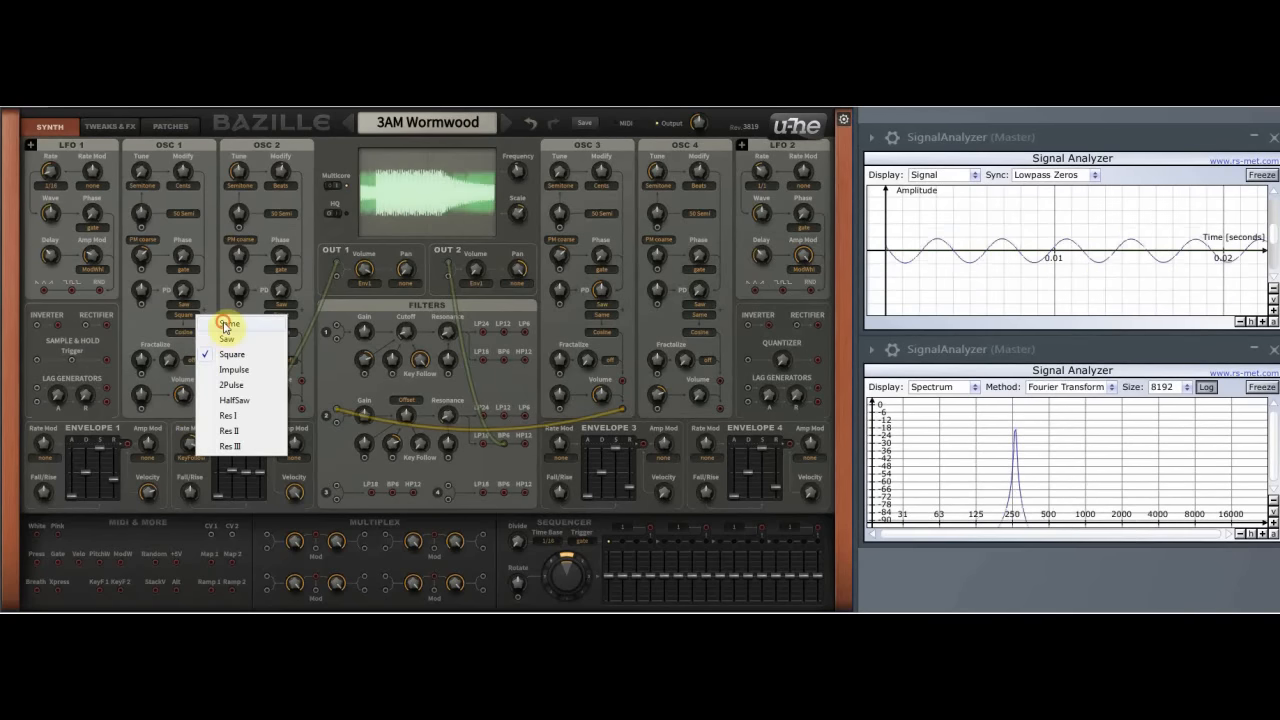
left_click(224, 325)
left_click_drag(180, 287, 189, 214)
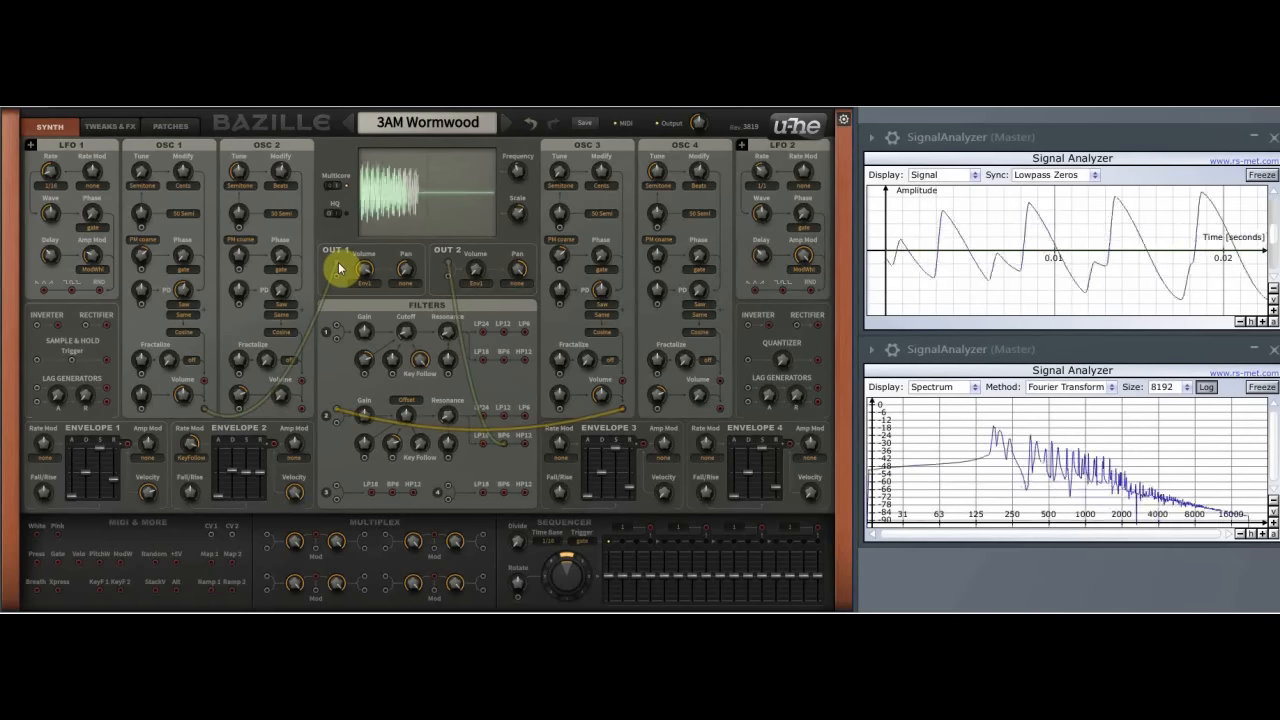
Try routing oscillator 1 through filter 1's BP6 output into Out 1, and restore the direct connection to Out 1
left_click_drag(339, 264, 339, 328)
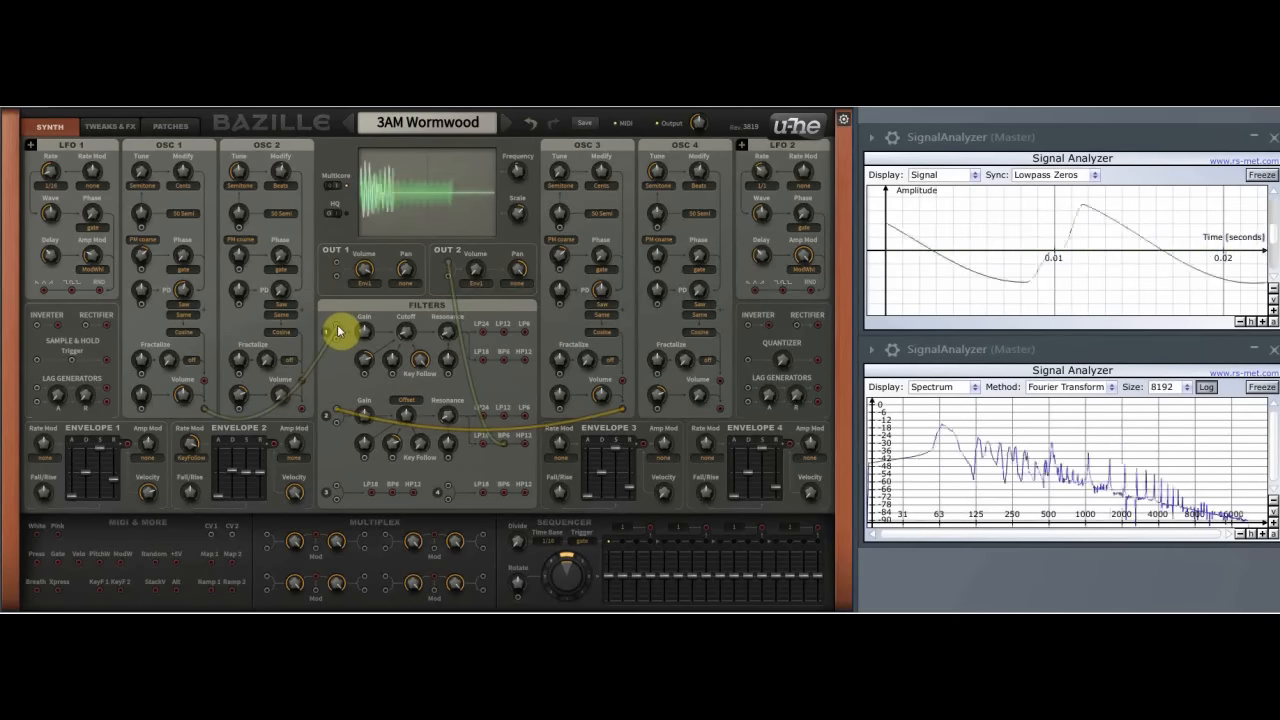
left_click_drag(451, 328, 338, 268)
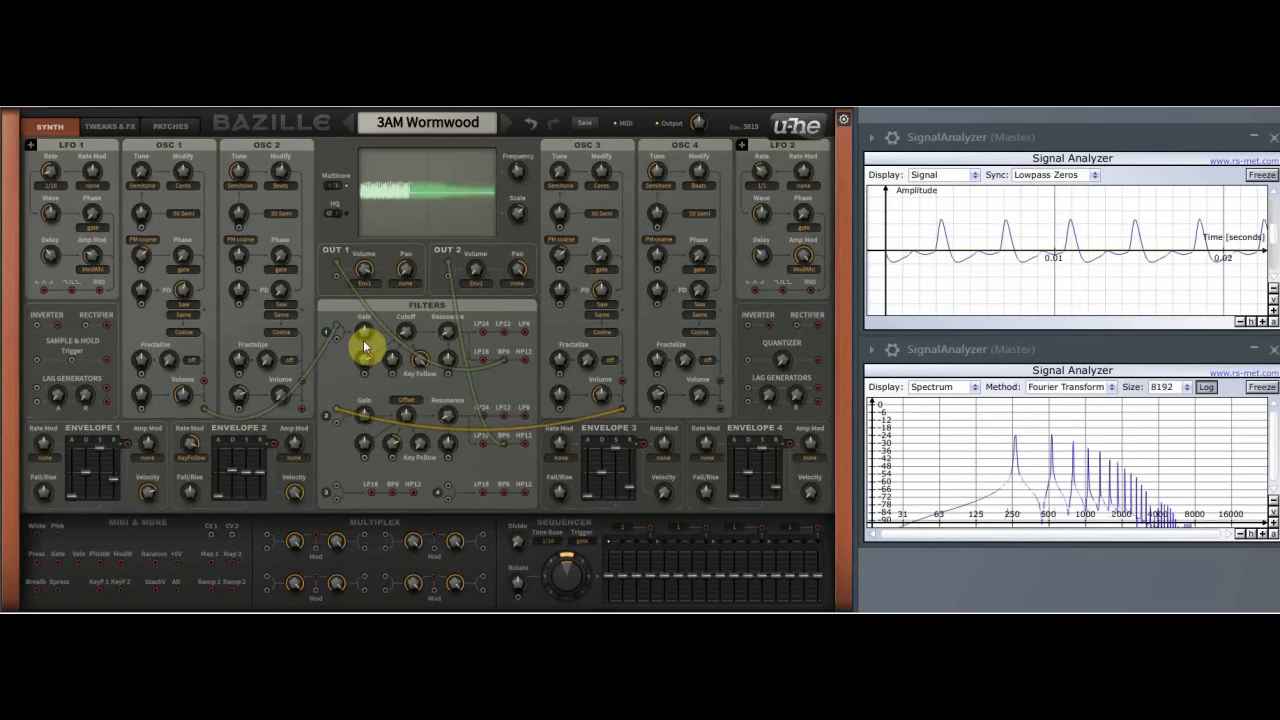
mouse_move(338, 264)
left_mouse_down()
mouse_move(345, 320)
mouse_move(337, 267)
left_mouse_up()
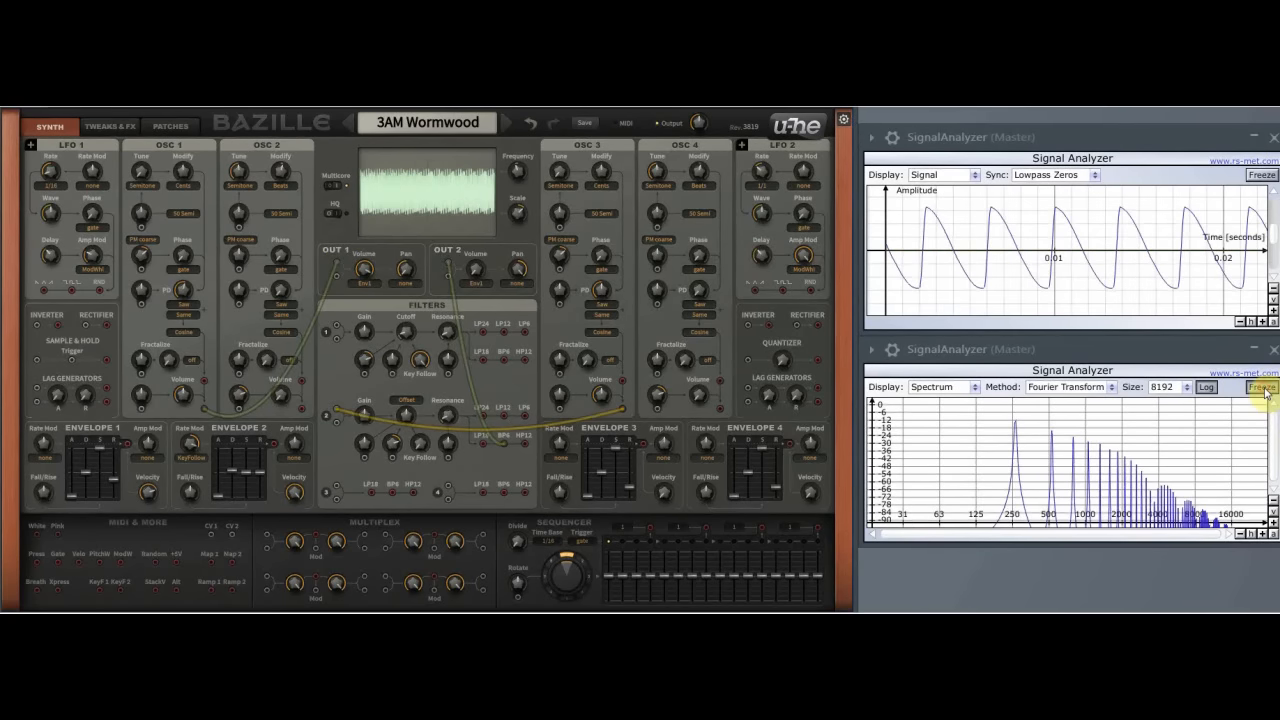
Freeze the lower analyzer's spectrum of the unfiltered signal and switch the upper analyzer's display to Spectrum
left_click(948, 175)
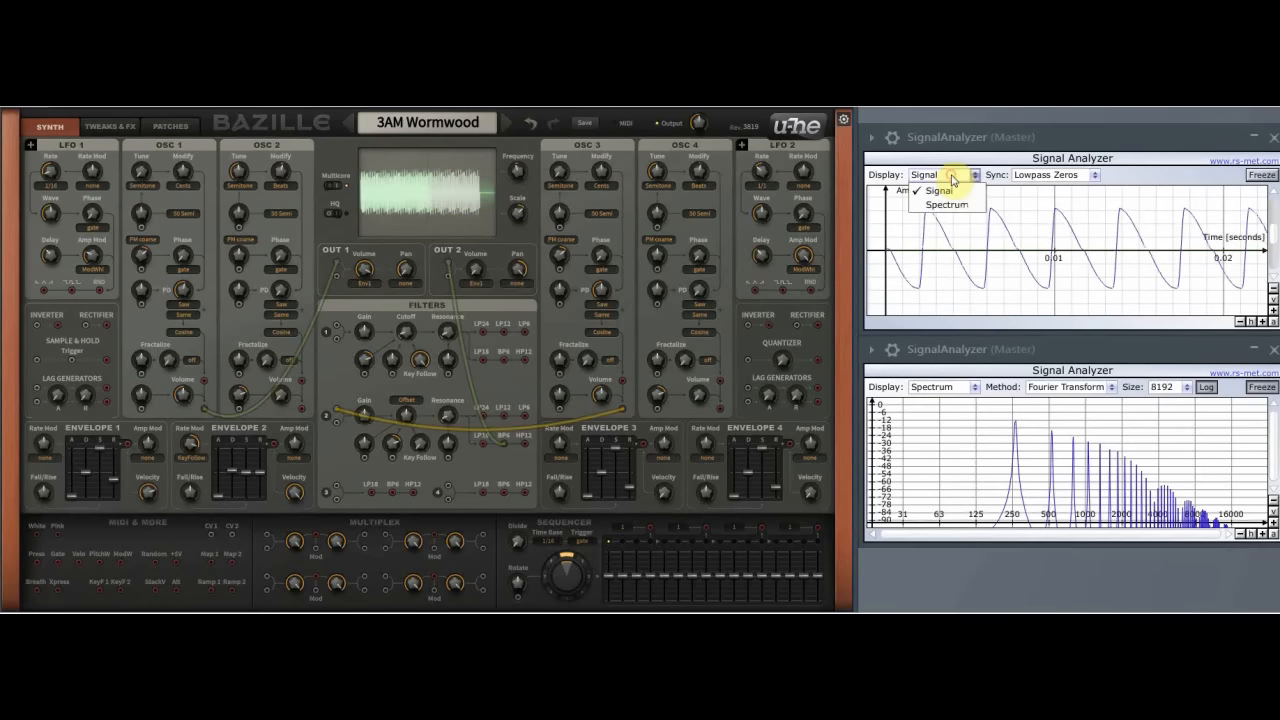
left_click(950, 204)
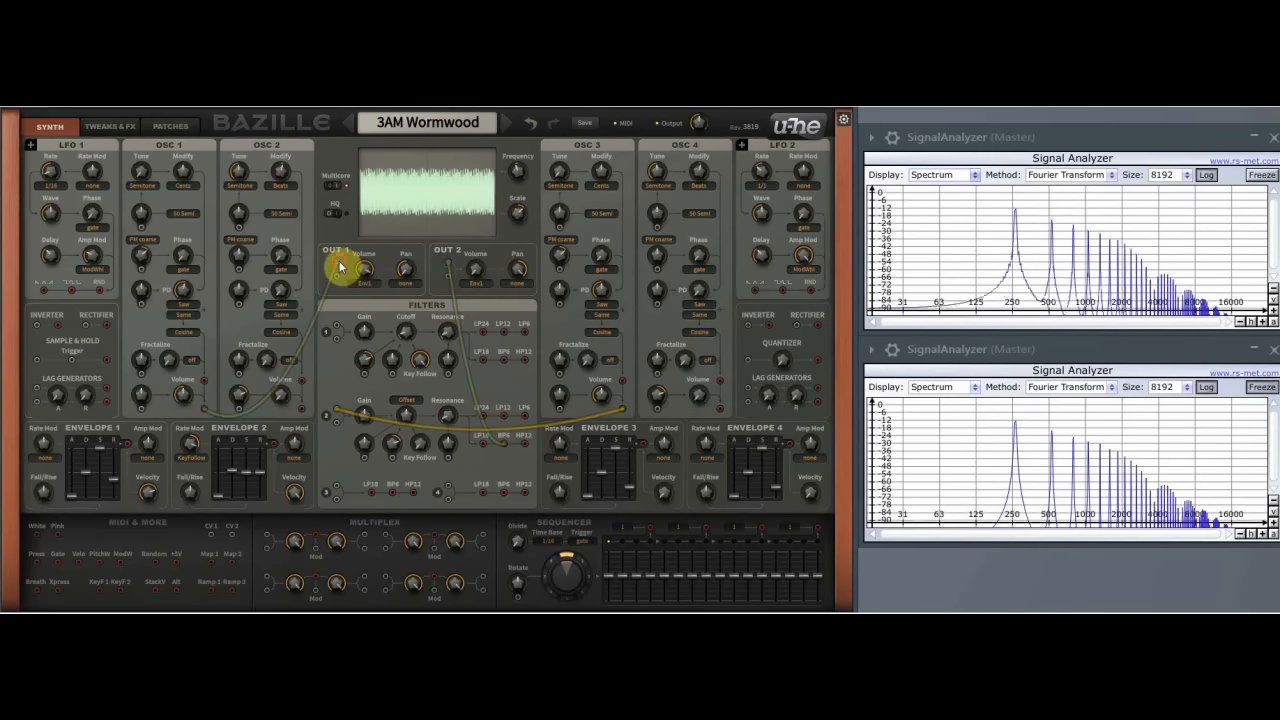
Route oscillator 1 into filter 1, patch the filter's BP6 output to Out 1 and freeze the upper analyzer's spectrum
left_click_drag(340, 266, 333, 333)
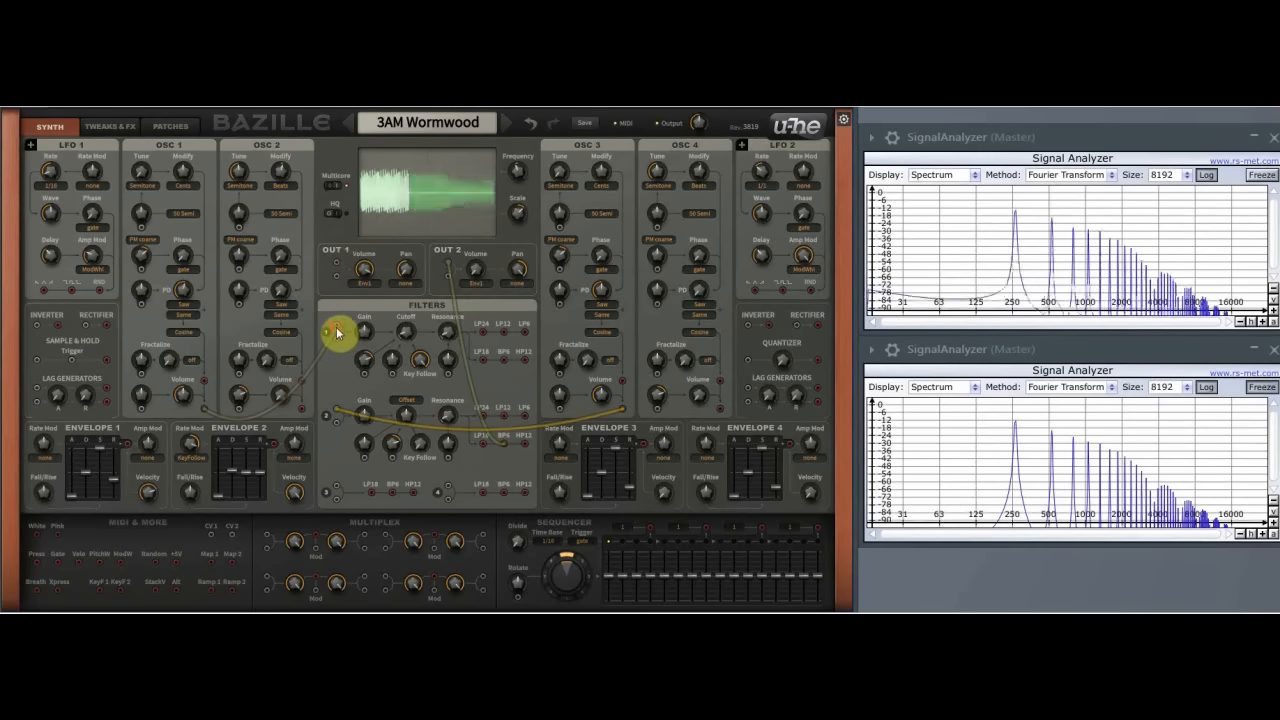
left_click_drag(506, 366, 340, 268)
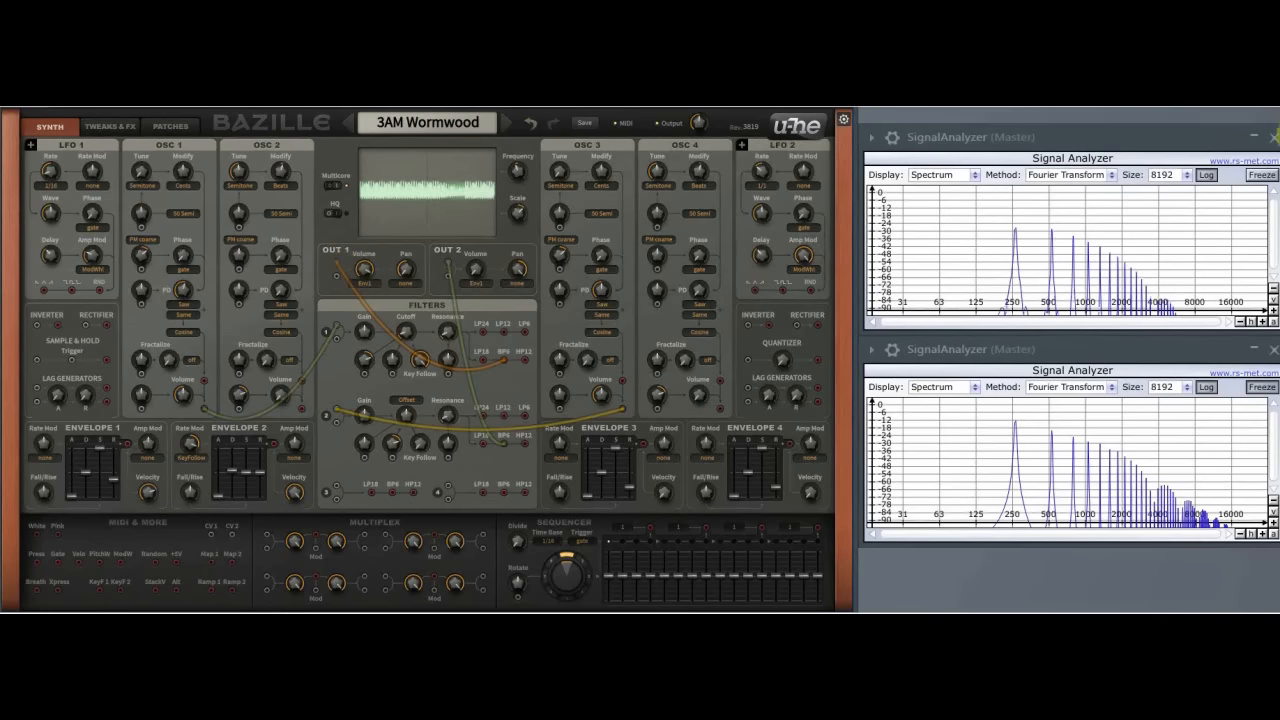
left_click(1260, 176)
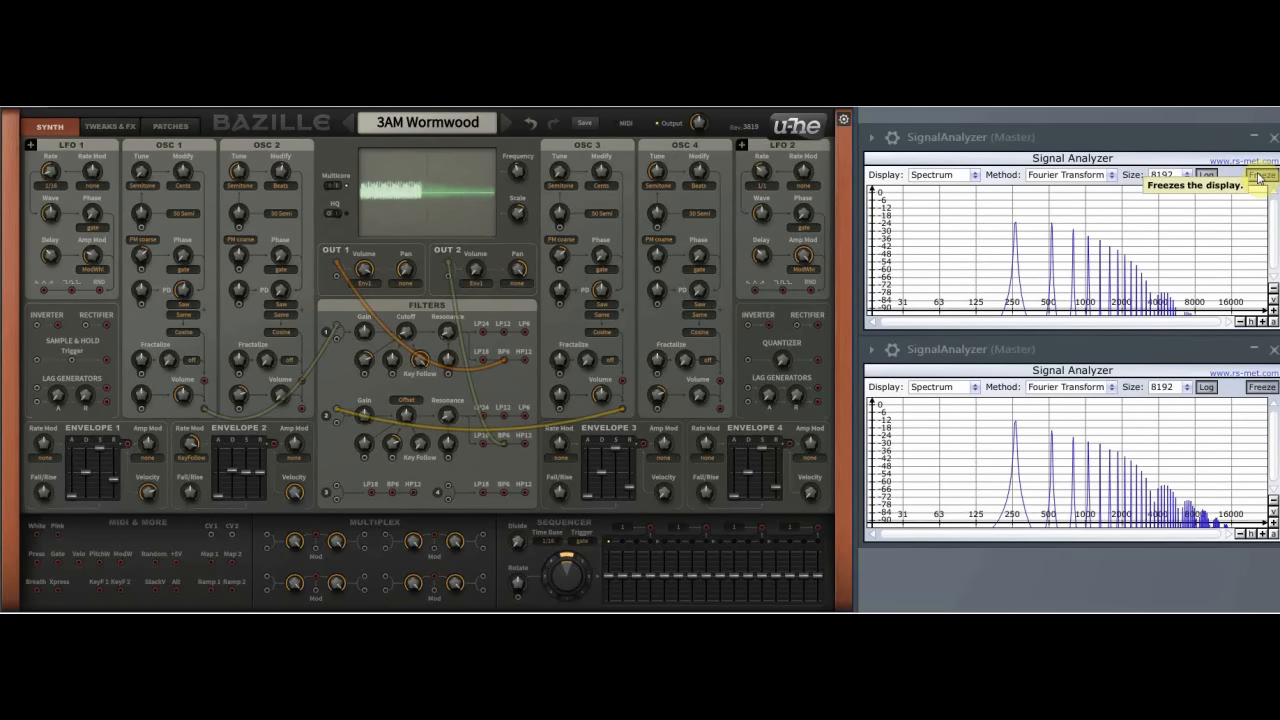
Unfreeze the upper analyzer and try different cutoff settings and a resonance of 30 on filter 1
left_click(1259, 176)
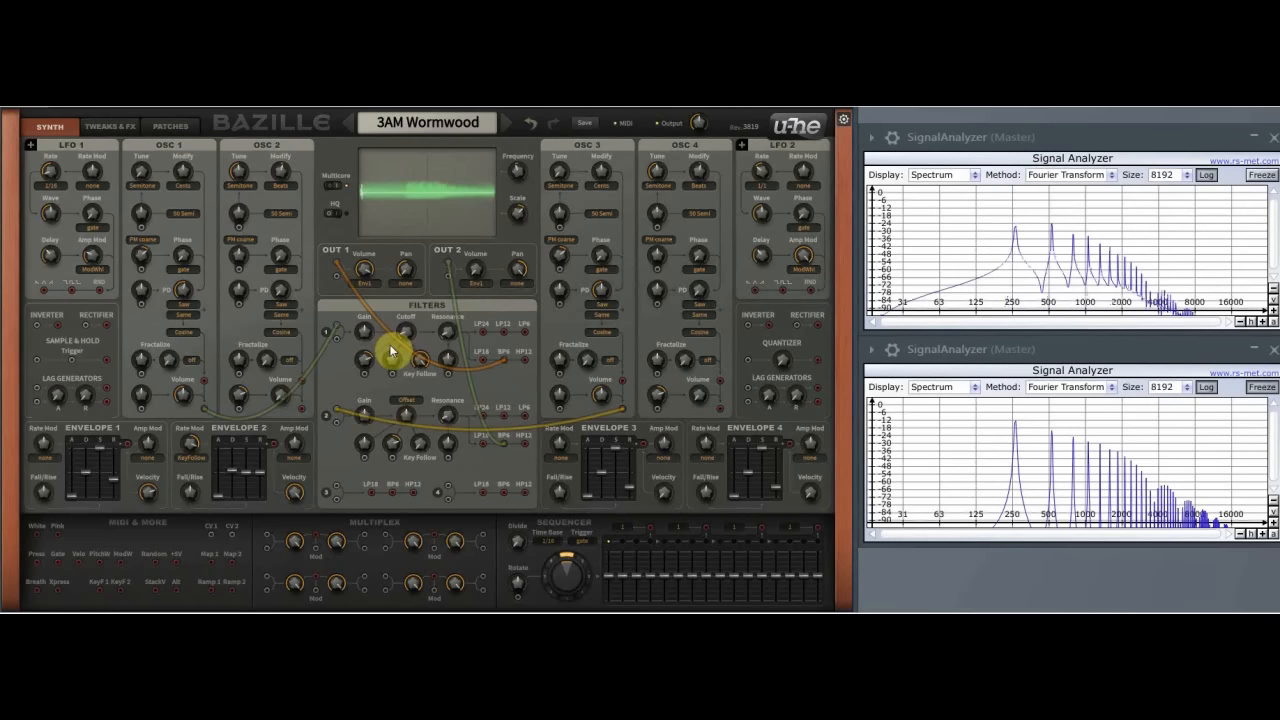
mouse_move(408, 338)
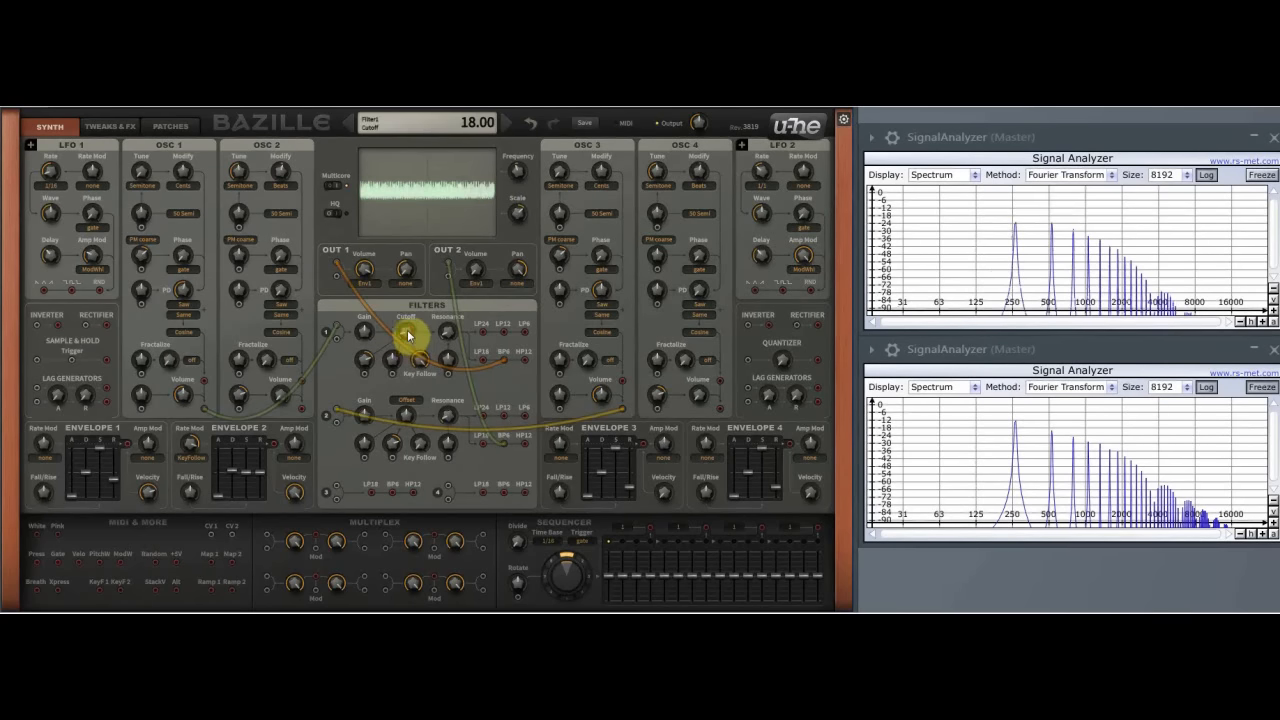
mouse_move(407, 325)
left_mouse_down()
mouse_move(420, 237)
mouse_move(417, 363)
mouse_move(409, 320)
left_mouse_up()
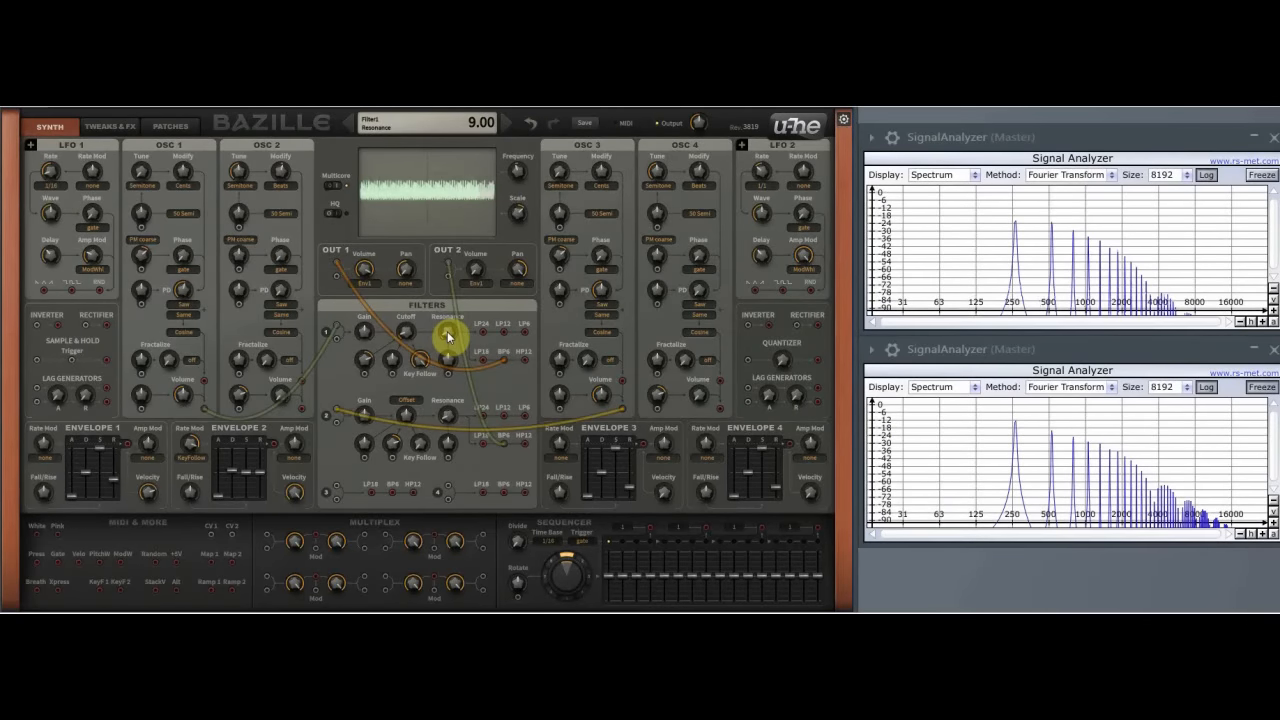
left_click_drag(447, 334, 428, 316)
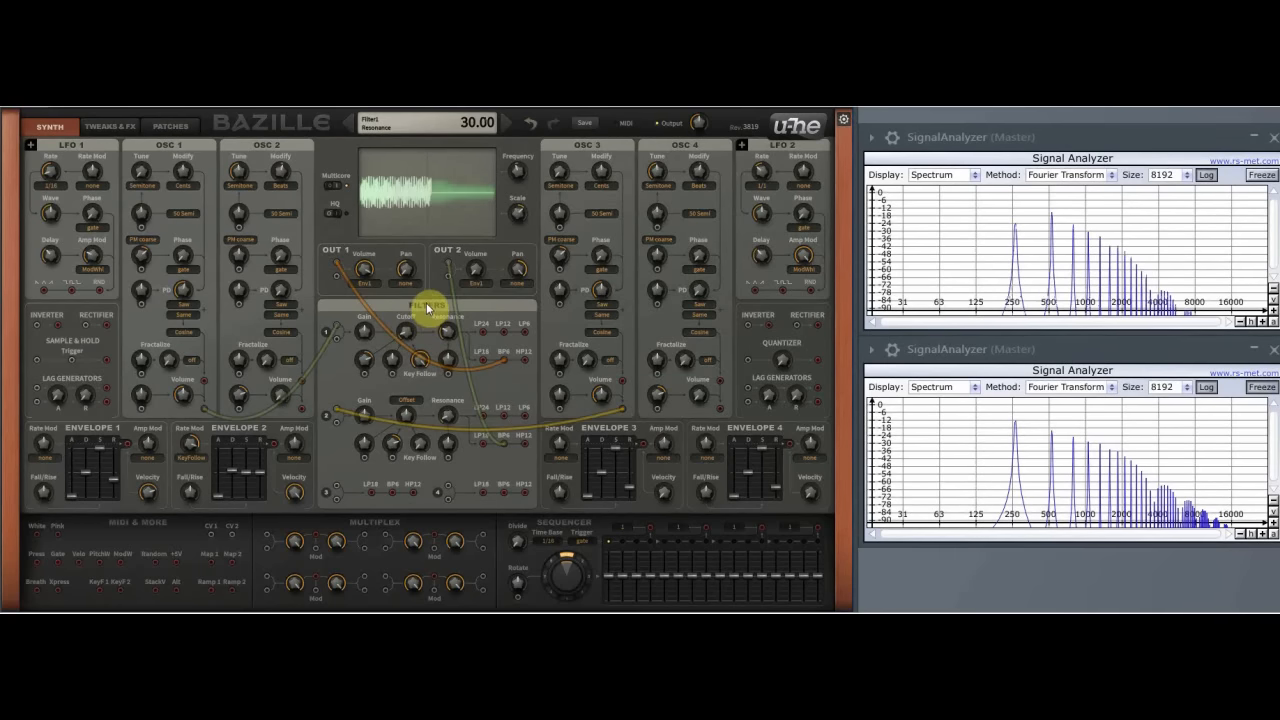
left_click_drag(424, 324, 426, 350)
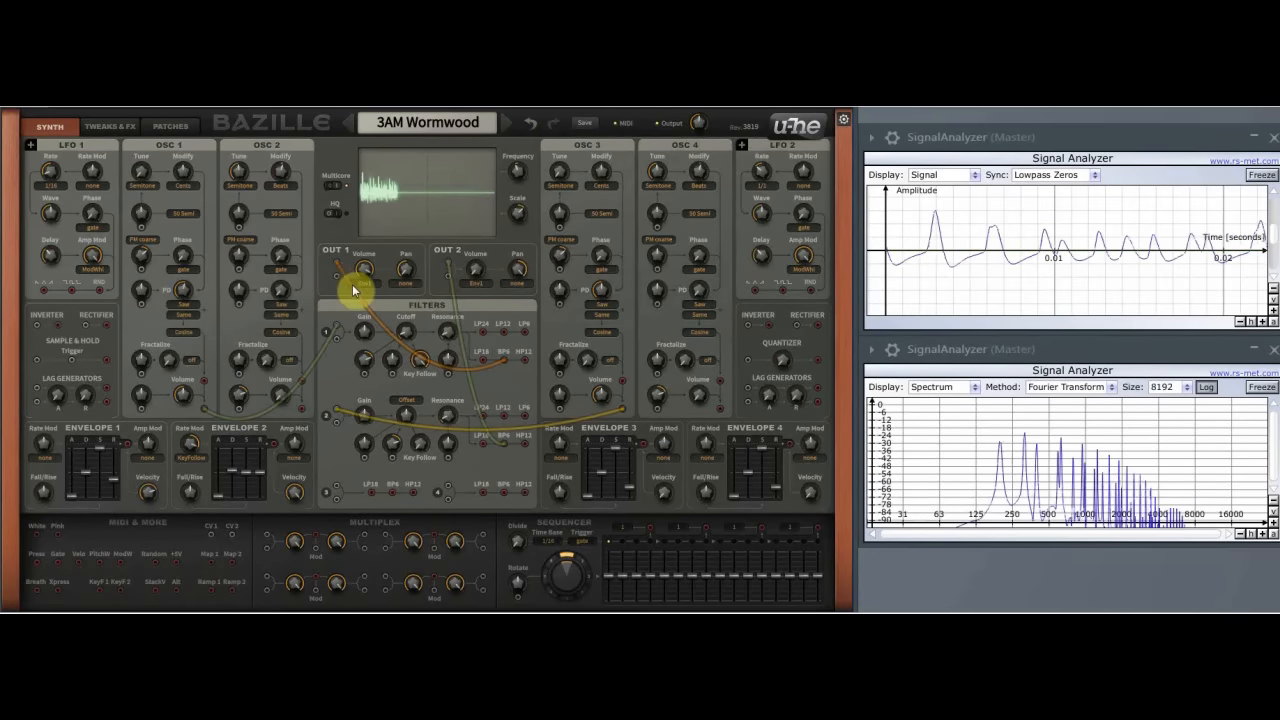
Adjust Out 1's pan and raise Out 2's volume so the second filter's signal is heard
left_click(408, 274)
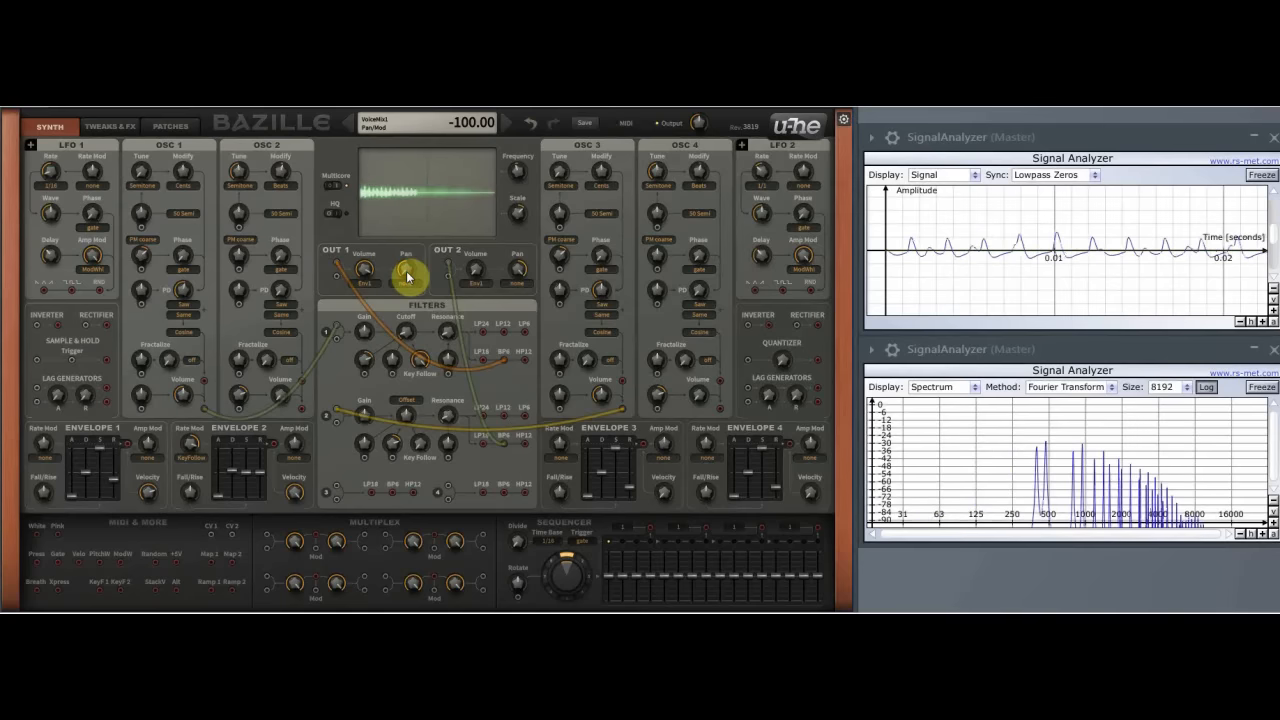
left_click_drag(406, 276, 404, 268)
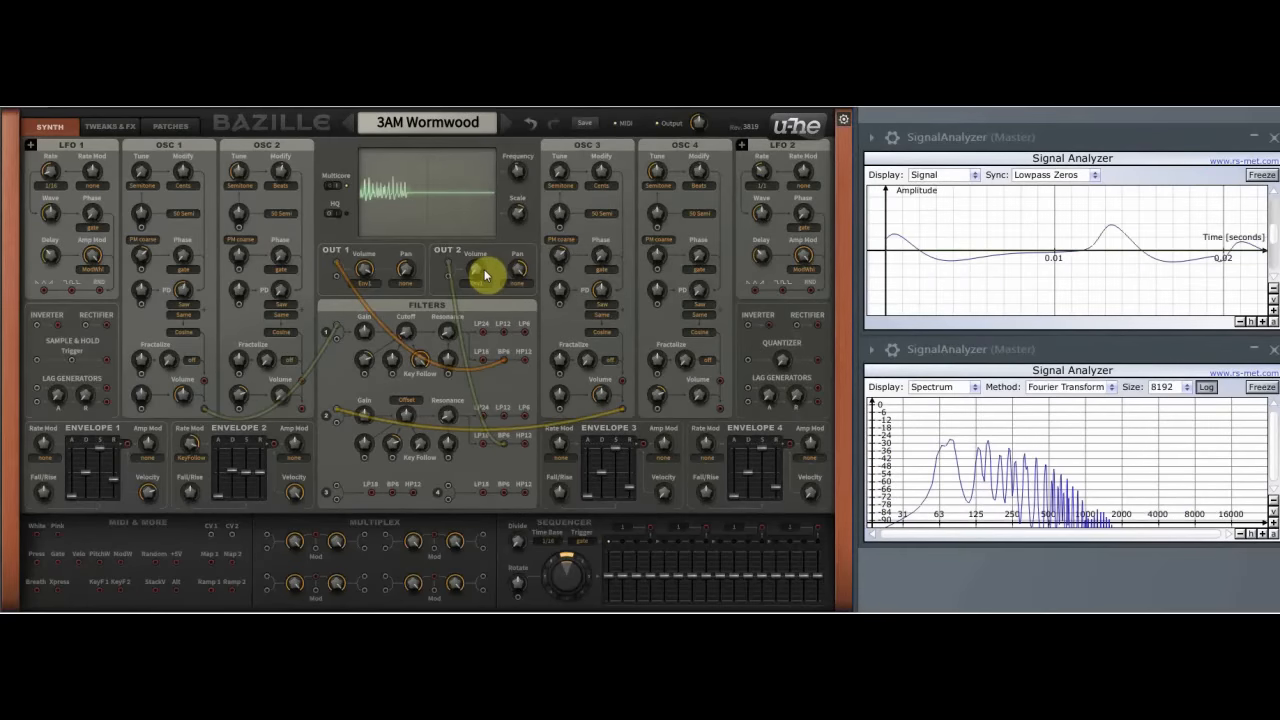
left_click(480, 276)
left_click_drag(480, 276, 505, 137)
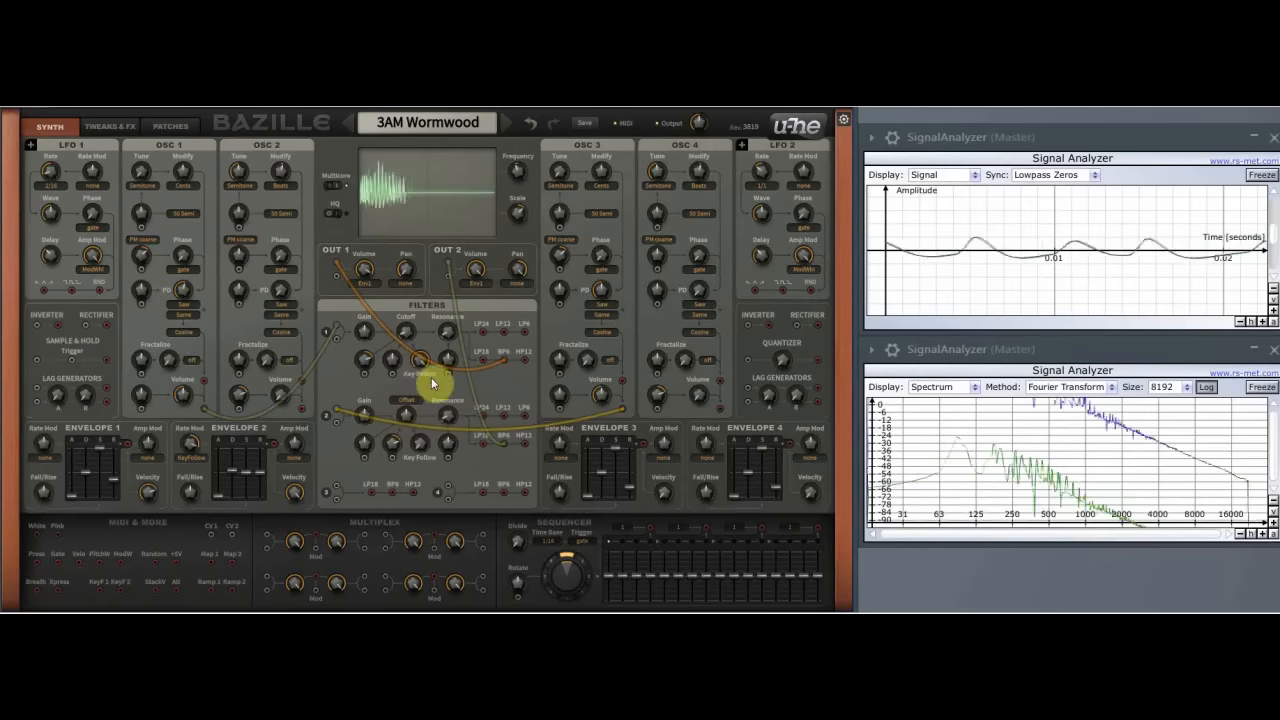
Keep filter 2's cutoff mode at Offset, try an offset of 30, and adjust Out 2's pan
left_click(414, 401)
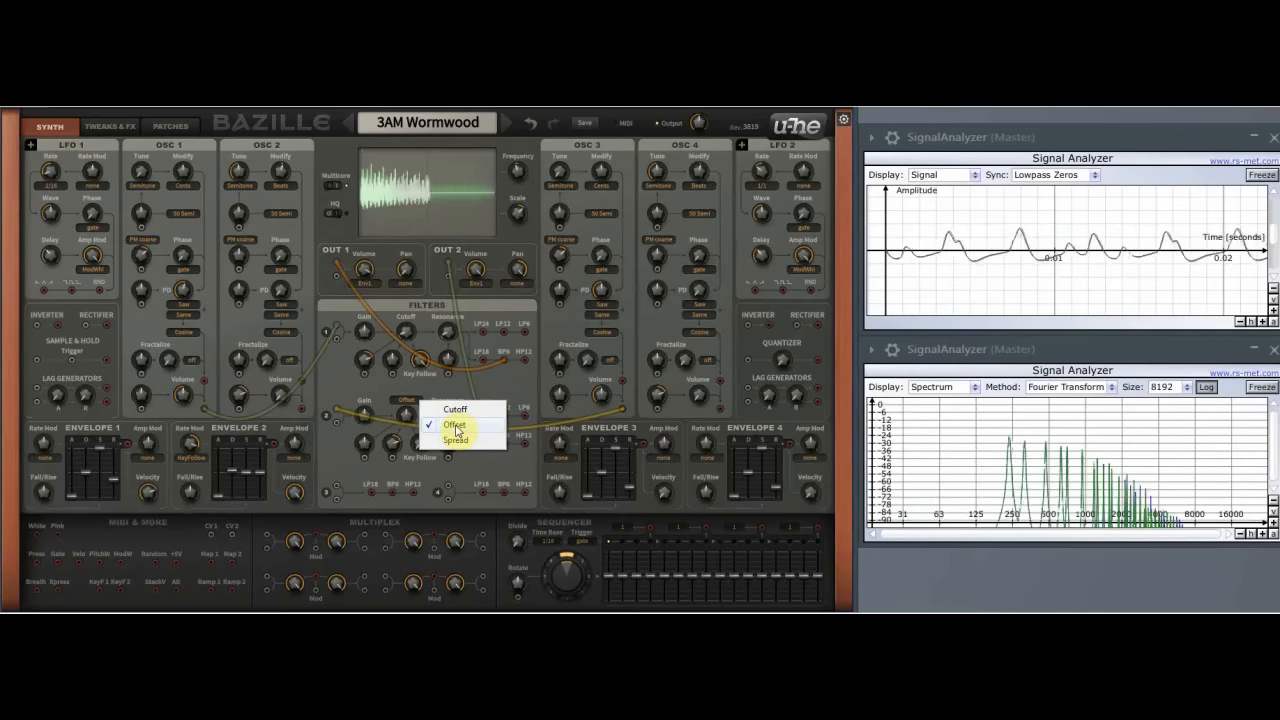
left_click(455, 428)
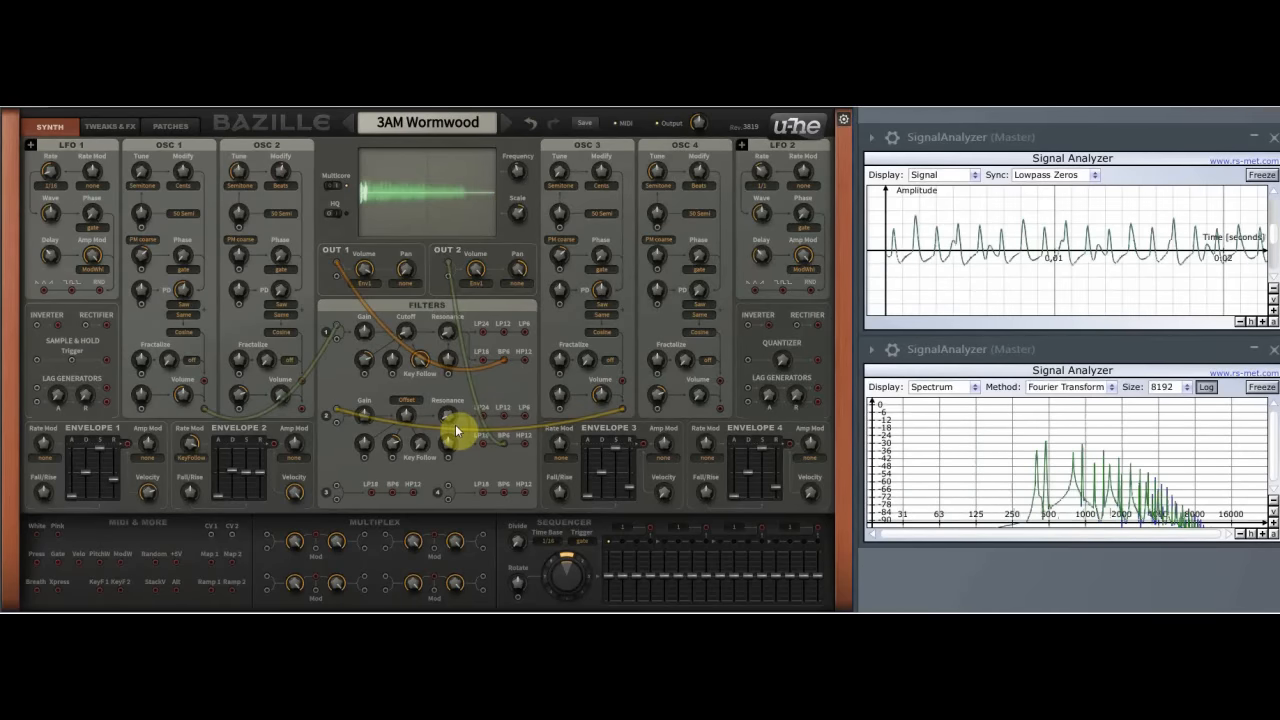
left_click(409, 418)
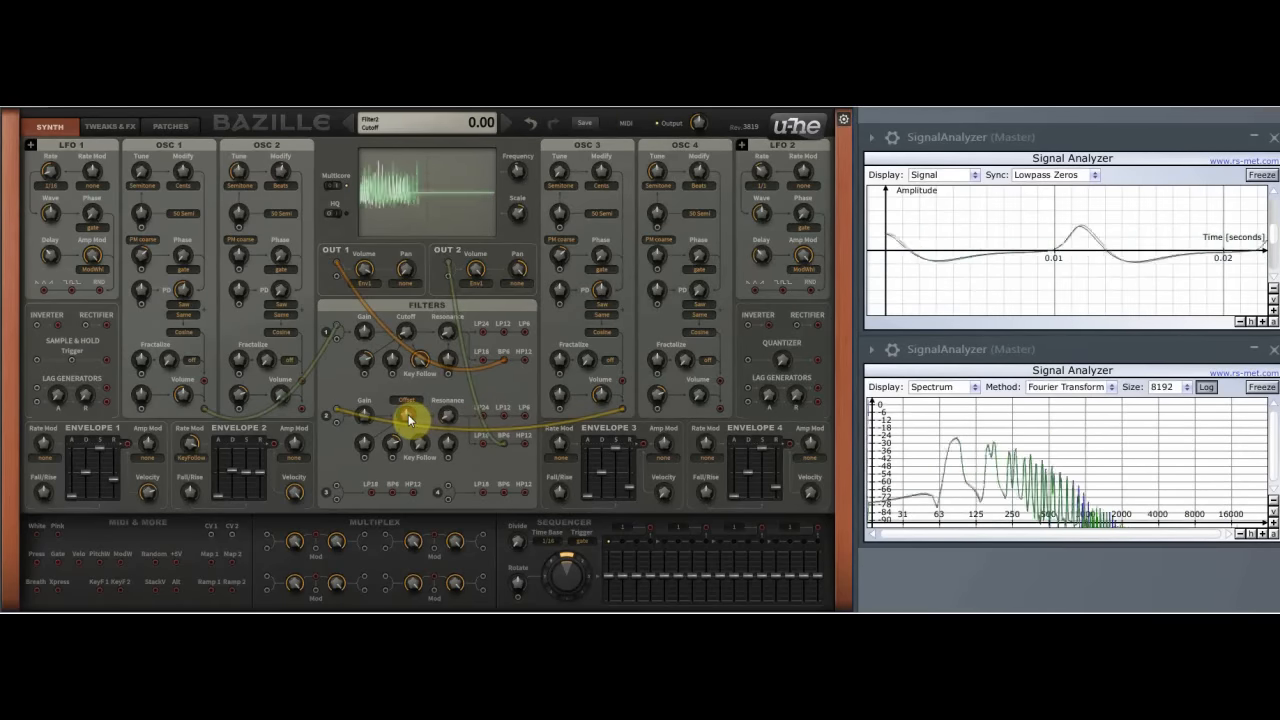
scroll(409, 418, "up", 3)
scroll(409, 413, "up", 4)
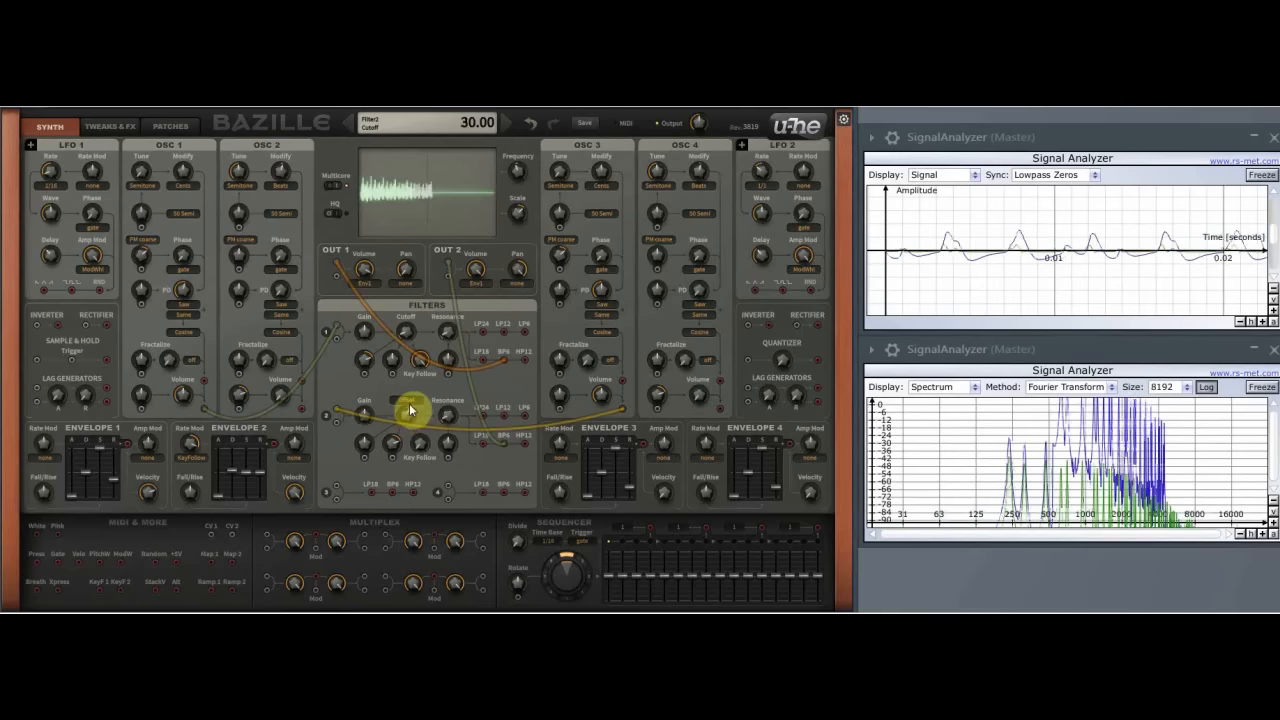
mouse_move(409, 402)
left_mouse_down()
mouse_move(410, 365)
mouse_move(396, 422)
mouse_move(407, 470)
mouse_move(404, 418)
left_mouse_up()
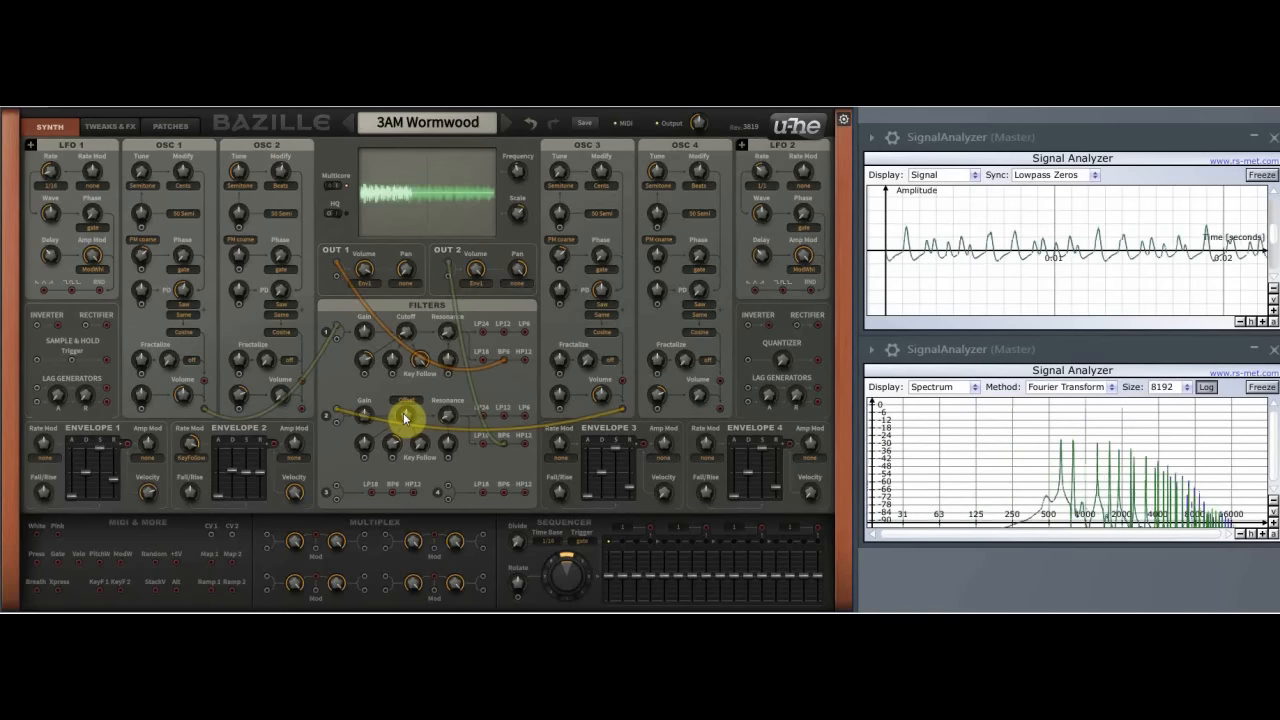
mouse_move(518, 268)
left_mouse_down()
mouse_move(512, 311)
mouse_move(540, 371)
mouse_move(515, 308)
mouse_move(514, 257)
left_mouse_up()
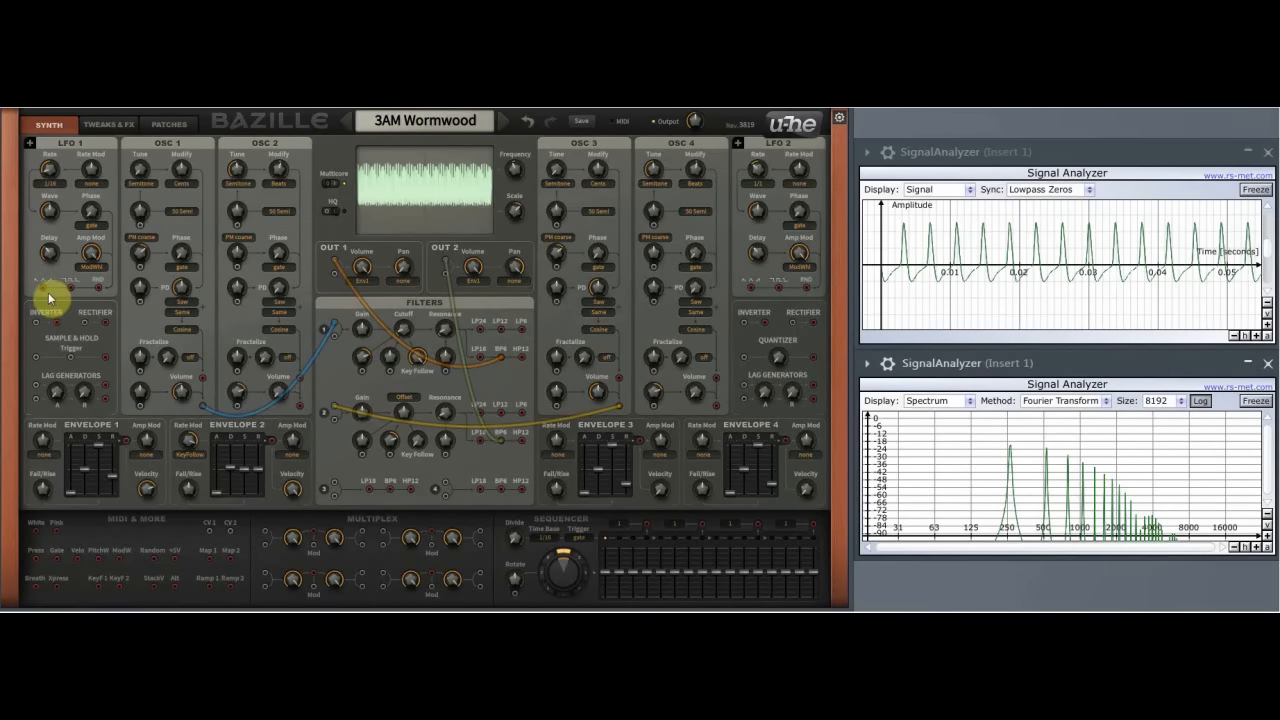
Patch LFO 1 into filter 1's first modulation input and LFO 2 into filter 2's second, keeping their rates at 1/16 and 1/1
left_click_drag(44, 292, 363, 376)
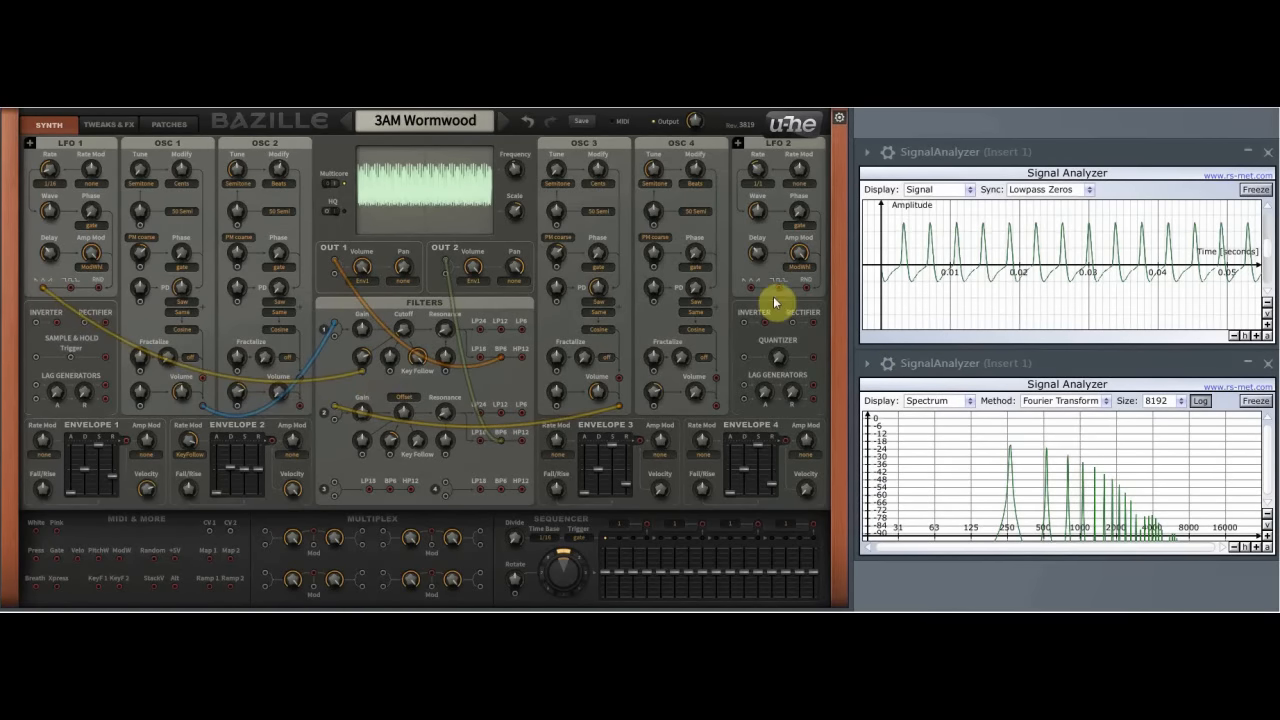
left_click_drag(752, 294, 393, 460)
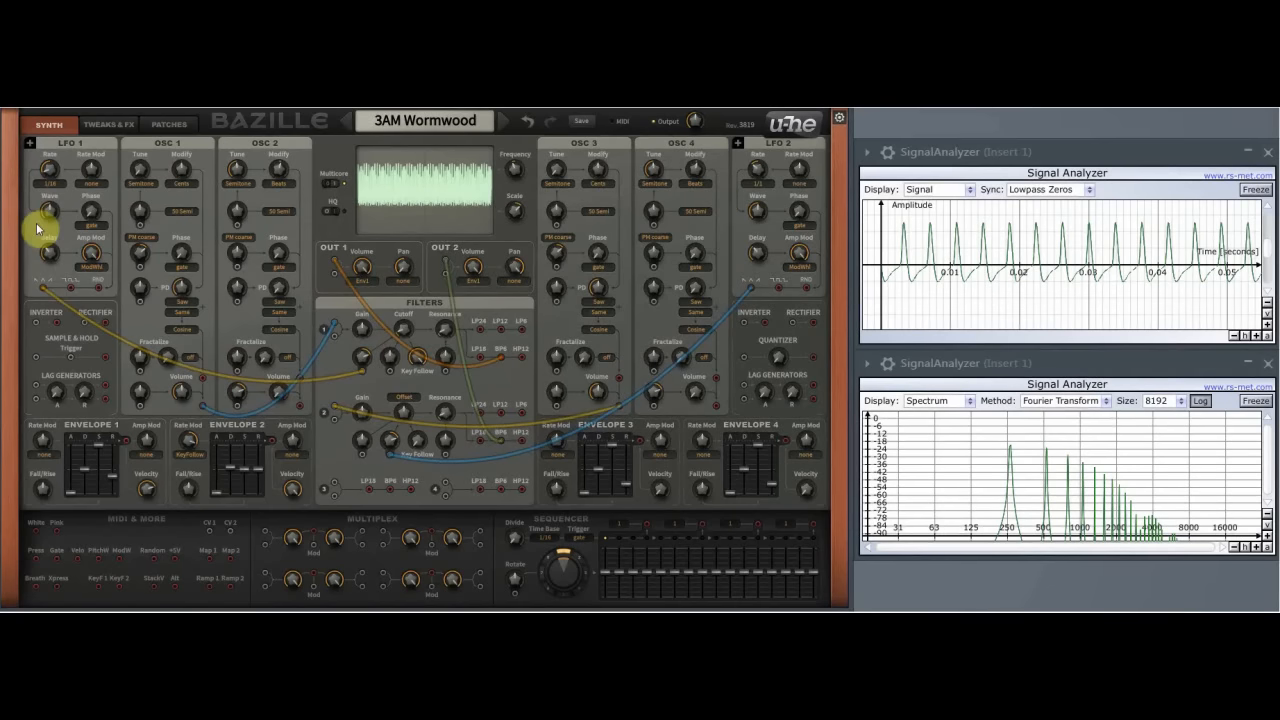
left_click(57, 183)
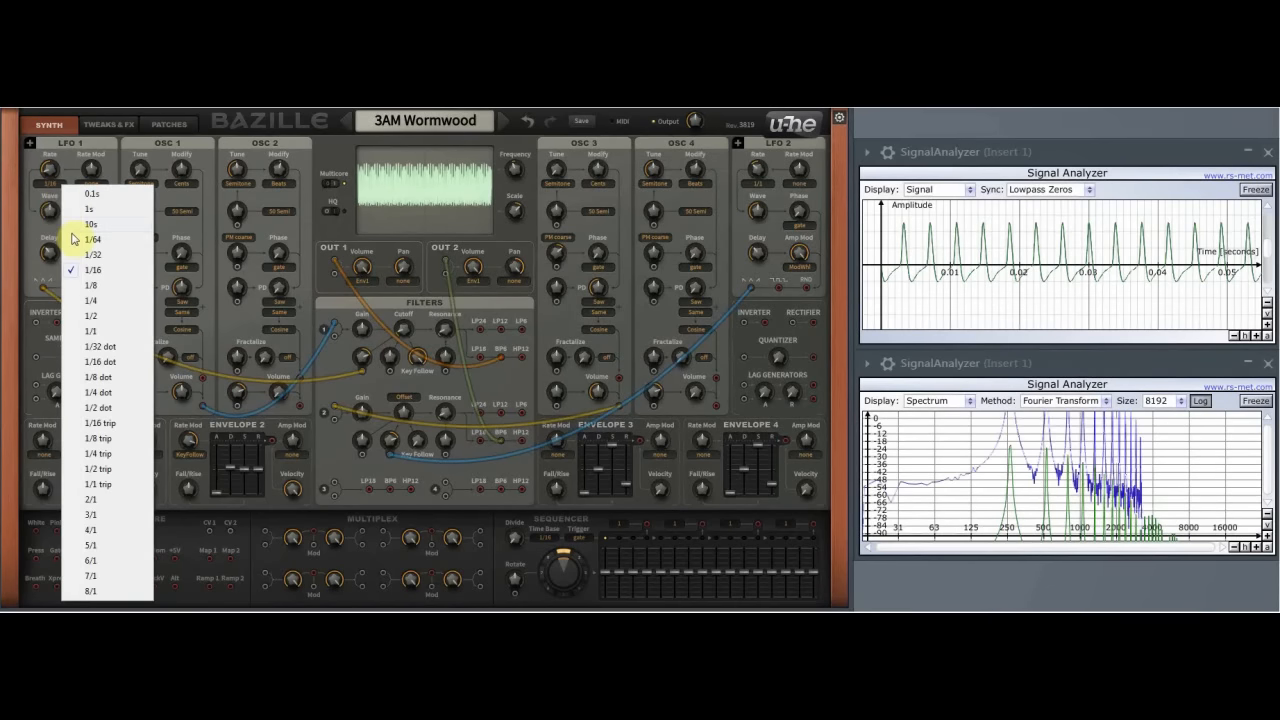
left_click(754, 191)
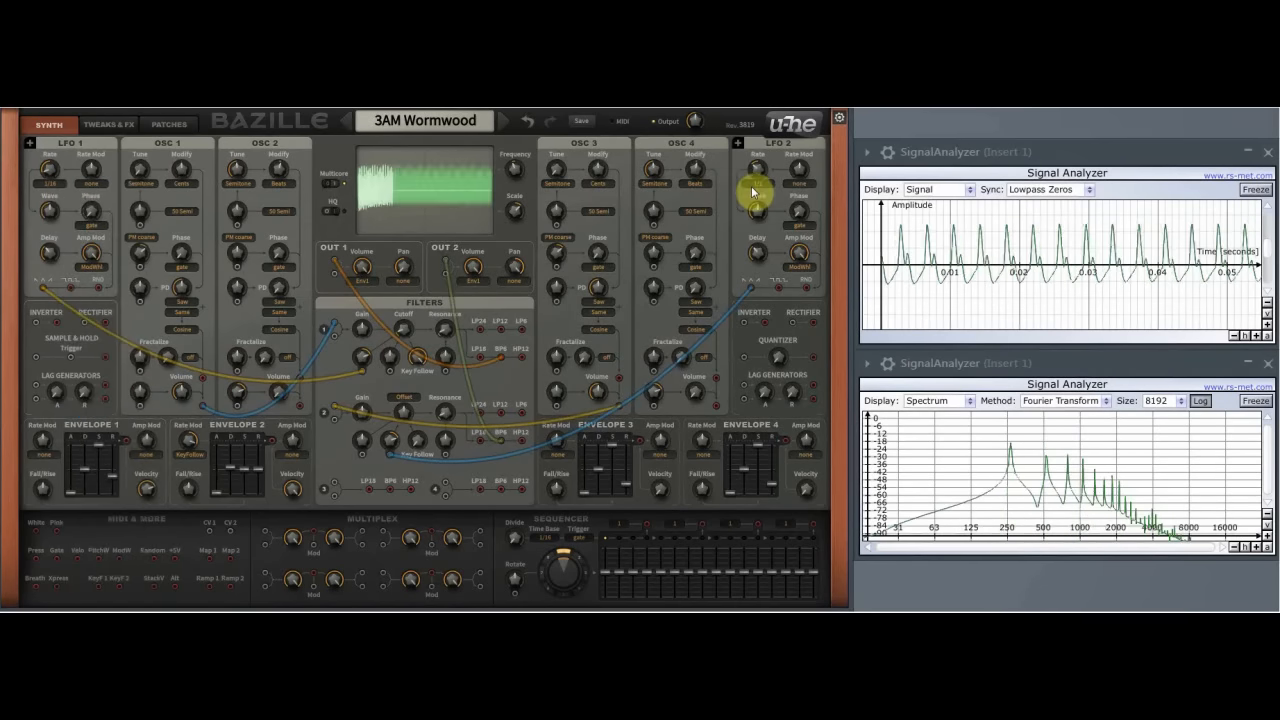
left_click(754, 188)
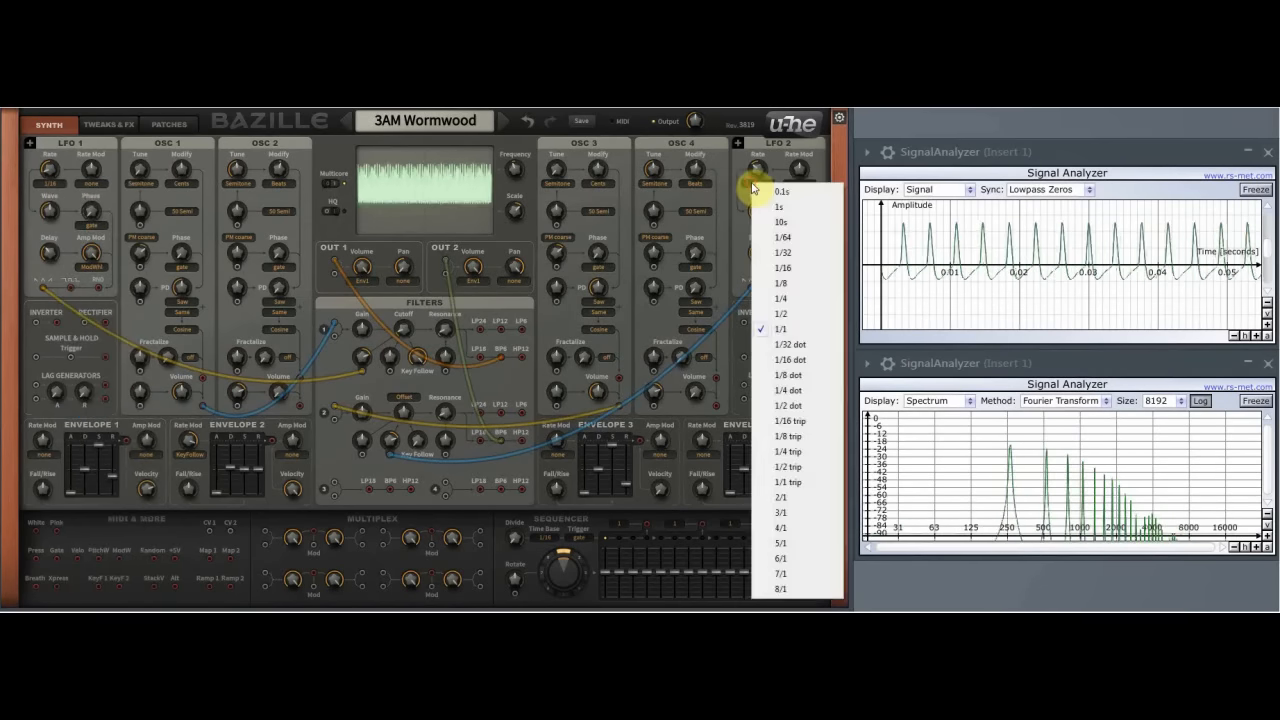
left_click(788, 334)
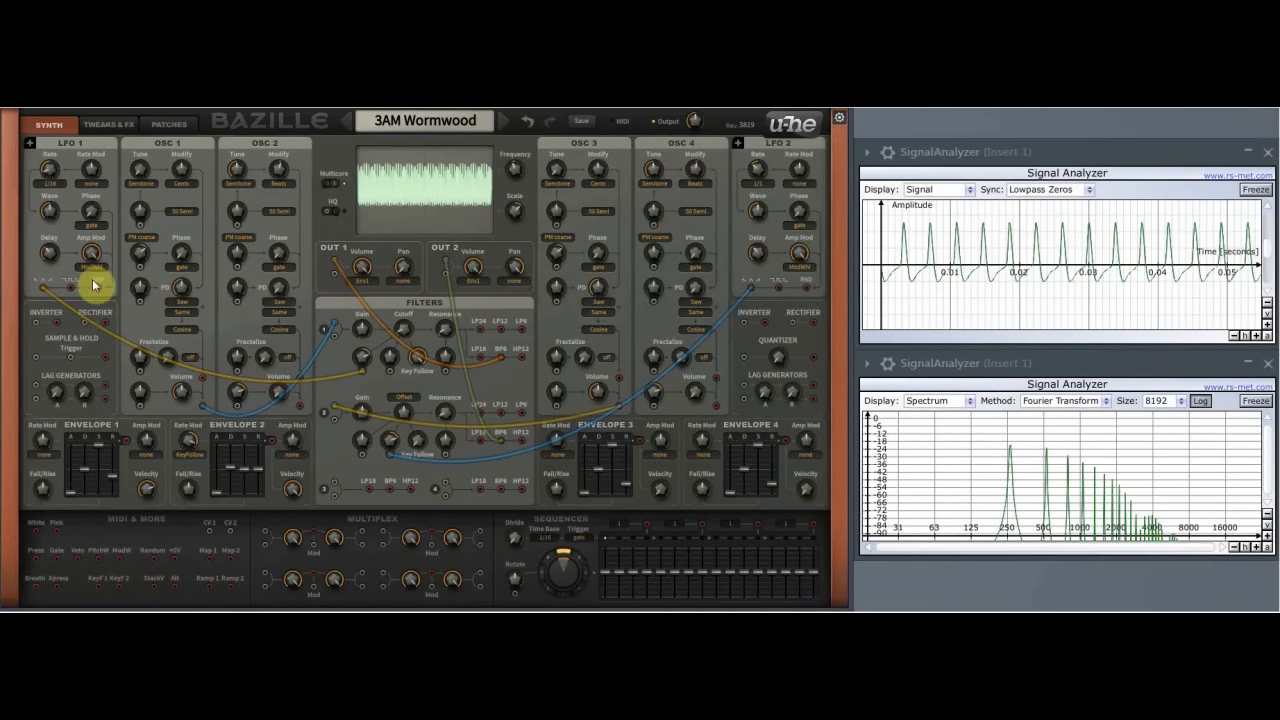
Try LFO 1 with its ModWhl amp modulation turned down, and turn the amount back up
left_click(51, 215)
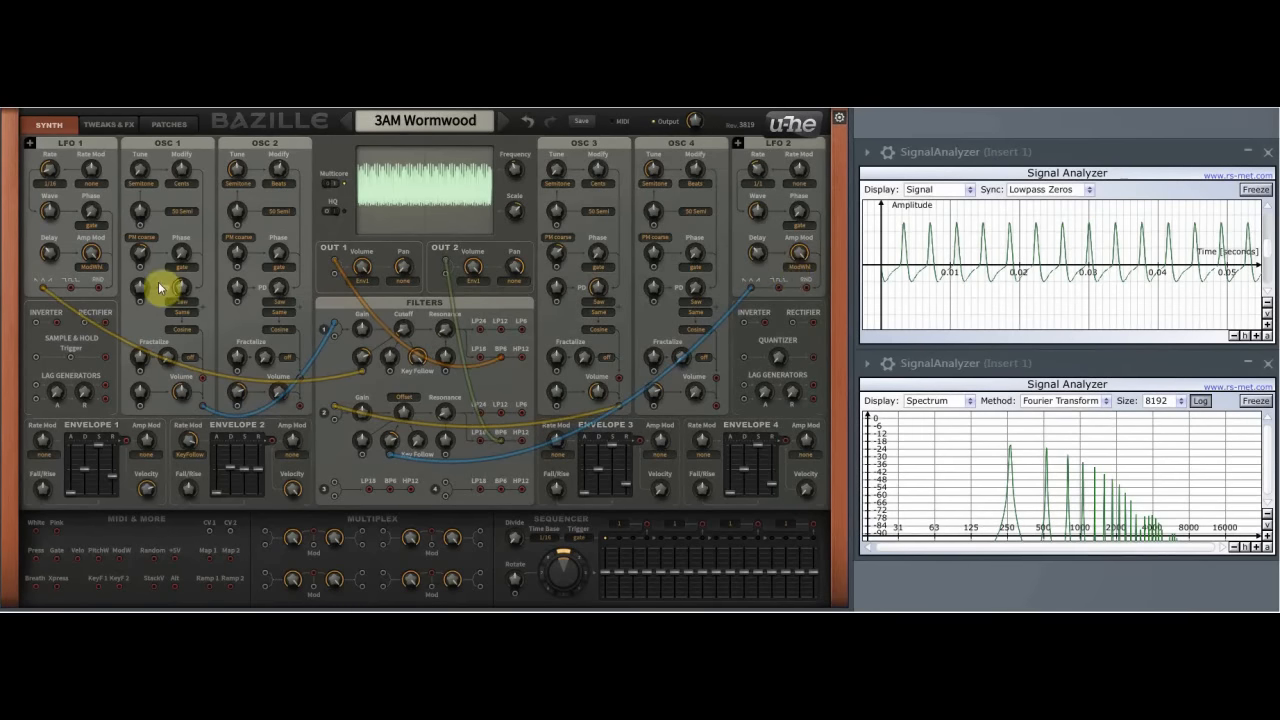
left_click_drag(93, 256, 832, 418)
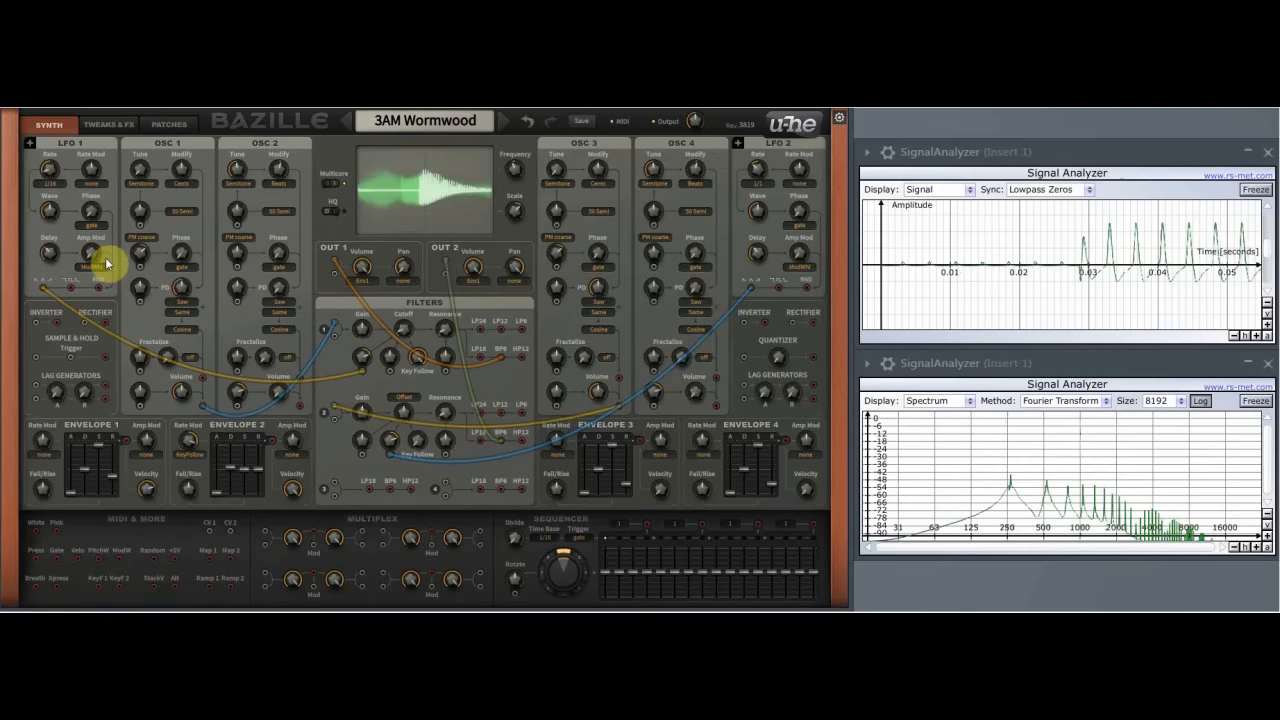
left_click_drag(93, 254, 101, 106)
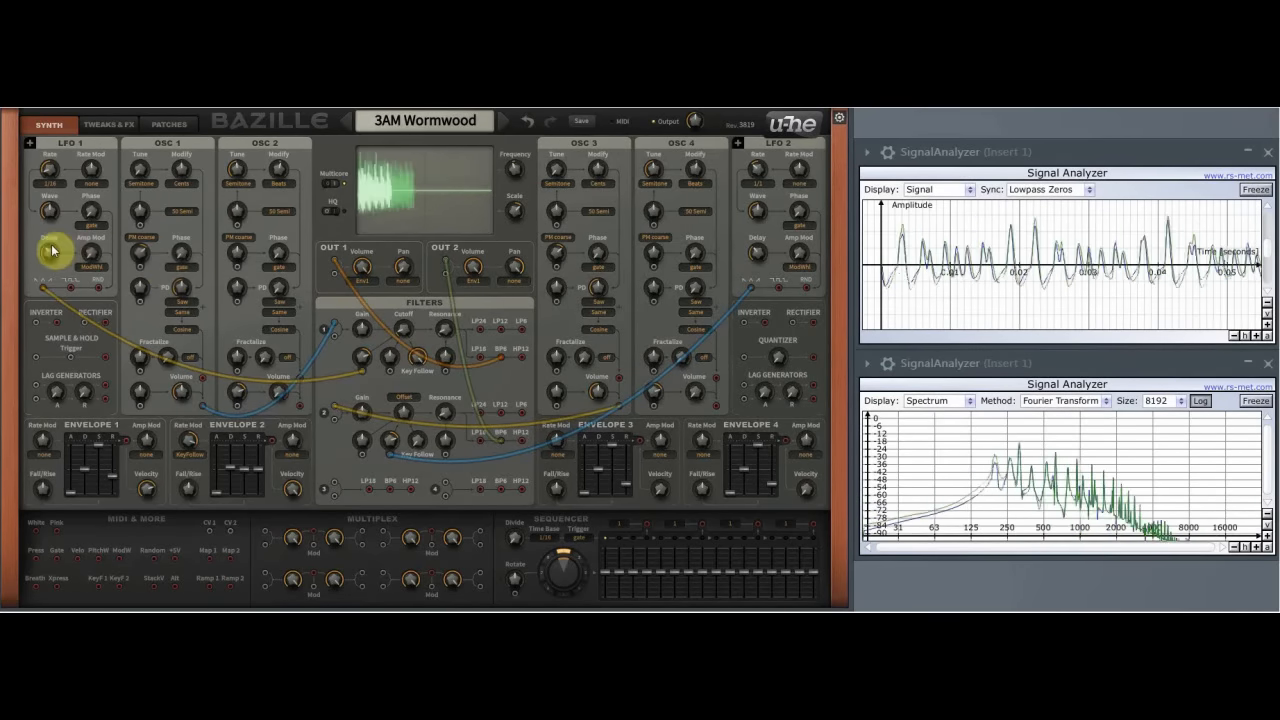
Try shorter delays on both LFOs, with LFO 1's delay at 20
left_click_drag(55, 252, 57, 282)
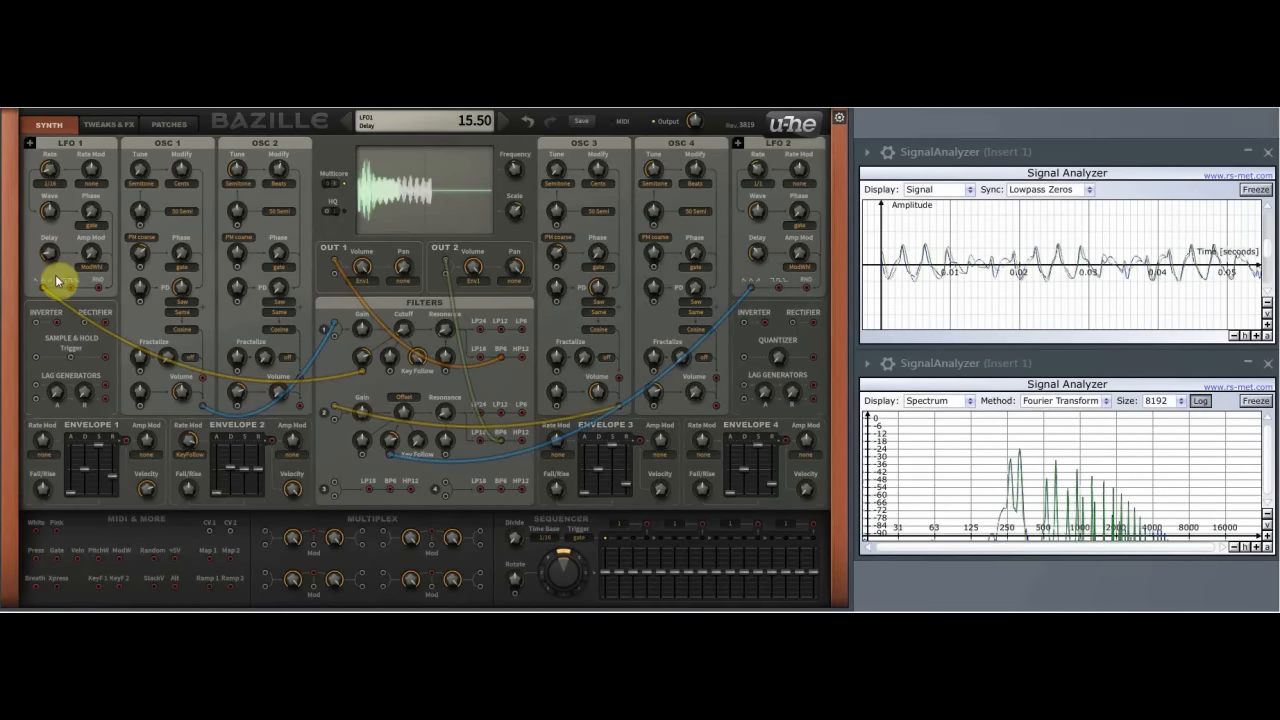
left_click_drag(755, 259, 755, 285)
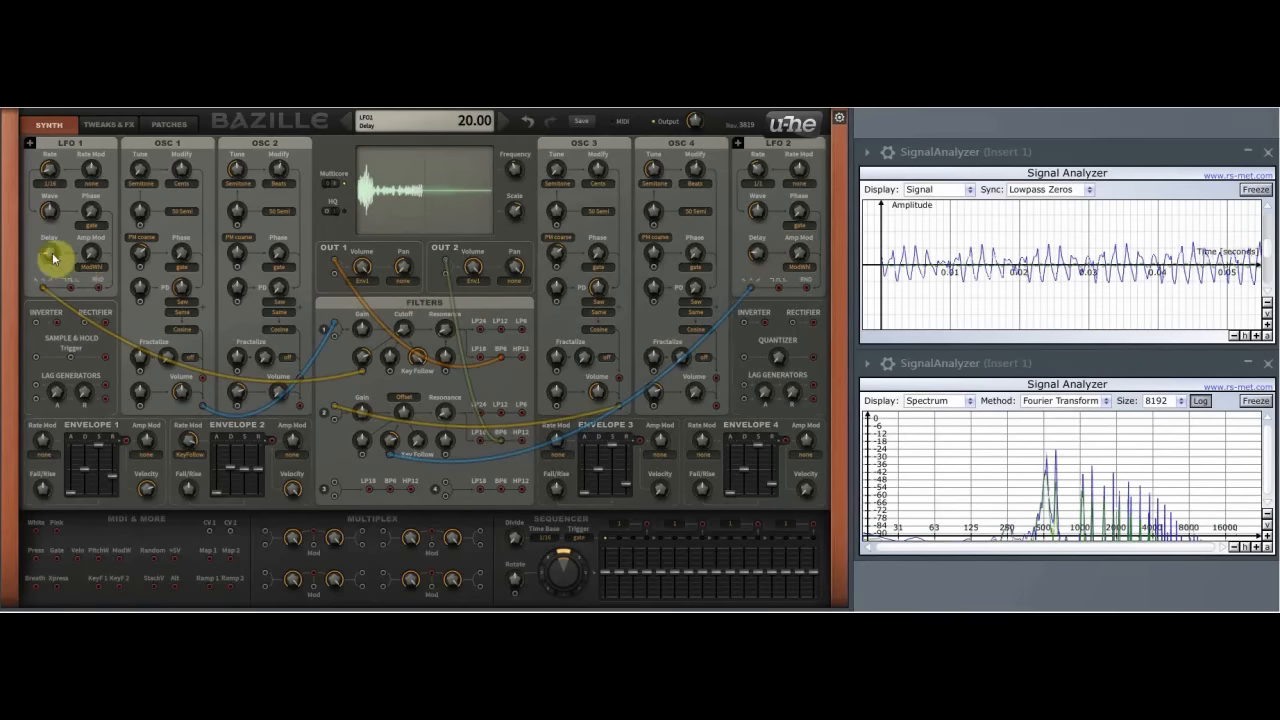
left_click_drag(51, 251, 54, 252)
left_click_drag(754, 258, 757, 254)
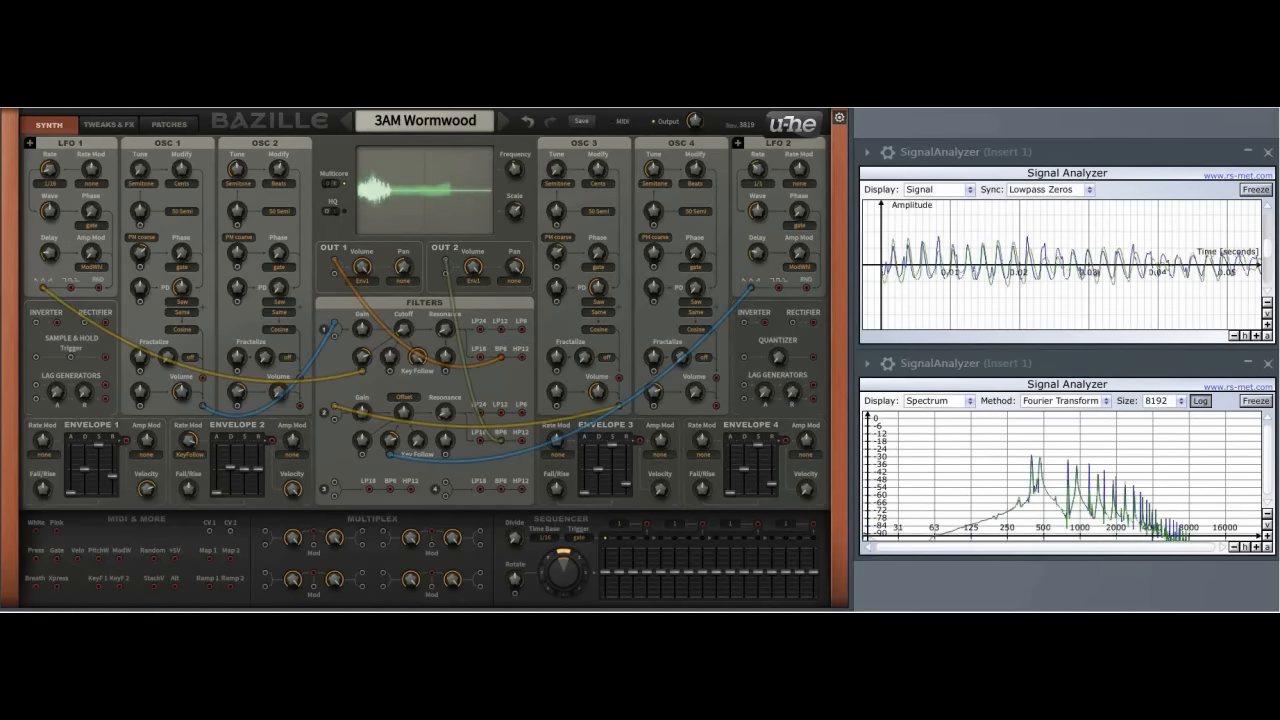
left_click(30, 148)
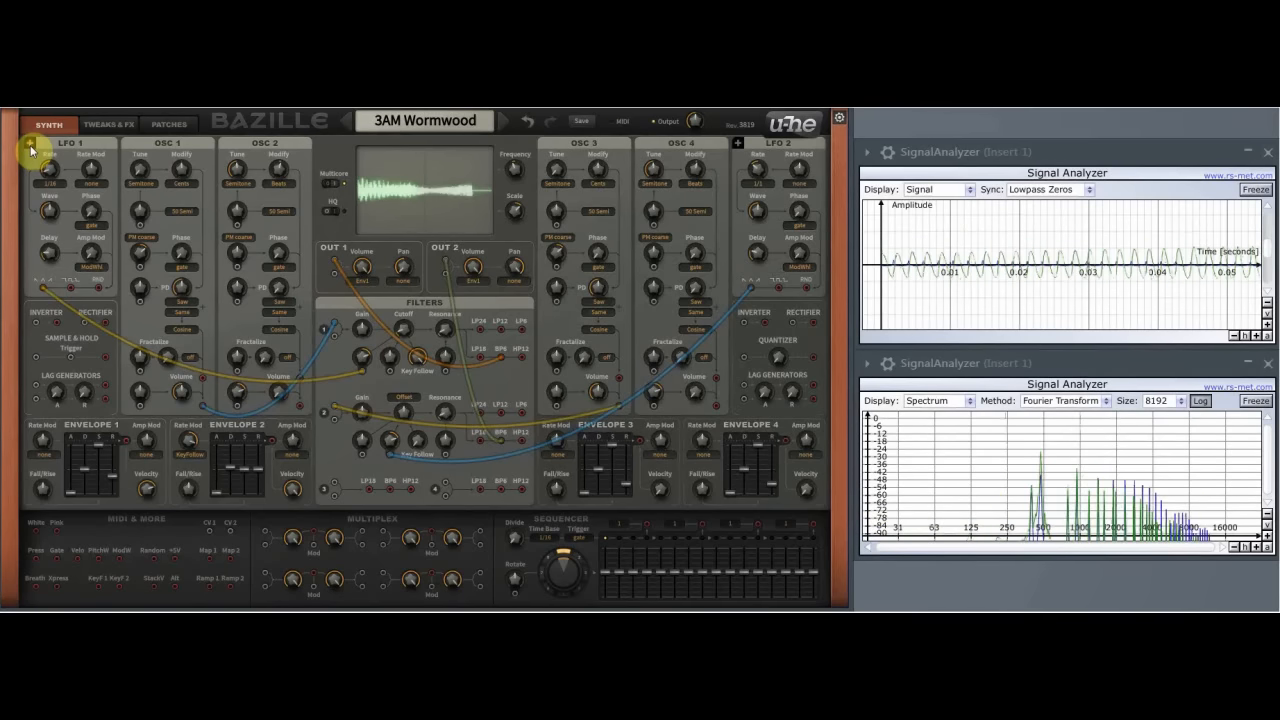
left_click(30, 146)
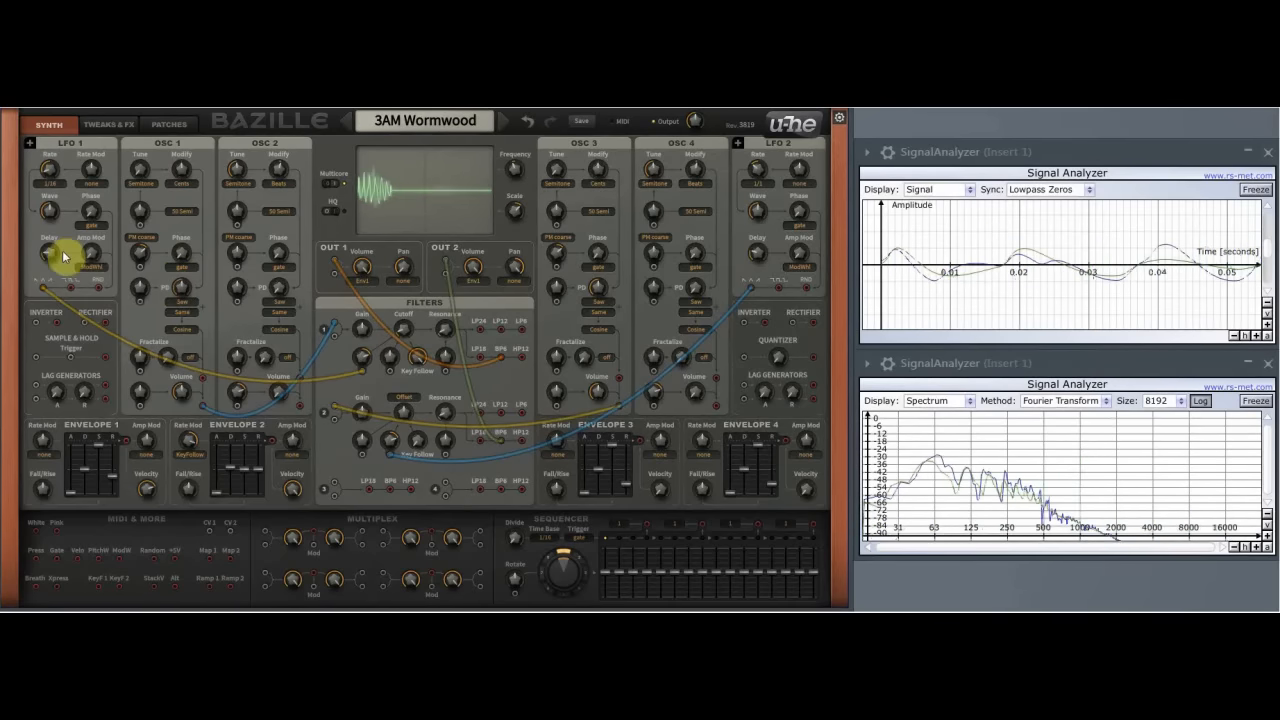
Compare short and long delays on both LFOs, trying 10.5 and 62 for LFO 1, and finish with a longer delay
mouse_move(50, 254)
left_click_drag(50, 254, 54, 281)
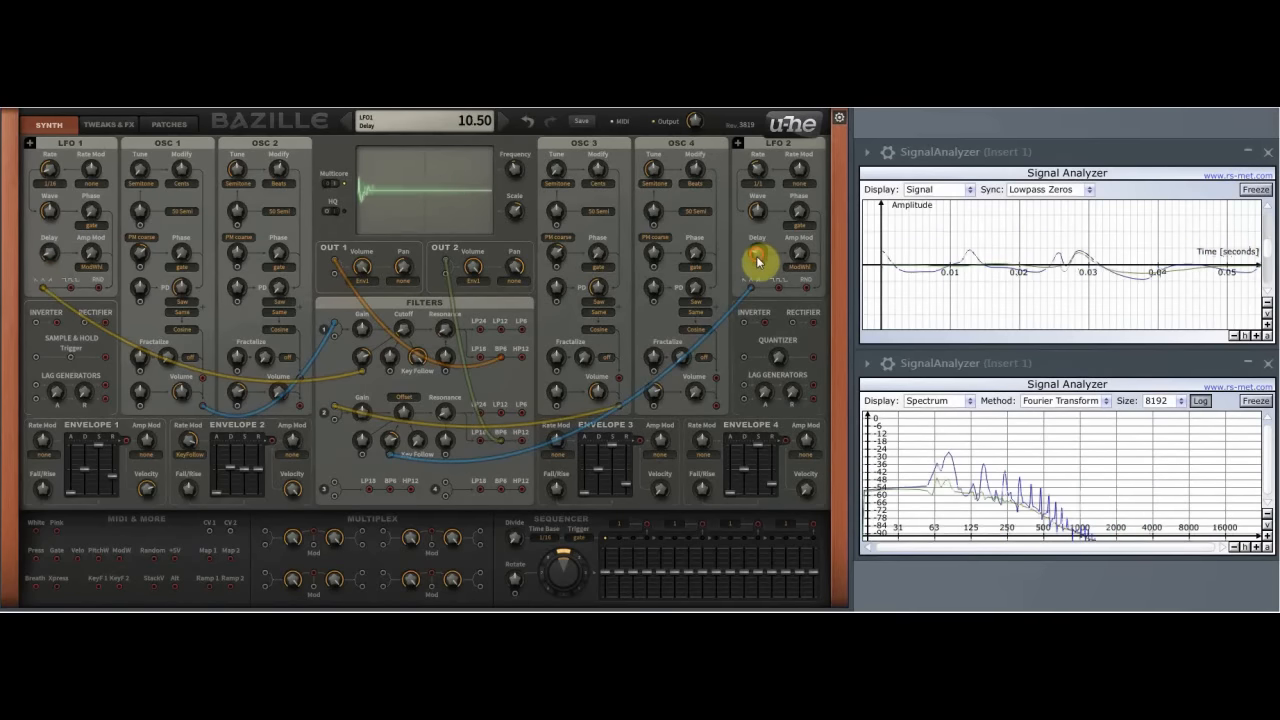
left_click_drag(757, 260, 750, 200)
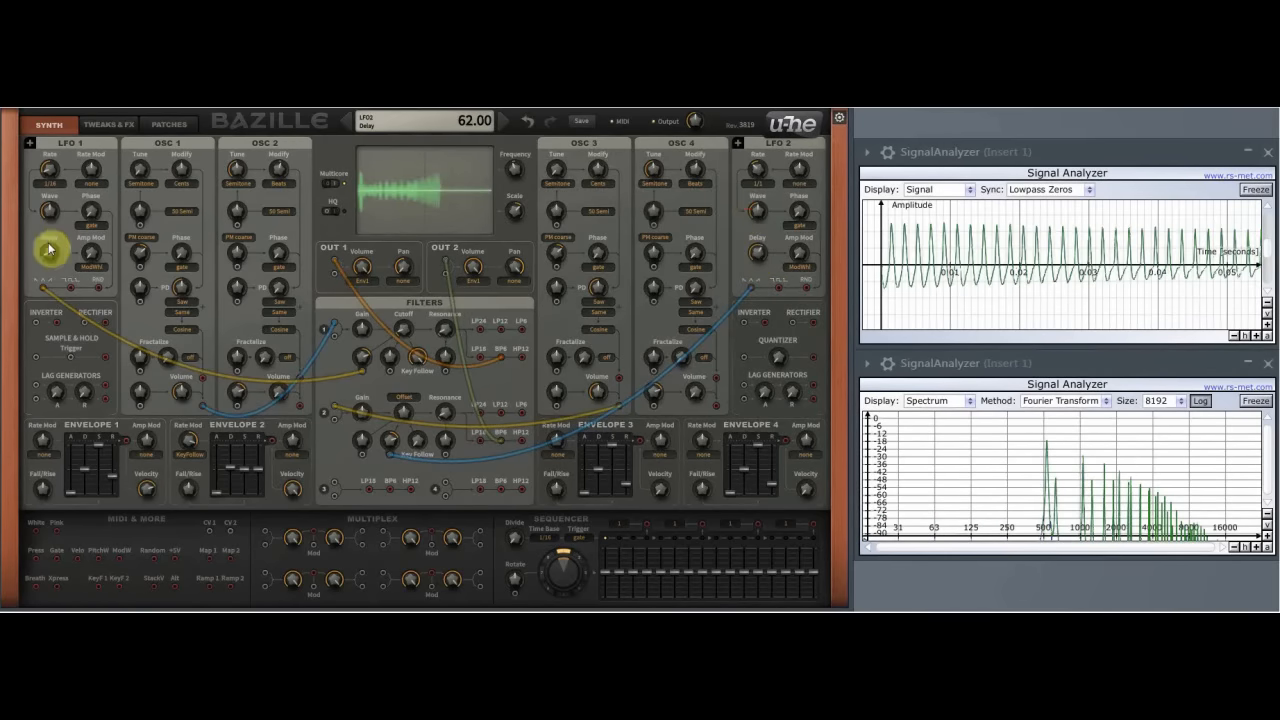
left_click_drag(57, 257, 49, 173)
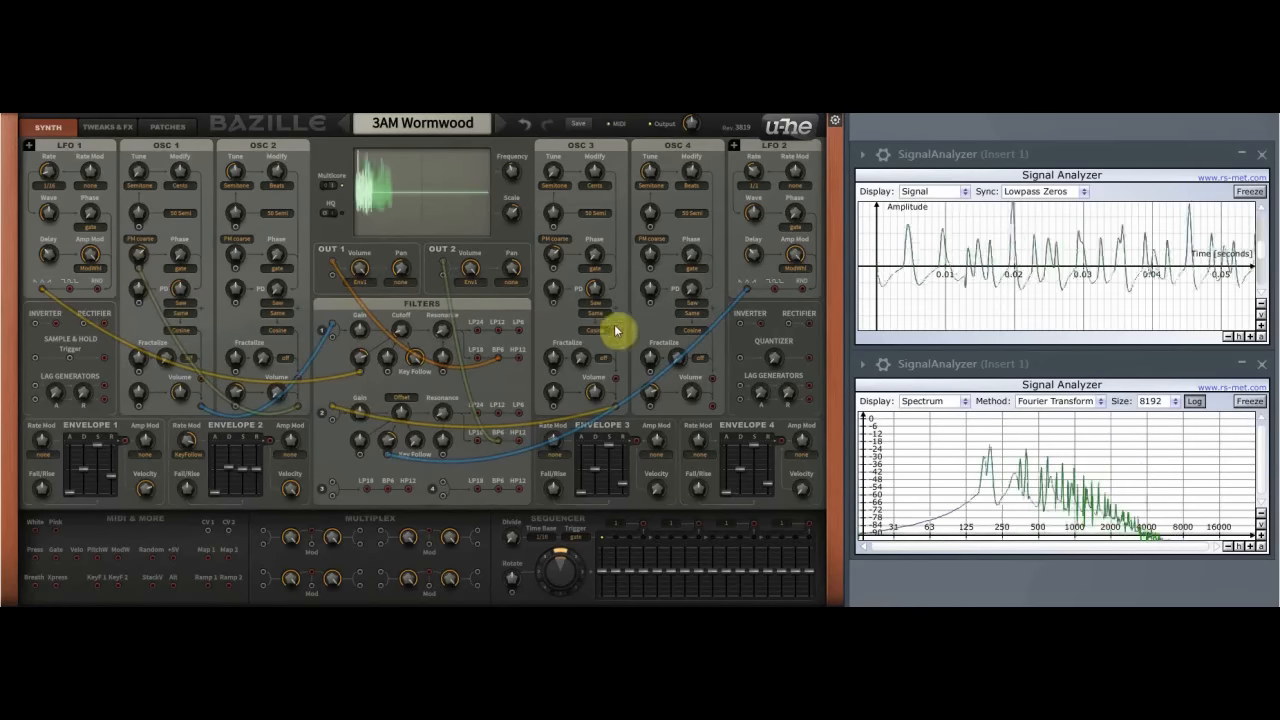
Patch oscillator 4's output into oscillator 3's PM input and turn Out 2's volume down
left_click_drag(712, 405, 556, 276)
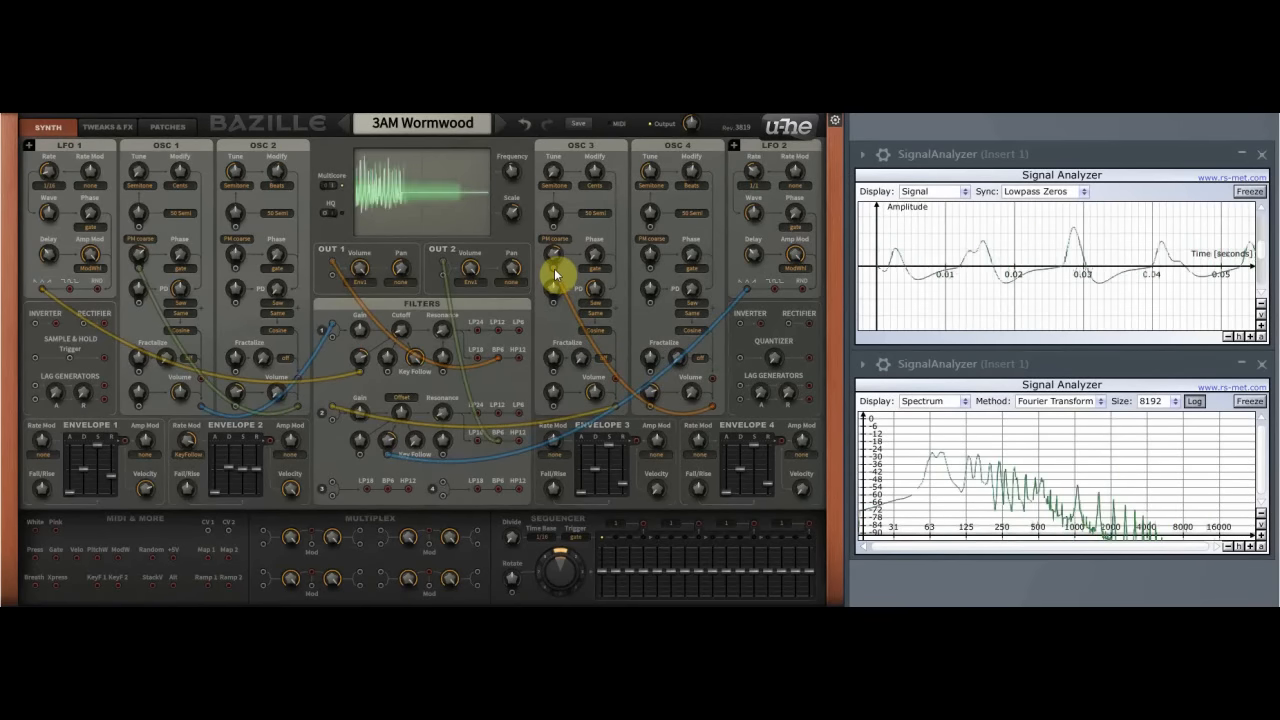
left_click_drag(474, 270, 514, 424)
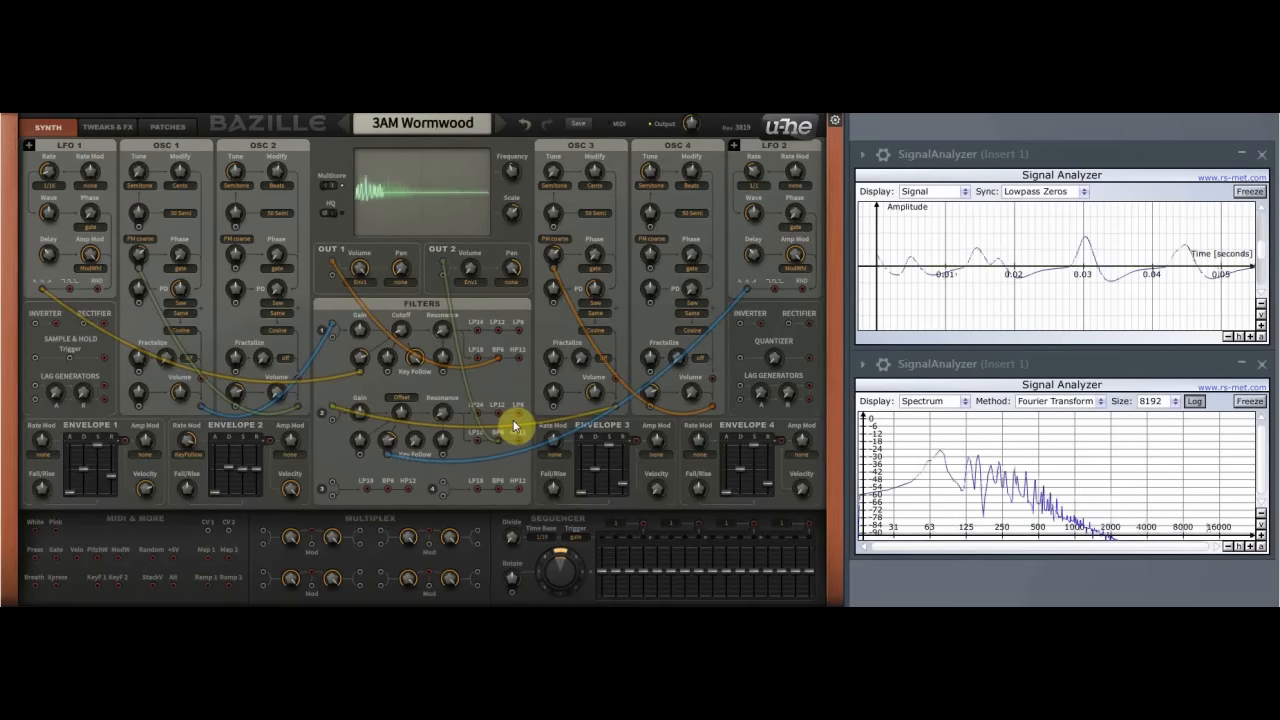
Check the frequency modulation modes available for oscillator 1 and leave PM coarse selected
left_click(153, 243)
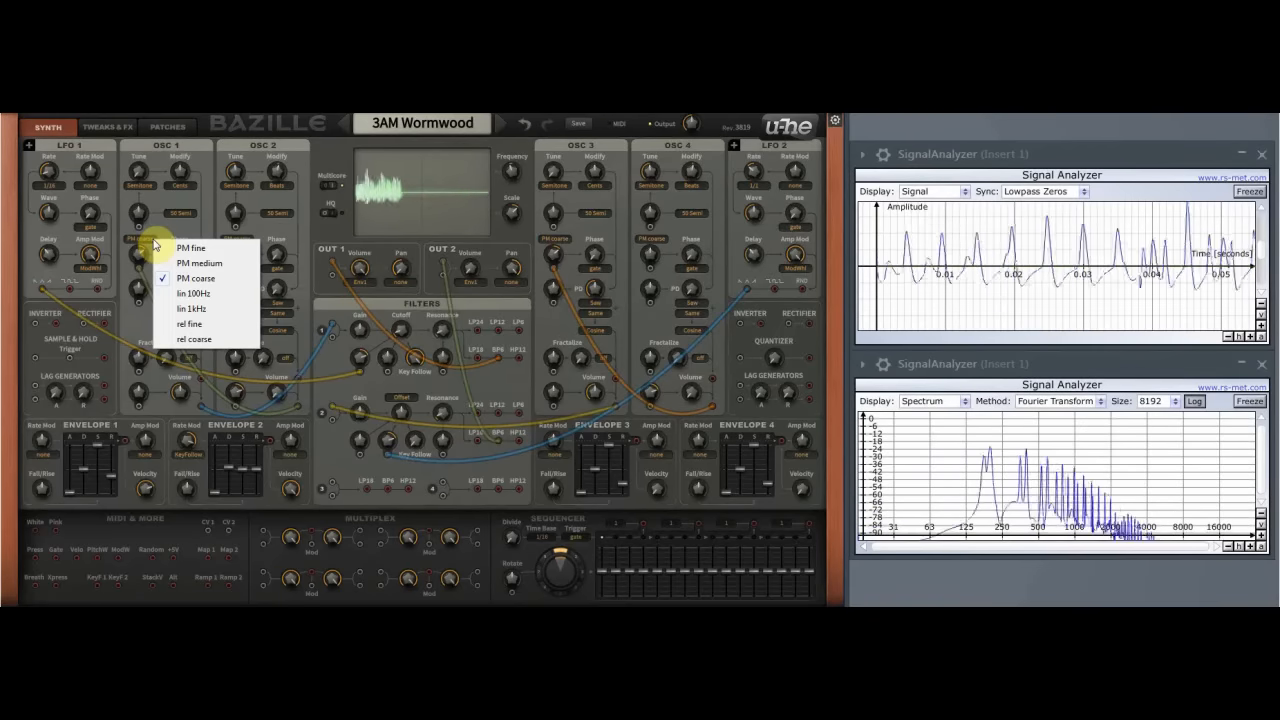
left_click(140, 252)
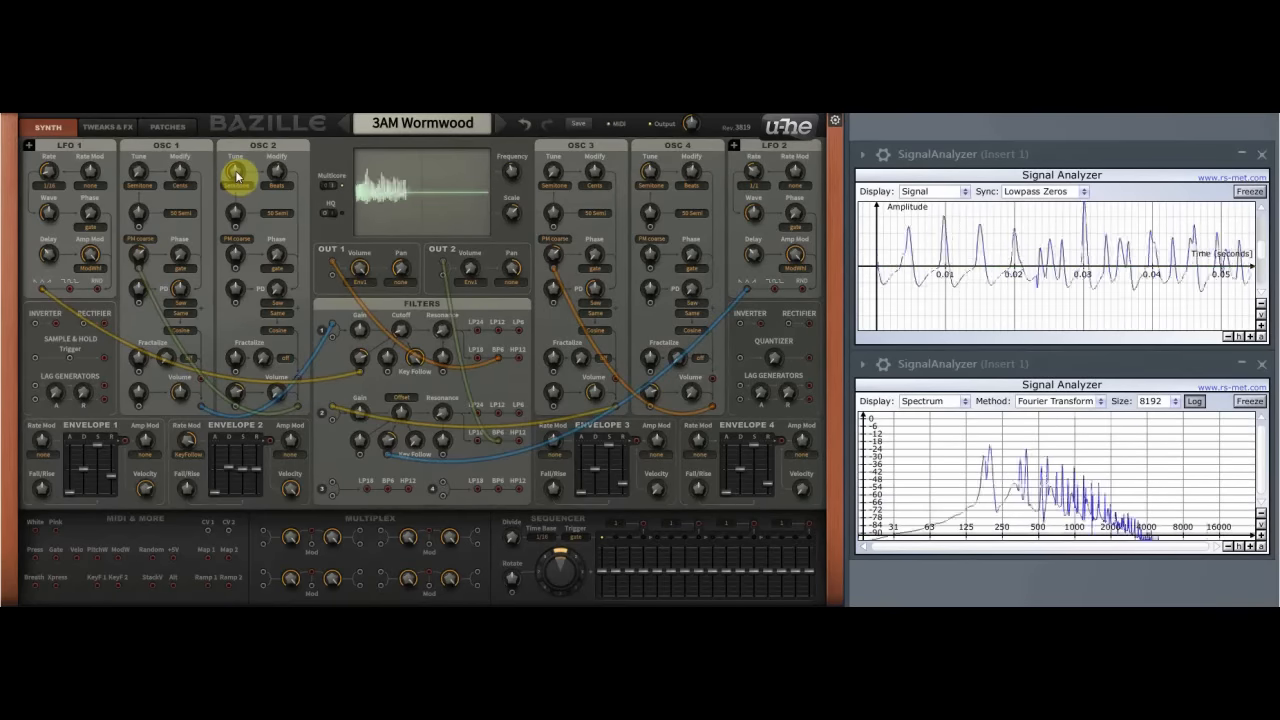
Check oscillator 2's tune and Modify detune amounts
left_click_drag(236, 175, 240, 170)
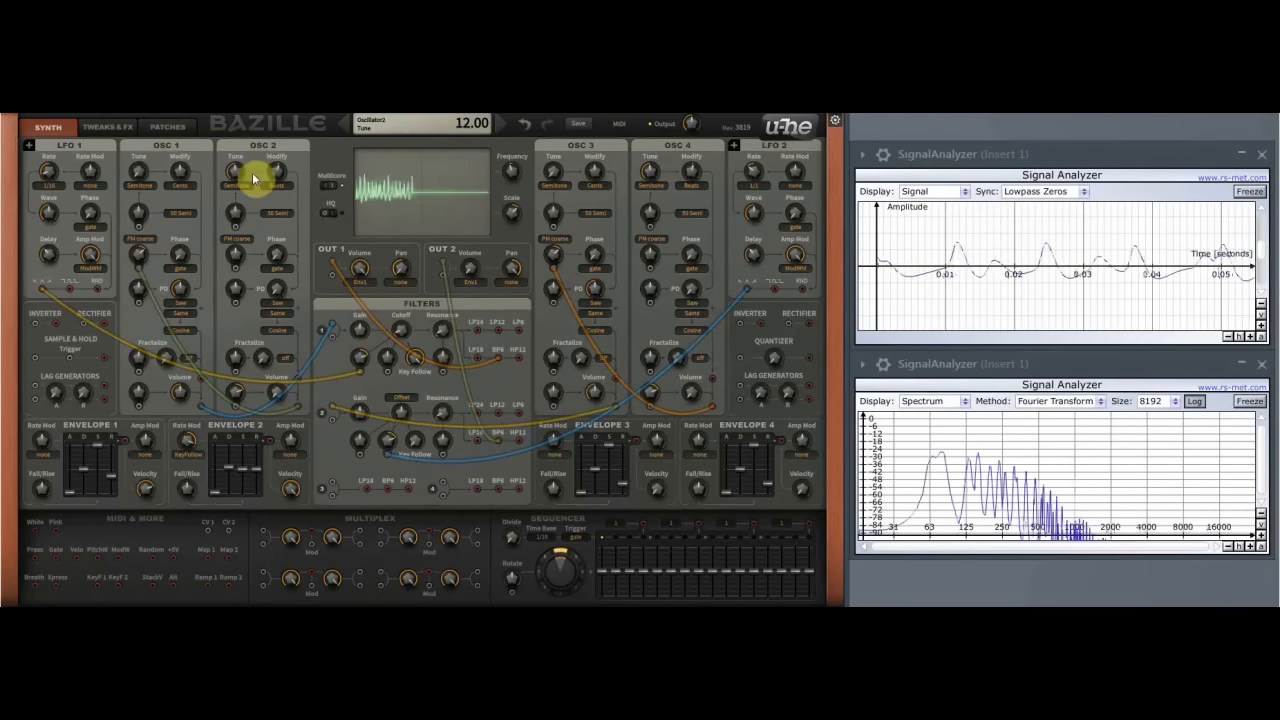
left_click(236, 178)
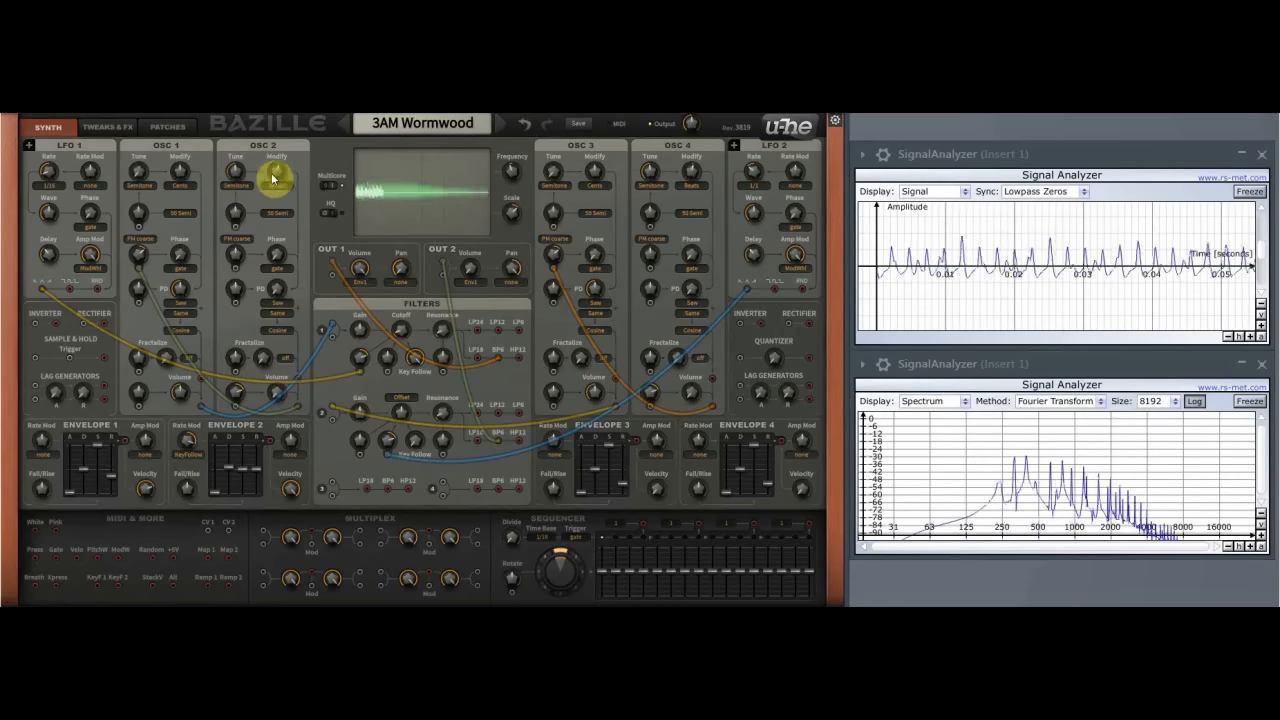
scroll(282, 175, "up", 1)
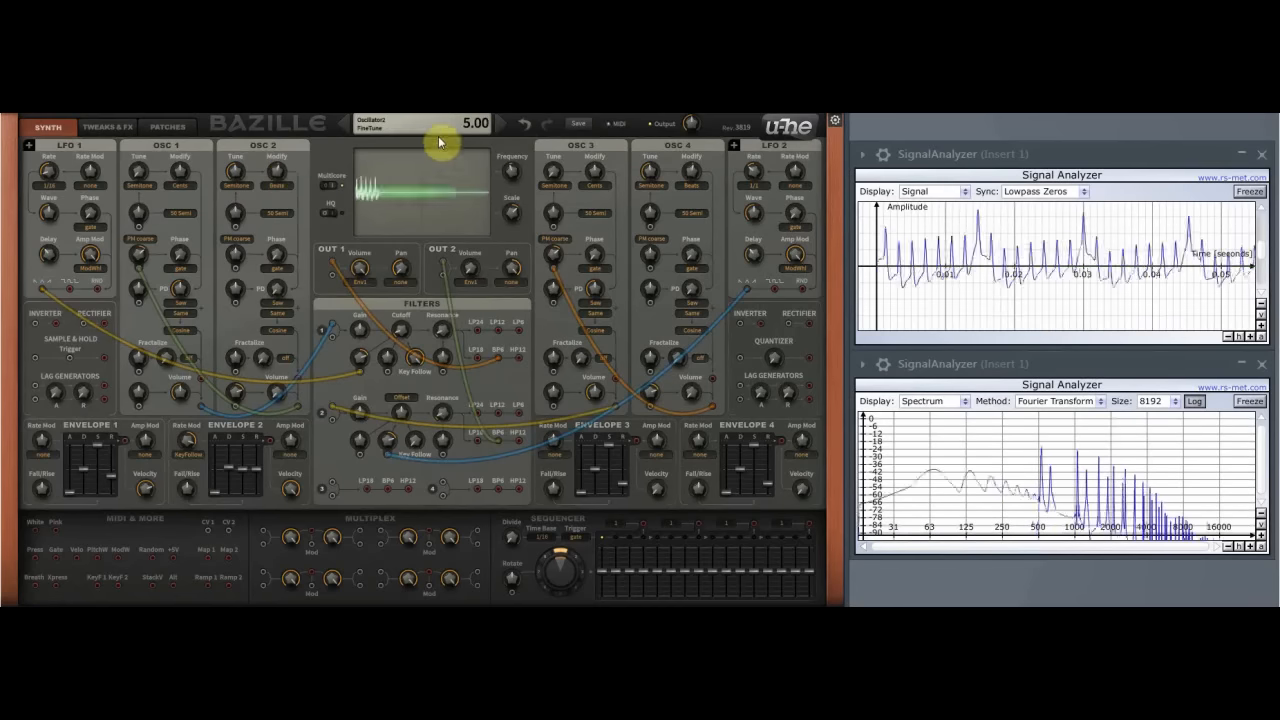
Review oscillator 2's Modify modes, keep Beats selected, and turn Out 2's volume back up
left_click(284, 185)
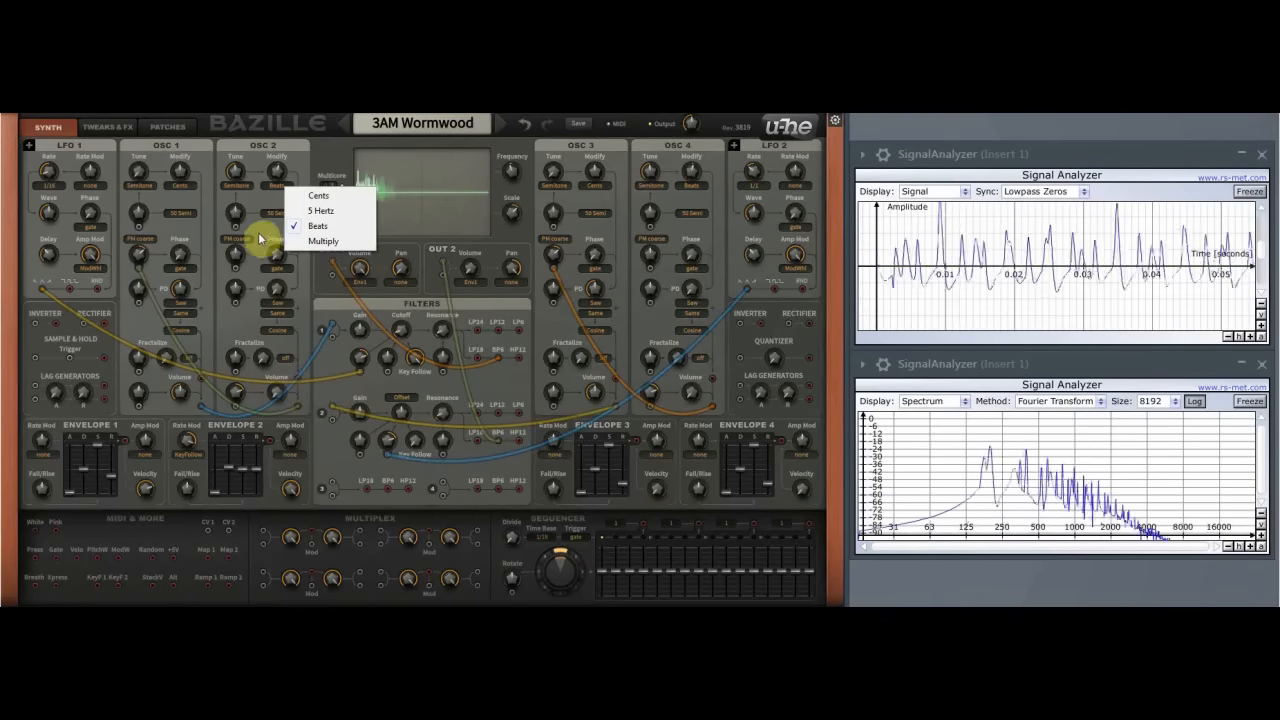
left_click(321, 227)
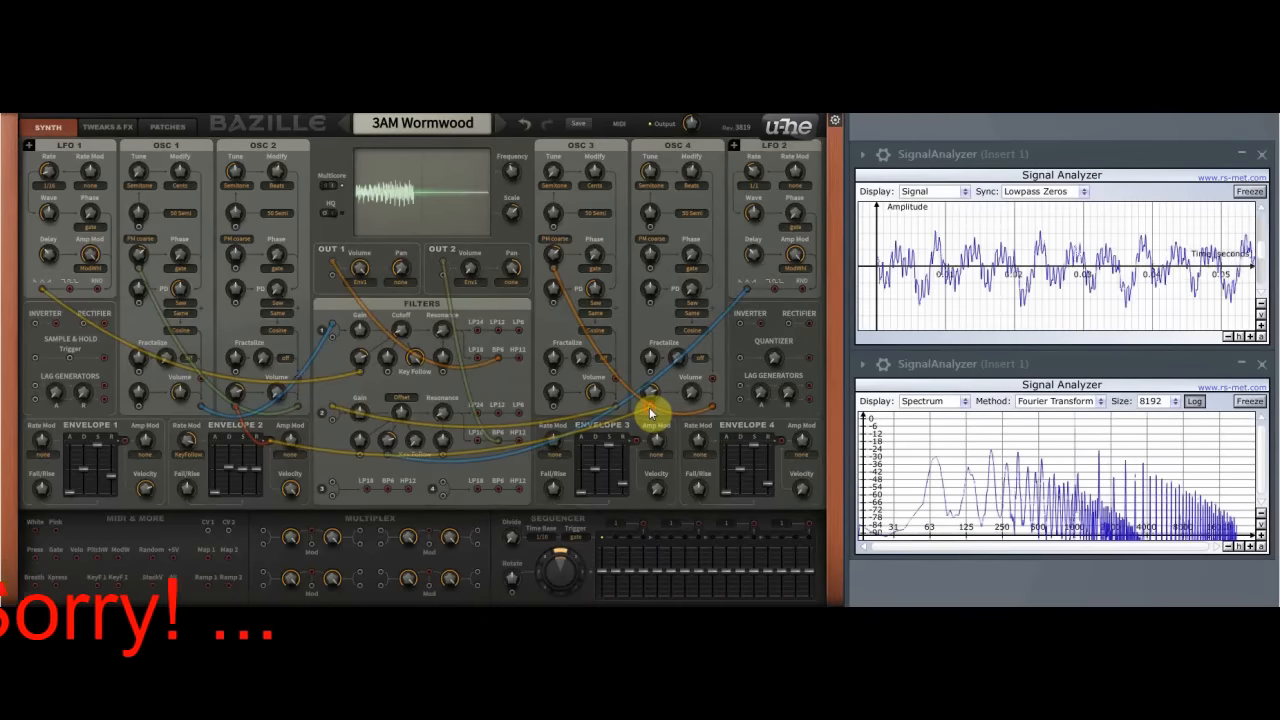
left_click_drag(468, 265, 528, 126)
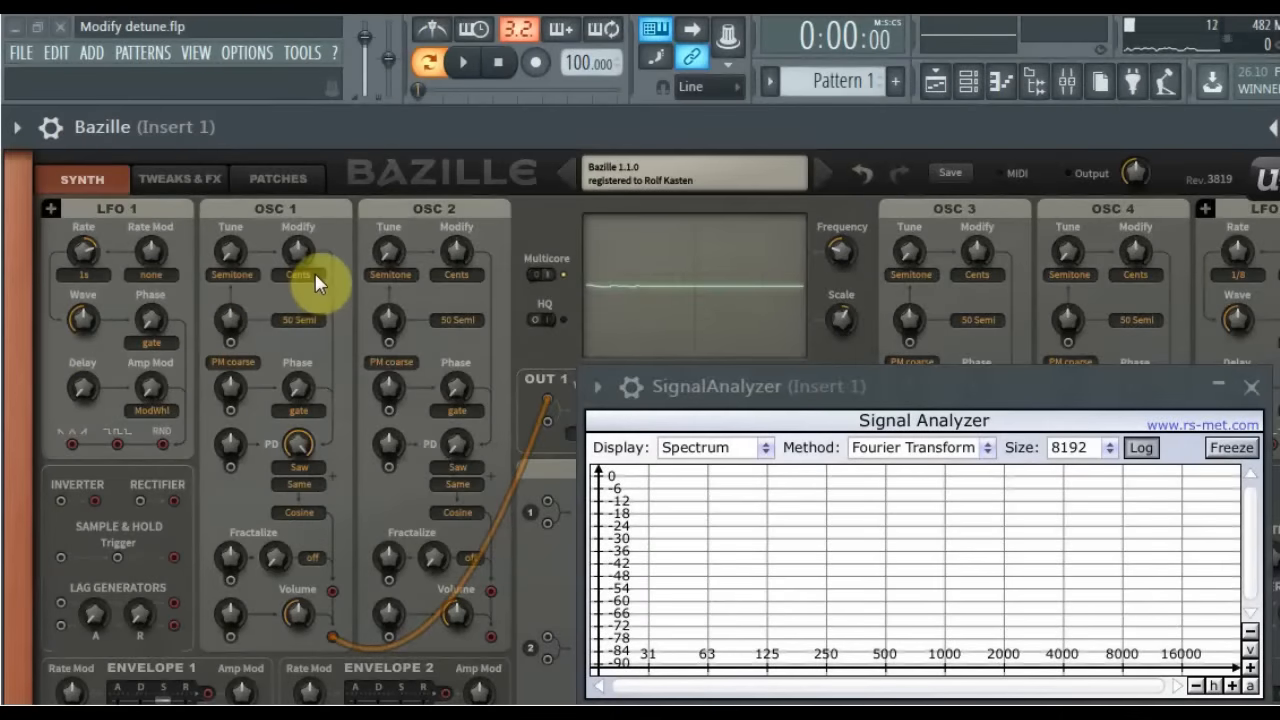
Set oscillator 1's Modify mode to Beats in the Modify detune project and turn its Modify amount up during playback
left_click(316, 284)
left_click(370, 338)
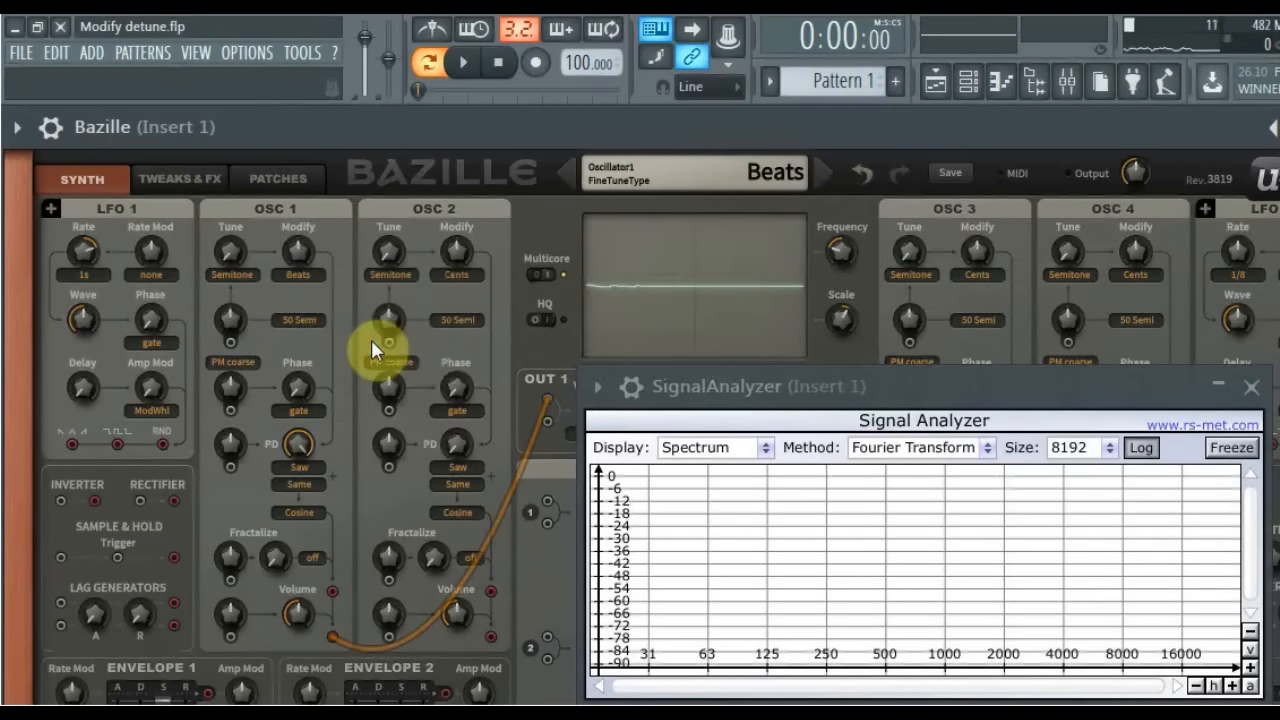
left_click(468, 68)
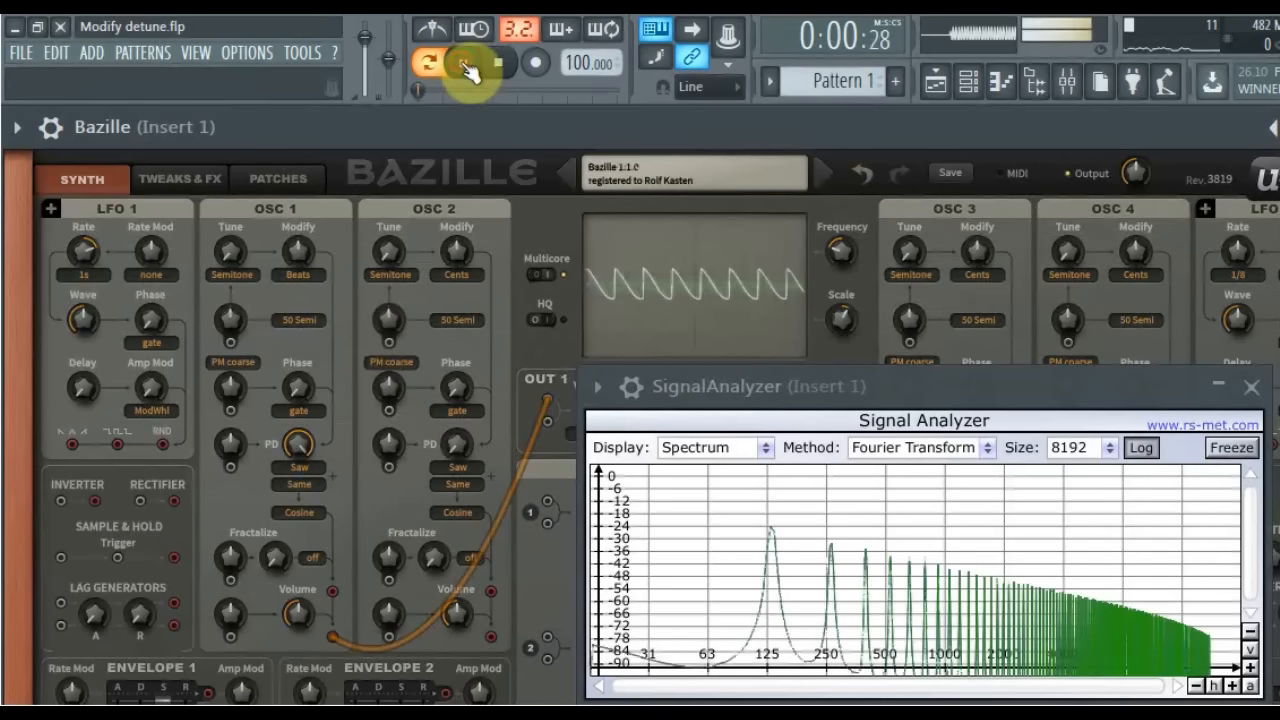
left_click_drag(301, 255, 295, 88)
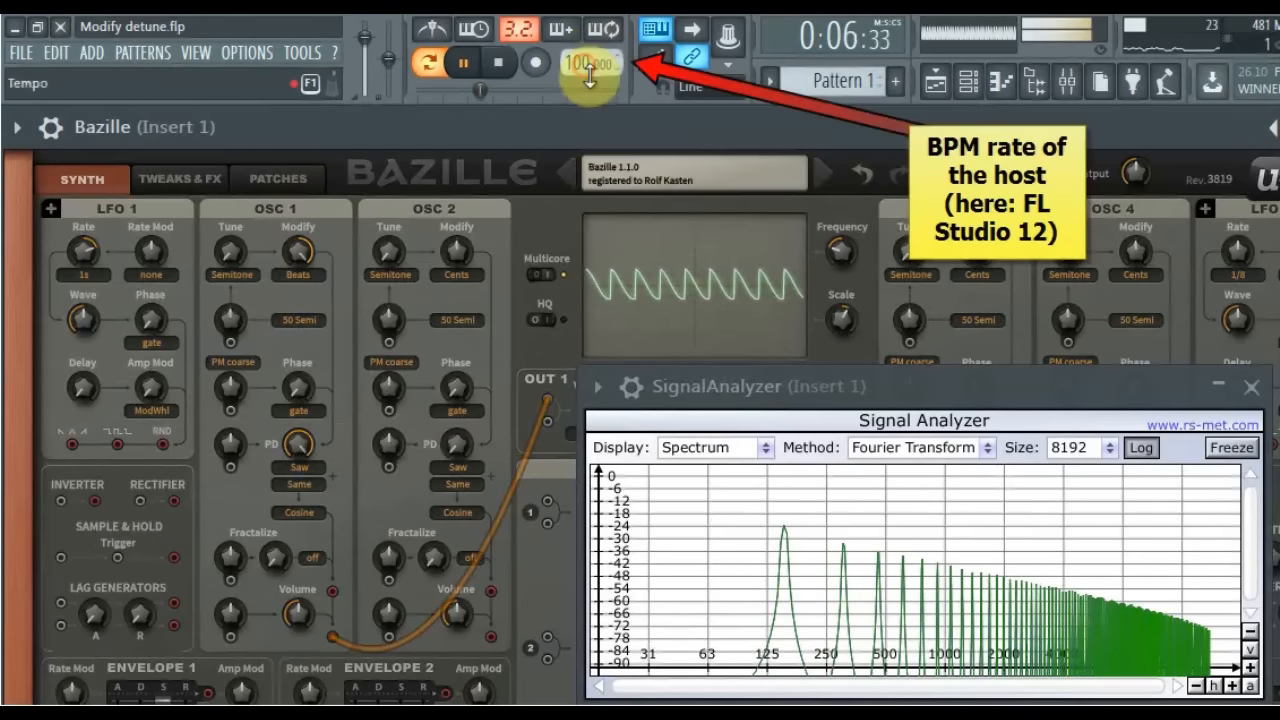
Raise the host tempo to 522 BPM during playback, and bring it back down
left_click_drag(590, 63, 590, 2)
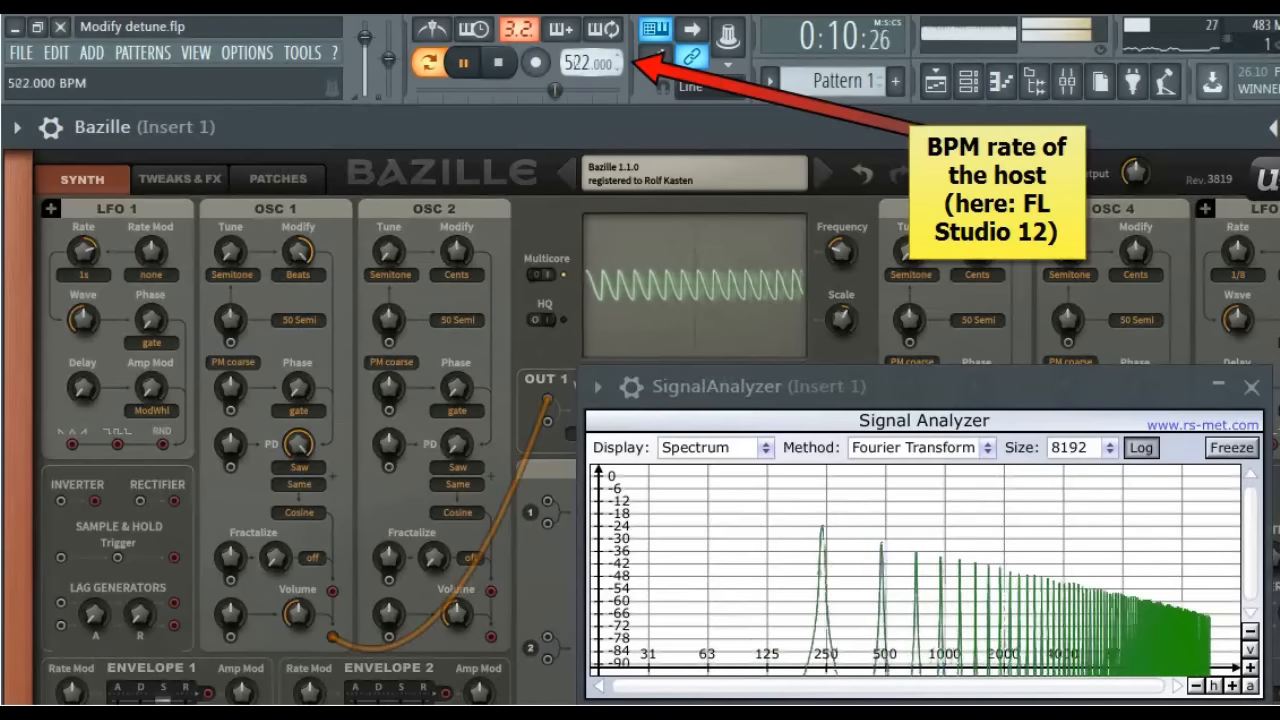
left_click_drag(590, 63, 590, 90)
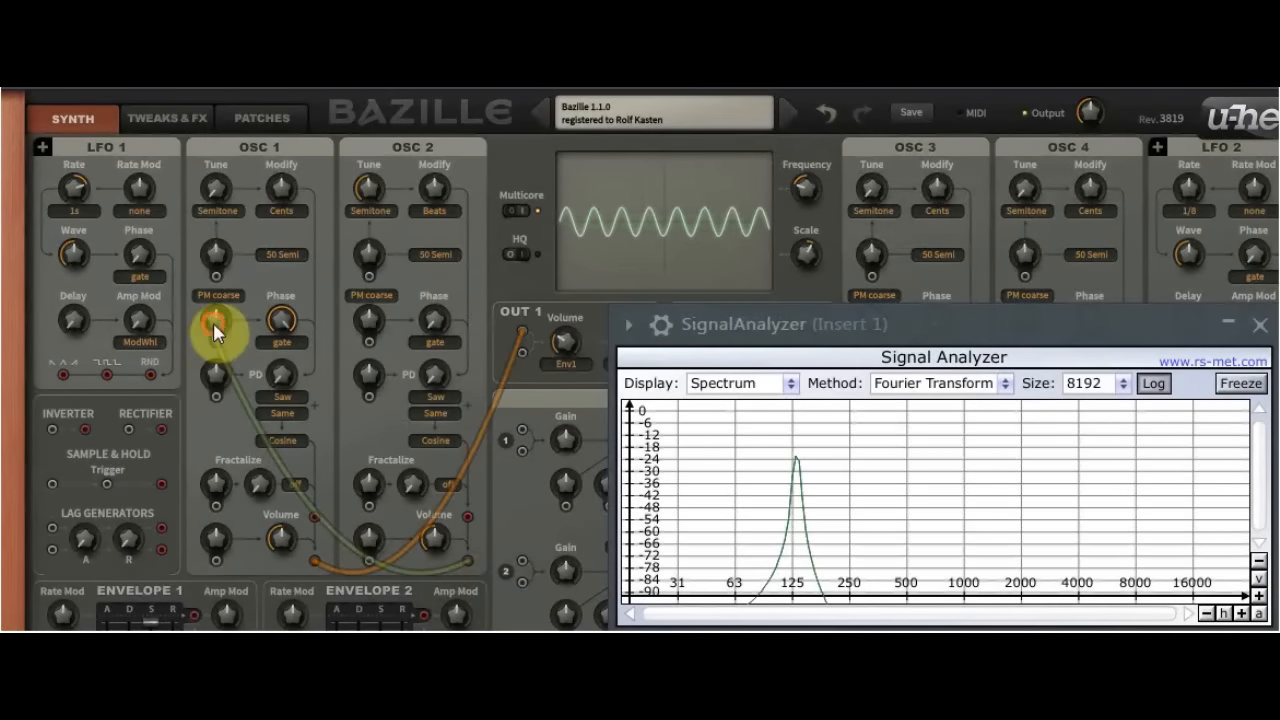
Raise oscillator 1's PM depth to 34 and reduce it slightly, and turn up oscillator 2's Modify amount in Beats mode
mouse_move(213, 320)
left_mouse_down()
mouse_move(210, 299)
mouse_move(202, 318)
left_mouse_up()
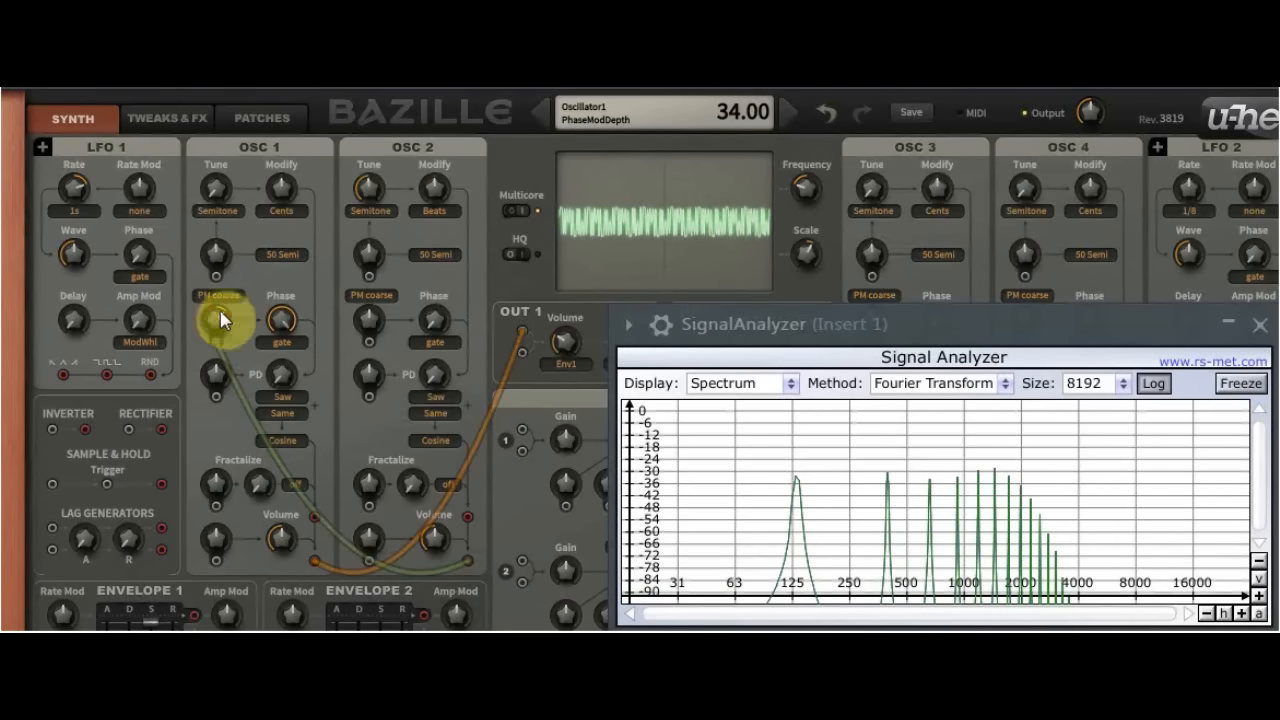
left_click_drag(218, 326, 217, 332)
left_click(435, 195)
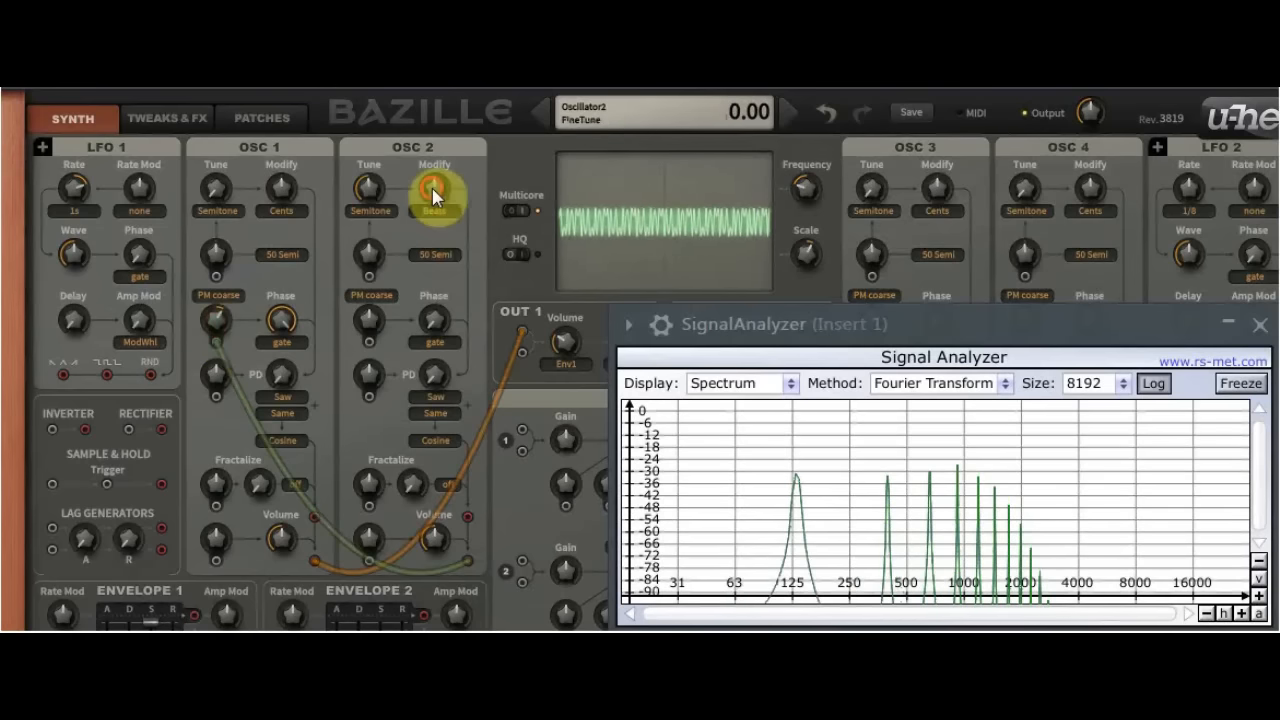
mouse_move(427, 181)
left_mouse_down()
mouse_move(430, 161)
mouse_move(426, 176)
left_mouse_up()
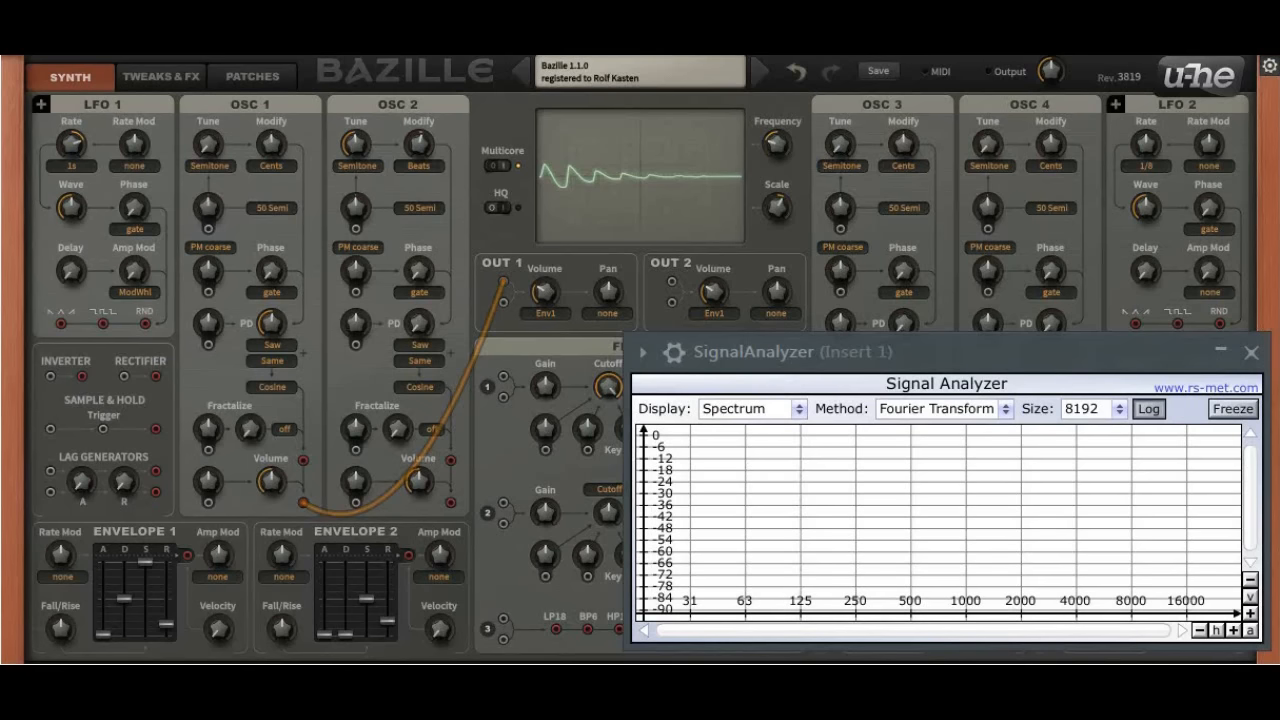
Set envelope 1's sustain to 0 and modulate its rate by KeyFollow, raising the Rate Mod amount to 96
left_click_drag(149, 561, 150, 658)
left_click(74, 577)
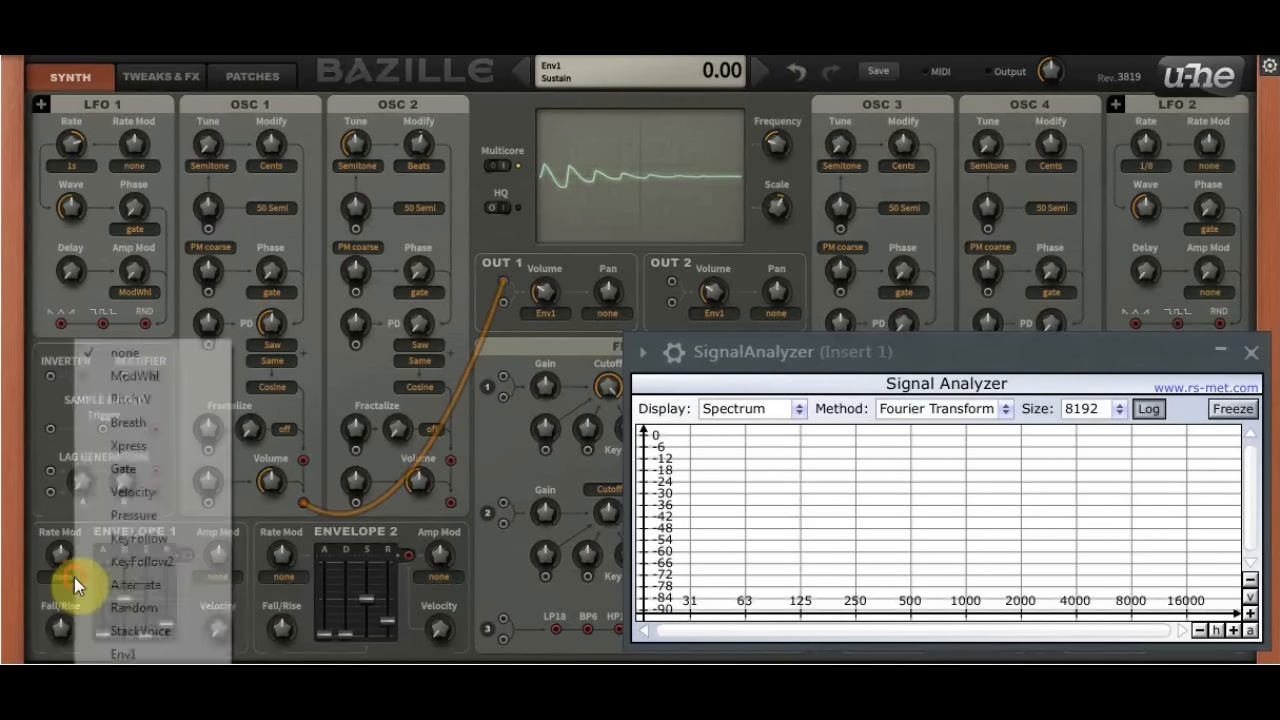
left_click(140, 538)
left_click_drag(61, 512, 67, 460)
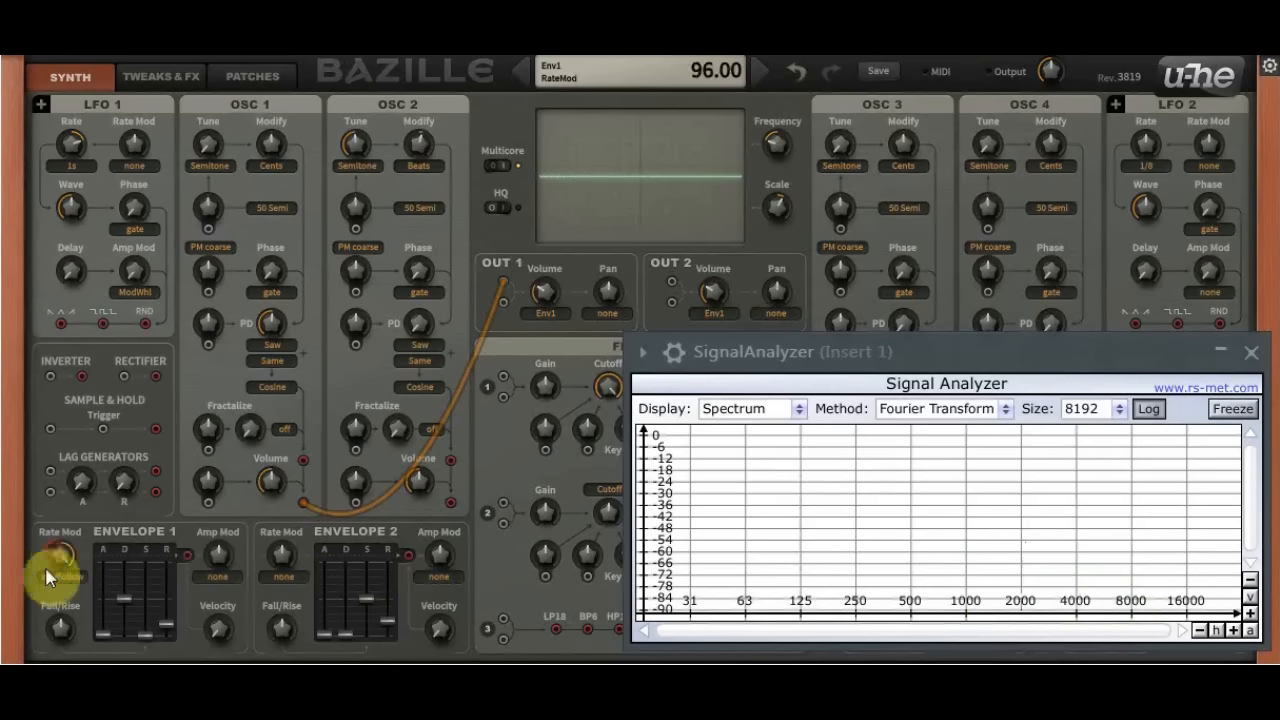
left_click_drag(47, 577, 50, 650)
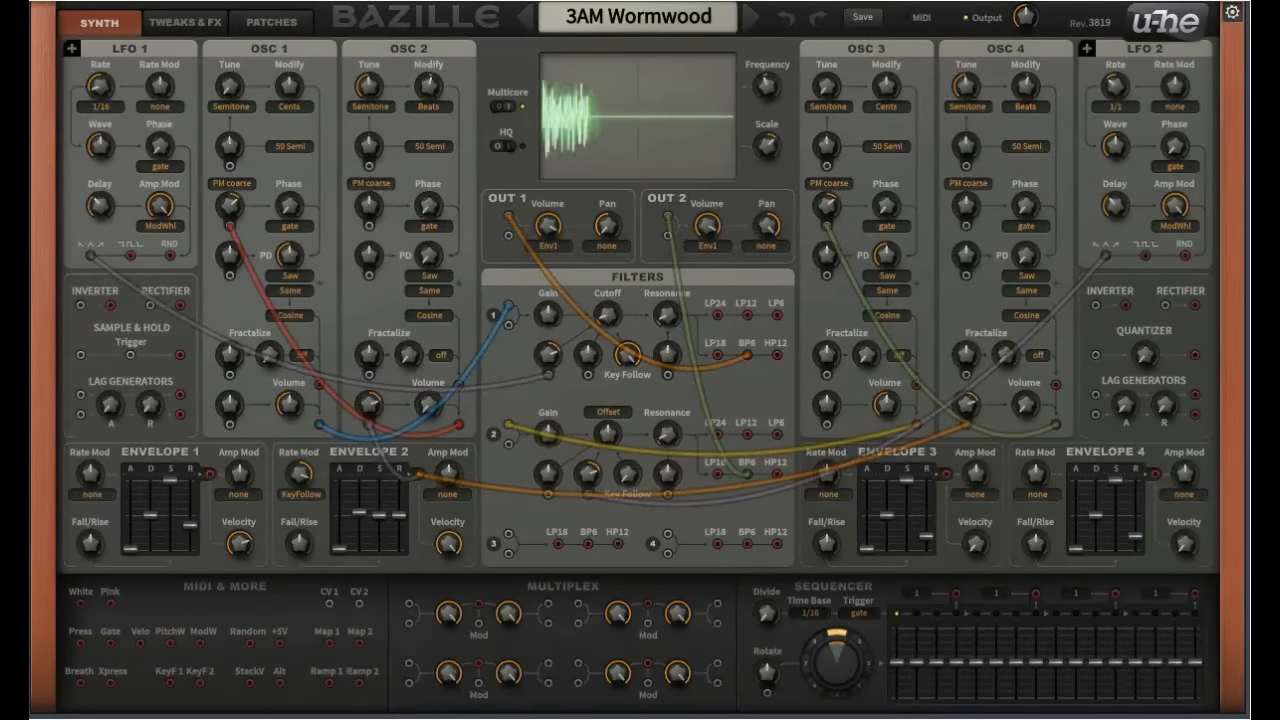
Compare 3AM Wormwood with the voice settings Drift and Soft Attack switched on and off, leaving both off
left_click(188, 21)
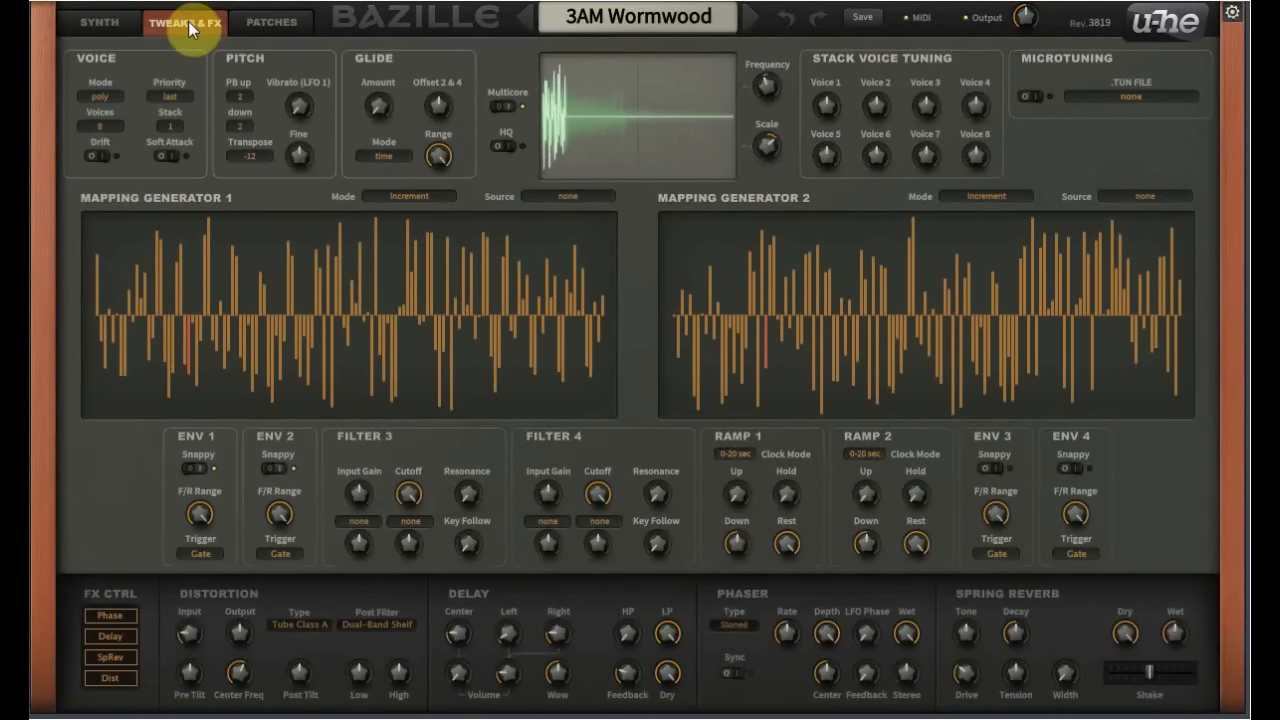
left_click(98, 157)
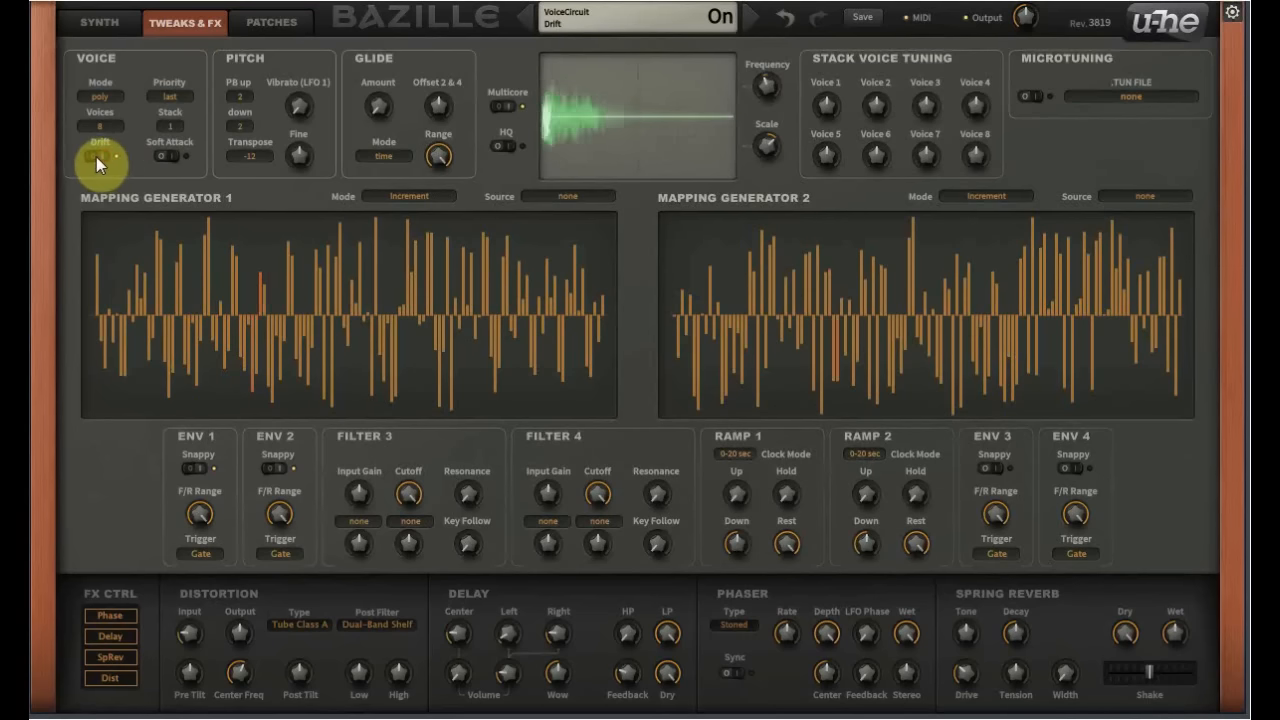
left_click(165, 158)
left_click(160, 158)
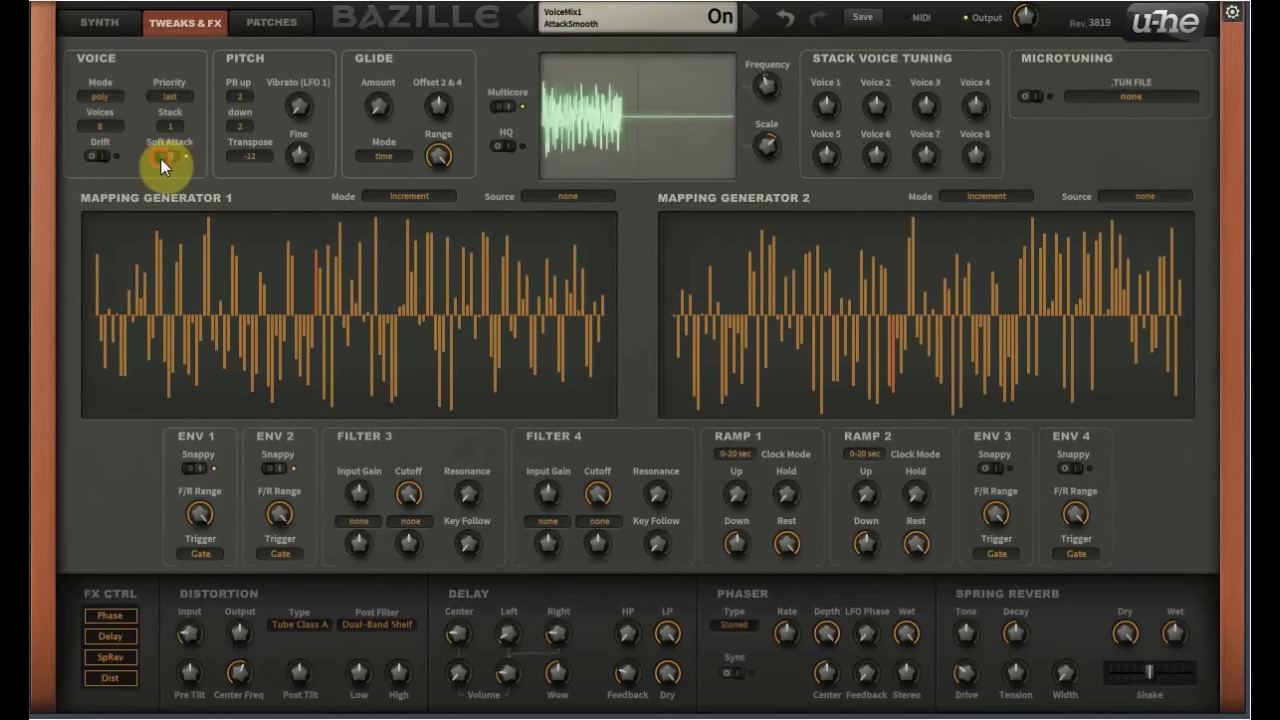
left_click(98, 158)
left_click(94, 158)
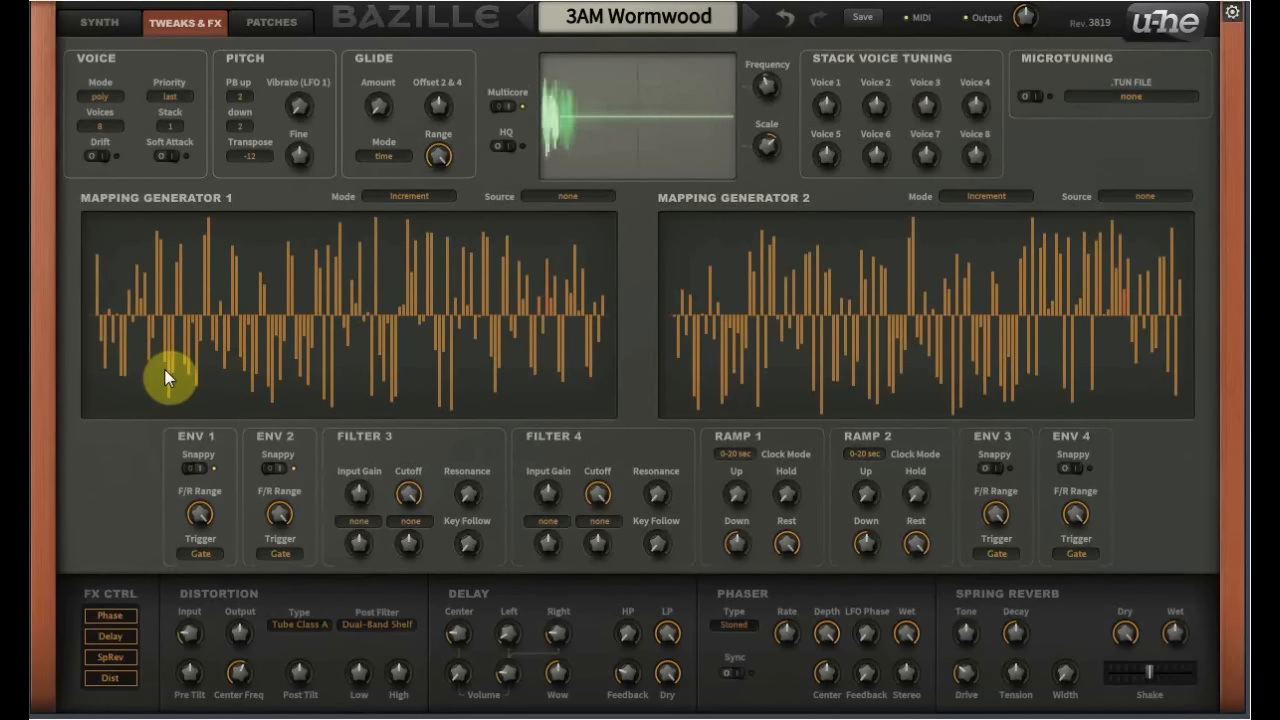
Compare the patch with Snappy mode on and off for envelopes 1 and 2
left_click(200, 470)
left_click(269, 470)
left_click(269, 470)
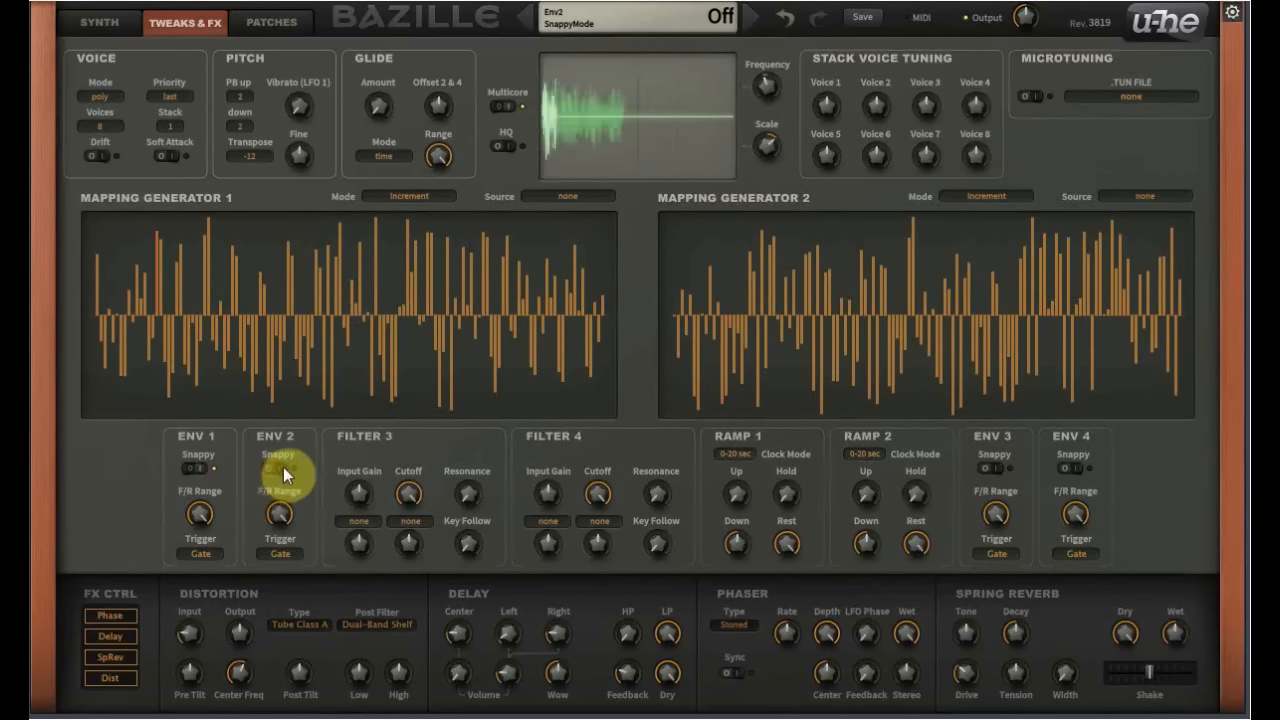
left_click(268, 469)
left_click(276, 470)
left_click(282, 470)
left_click(189, 472)
left_click(201, 471)
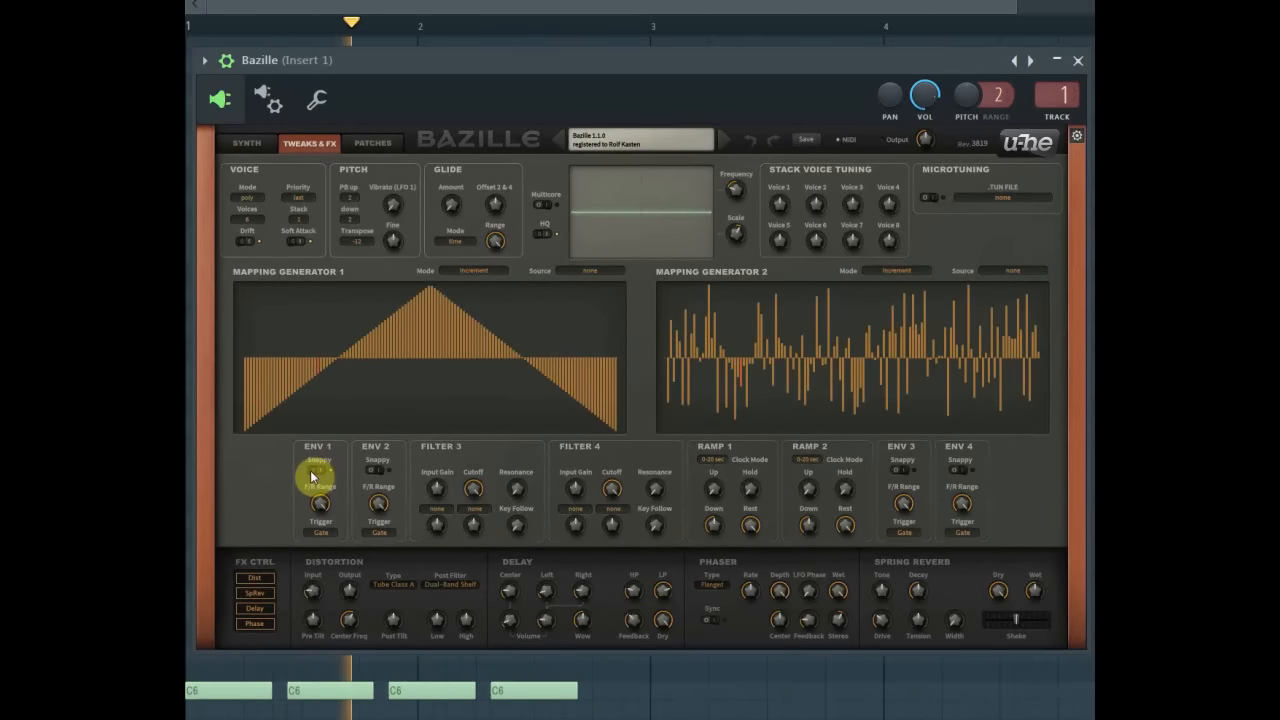
Toggle envelope 1's Snappy mode off and on while the repeated C6 notes play
left_click(312, 473)
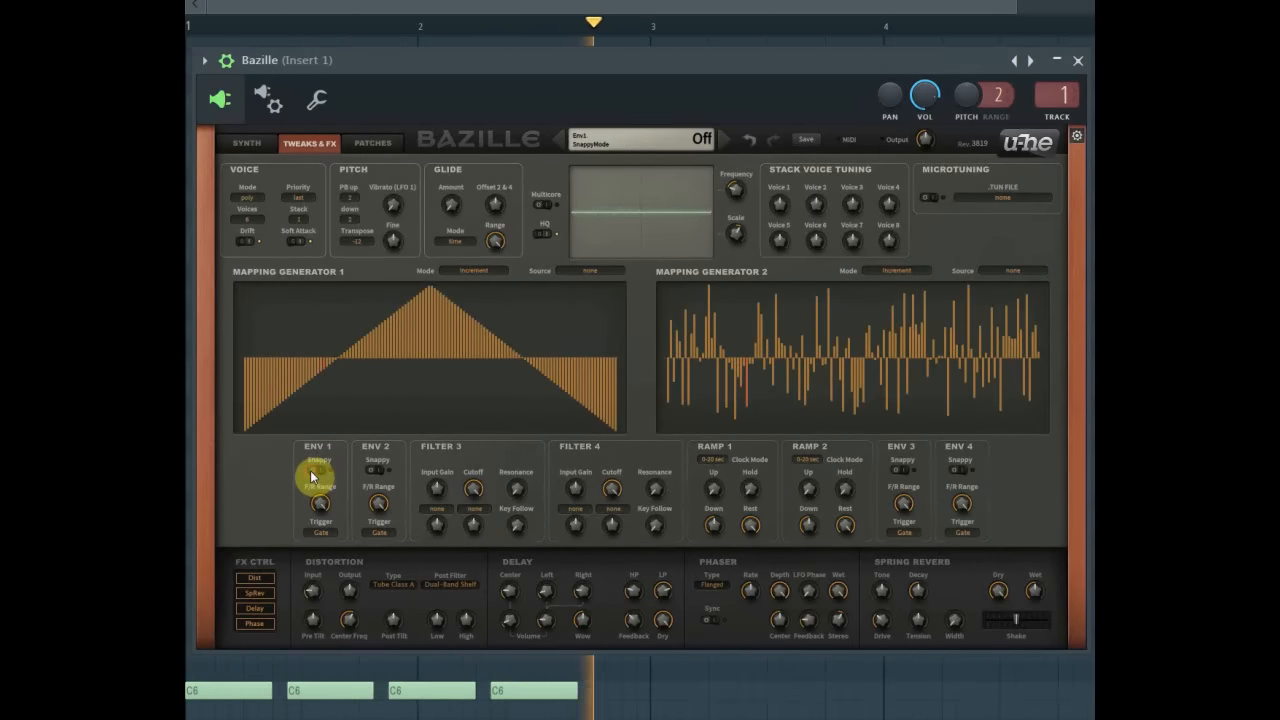
left_click(320, 473)
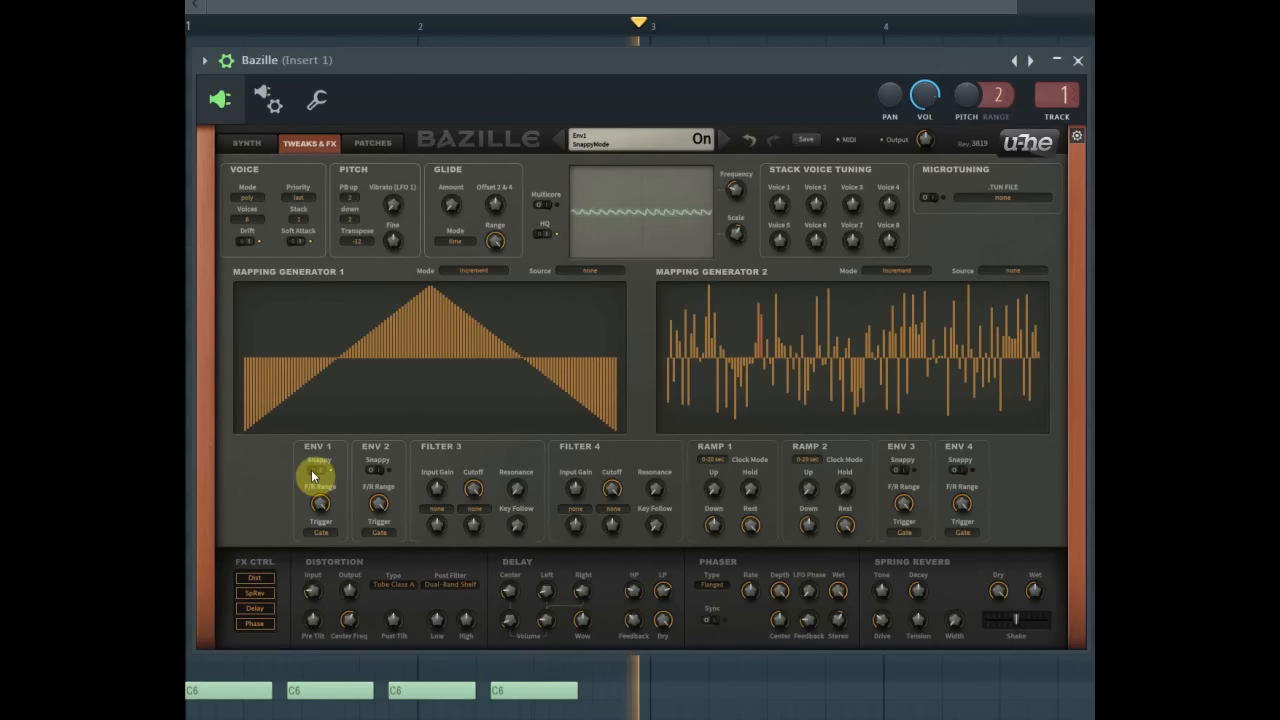
left_click(312, 473)
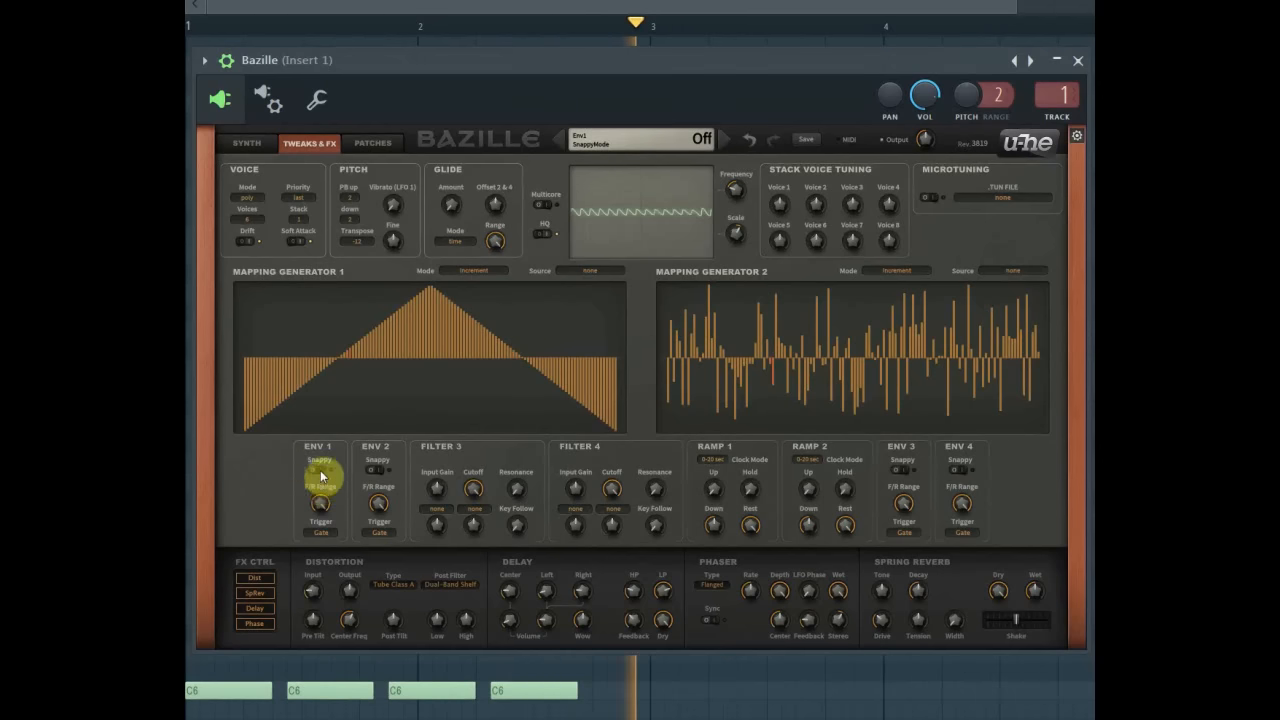
left_click(322, 475)
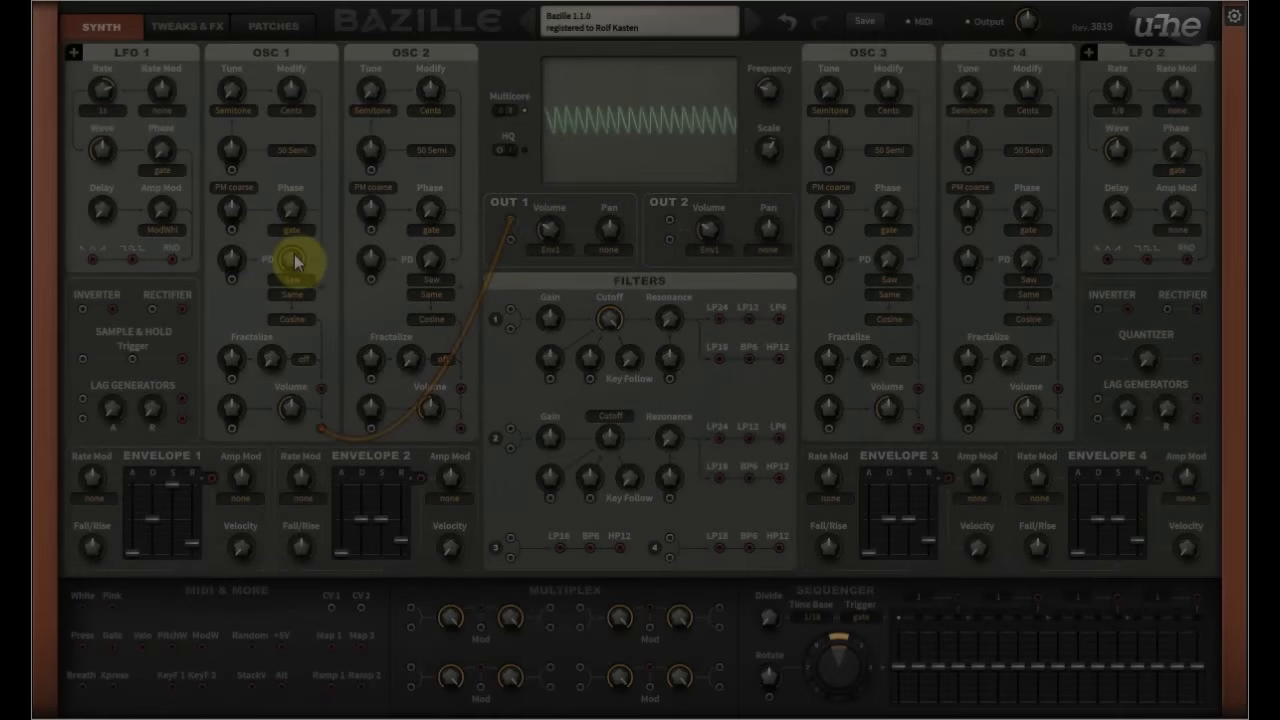
Turn oscillator 1's PD amount down from full
left_click(294, 260)
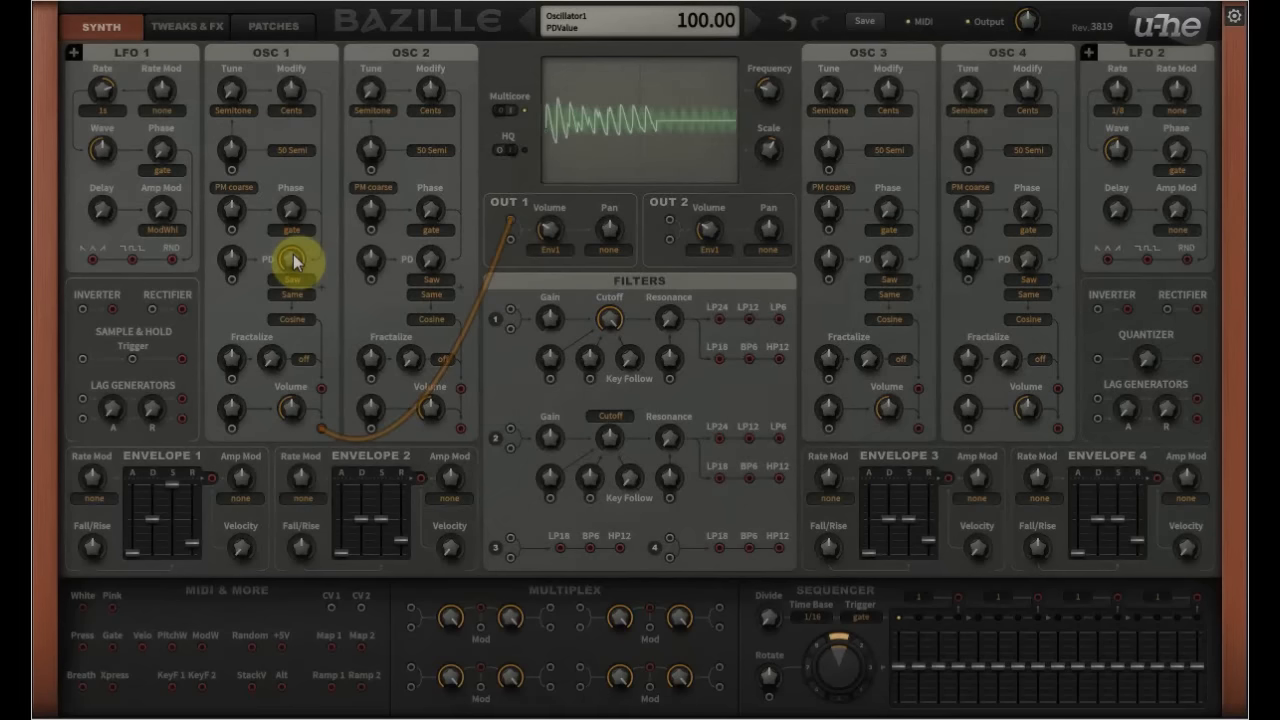
left_click_drag(294, 260, 282, 353)
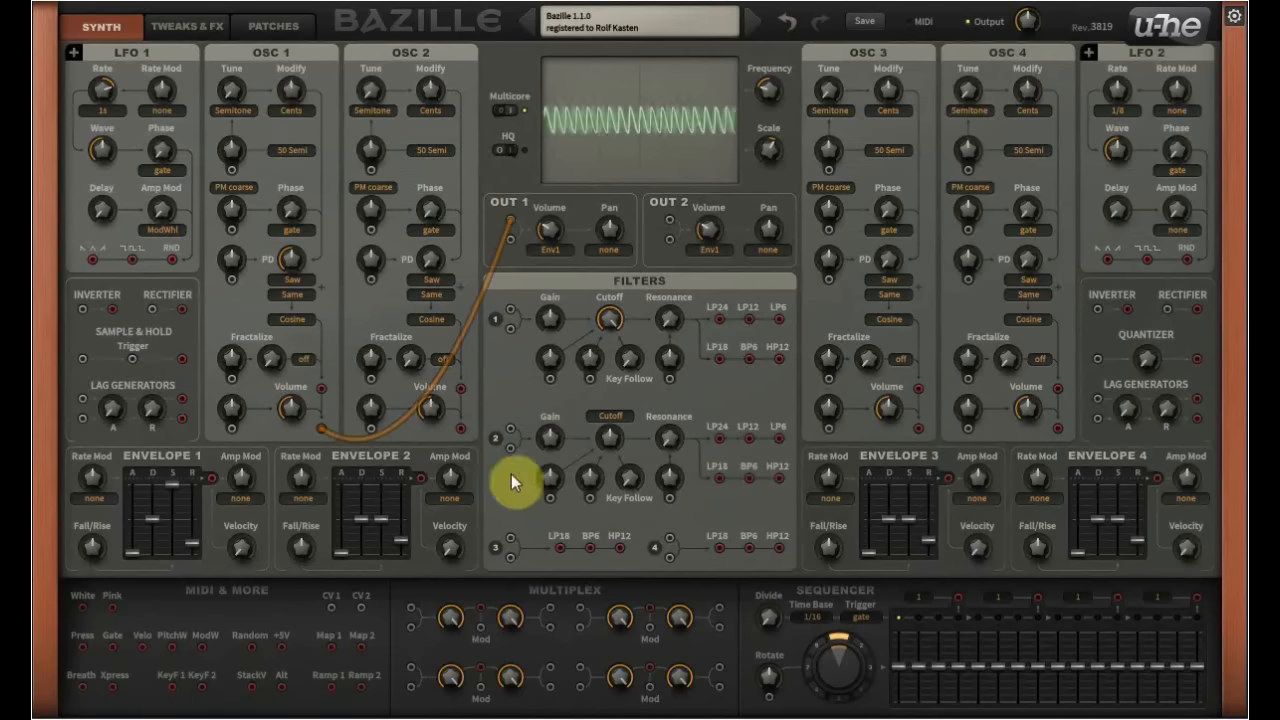
Patch oscillator 2's output into oscillator 1's PM input and set the PM depth to 34
left_click_drag(281, 291, 233, 232)
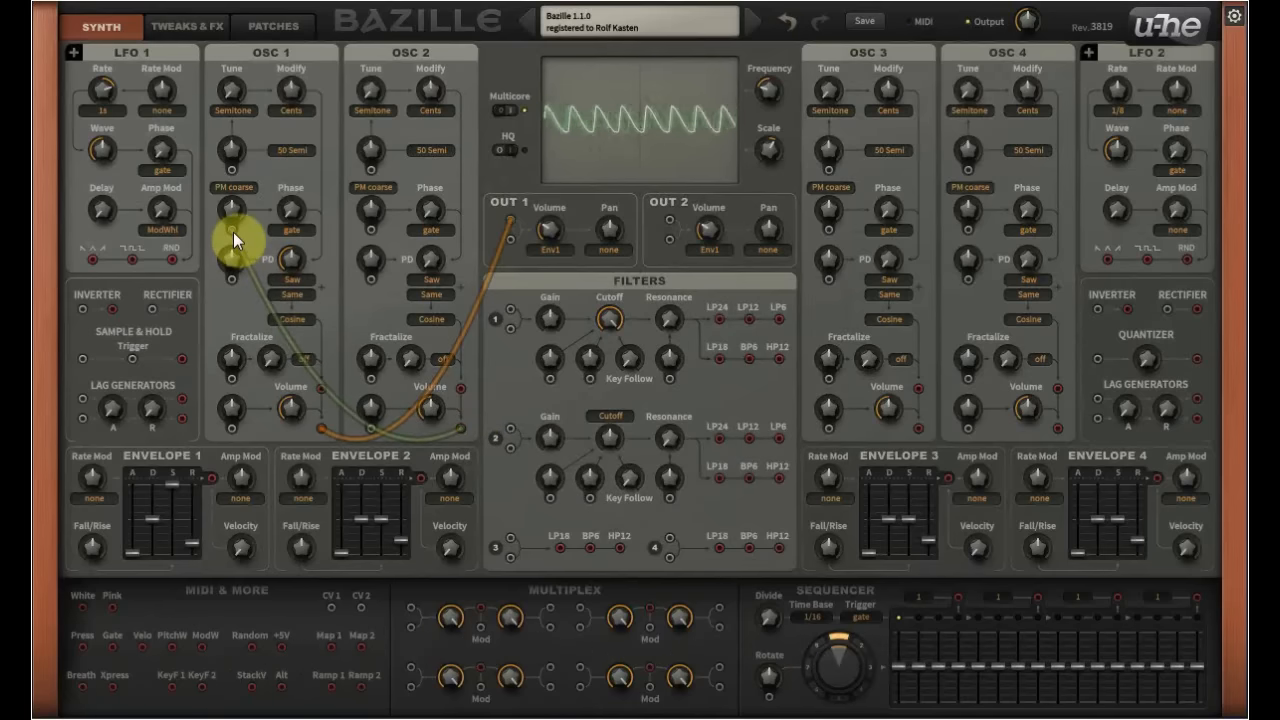
left_click_drag(236, 202, 232, 190)
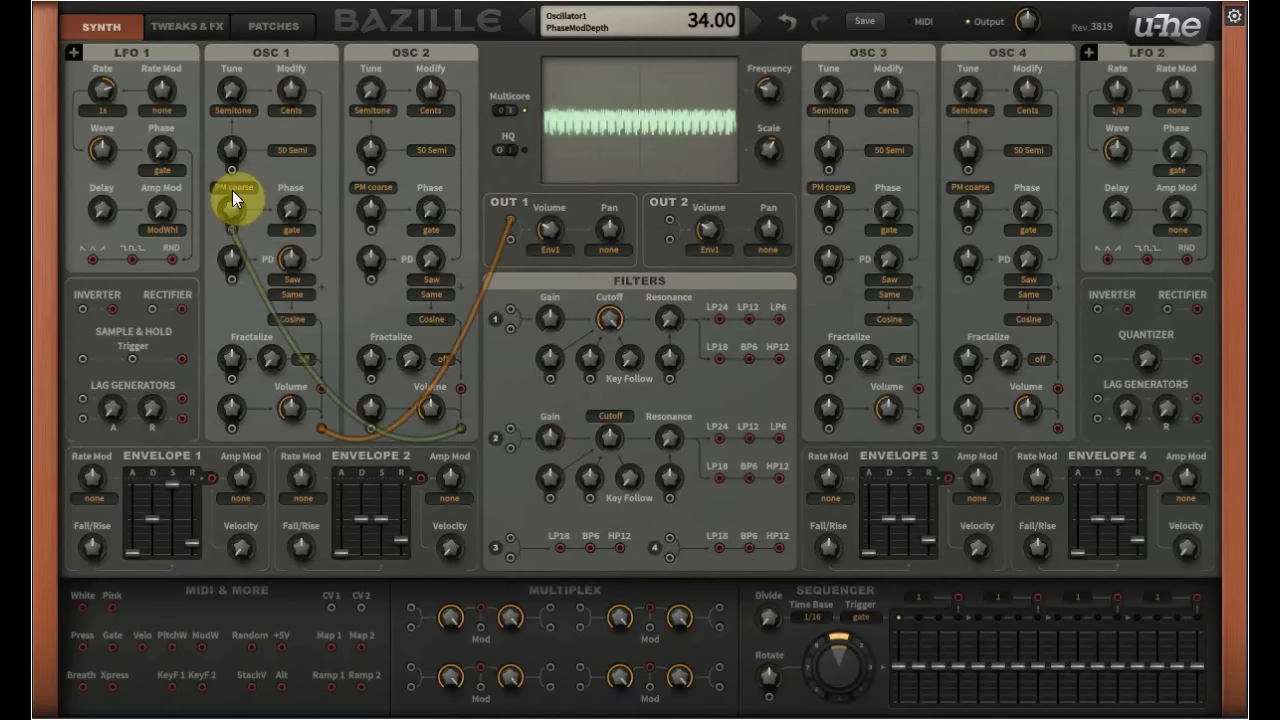
Raise oscillator 2's tune and detune it slightly with a Modify amount of 2 in Cents mode
mouse_move(823, 95)
left_mouse_down()
mouse_move(823, 65)
mouse_move(827, 110)
left_mouse_up()
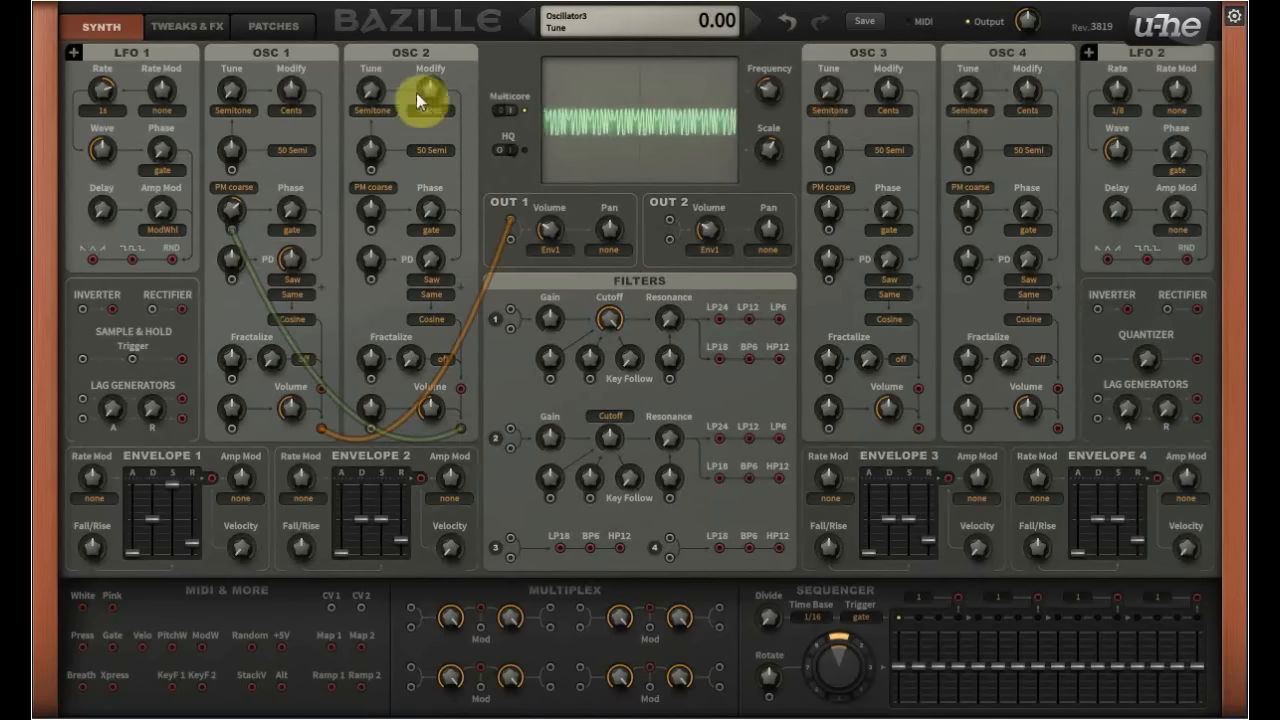
left_click_drag(378, 98, 380, 34)
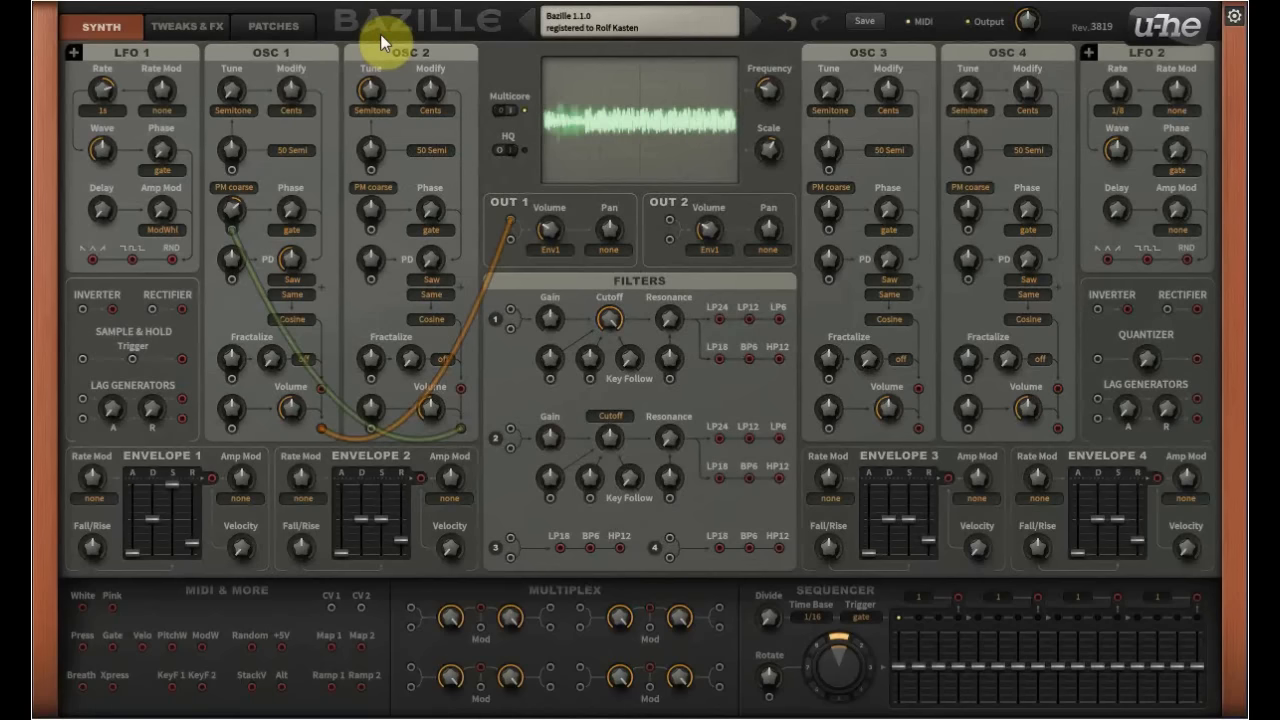
left_click(434, 86)
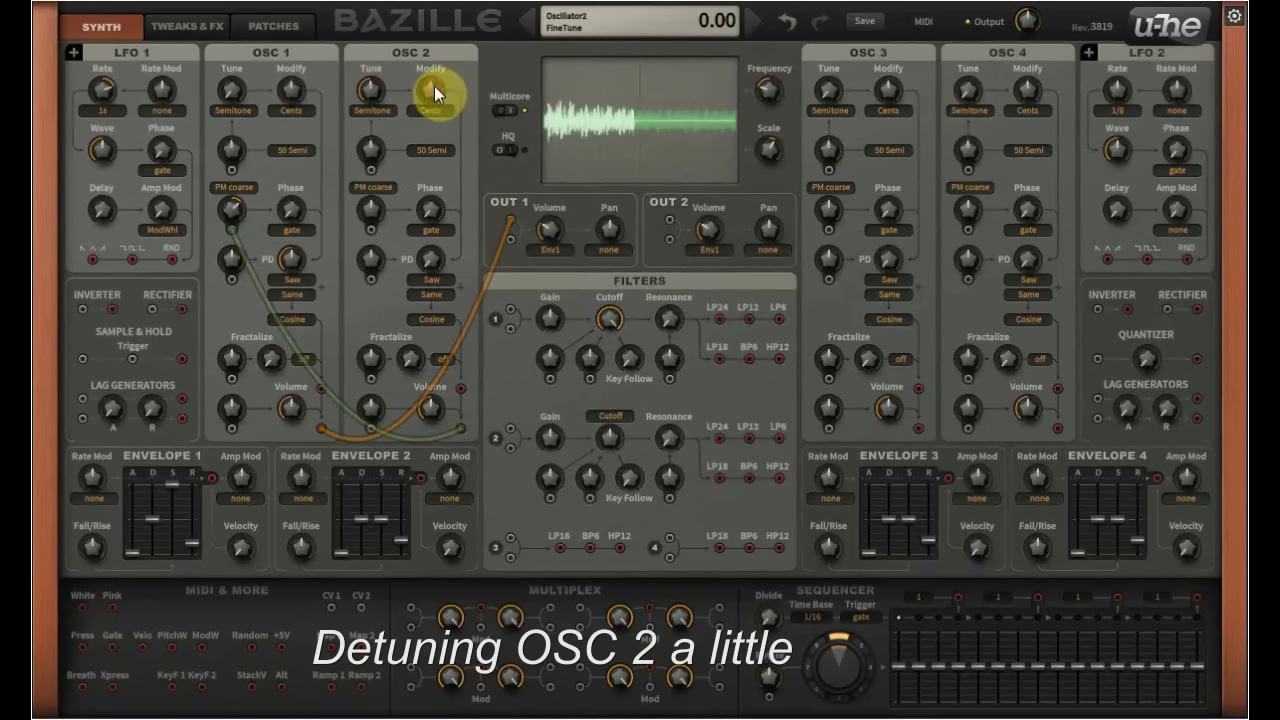
scroll(434, 85, "up", 3)
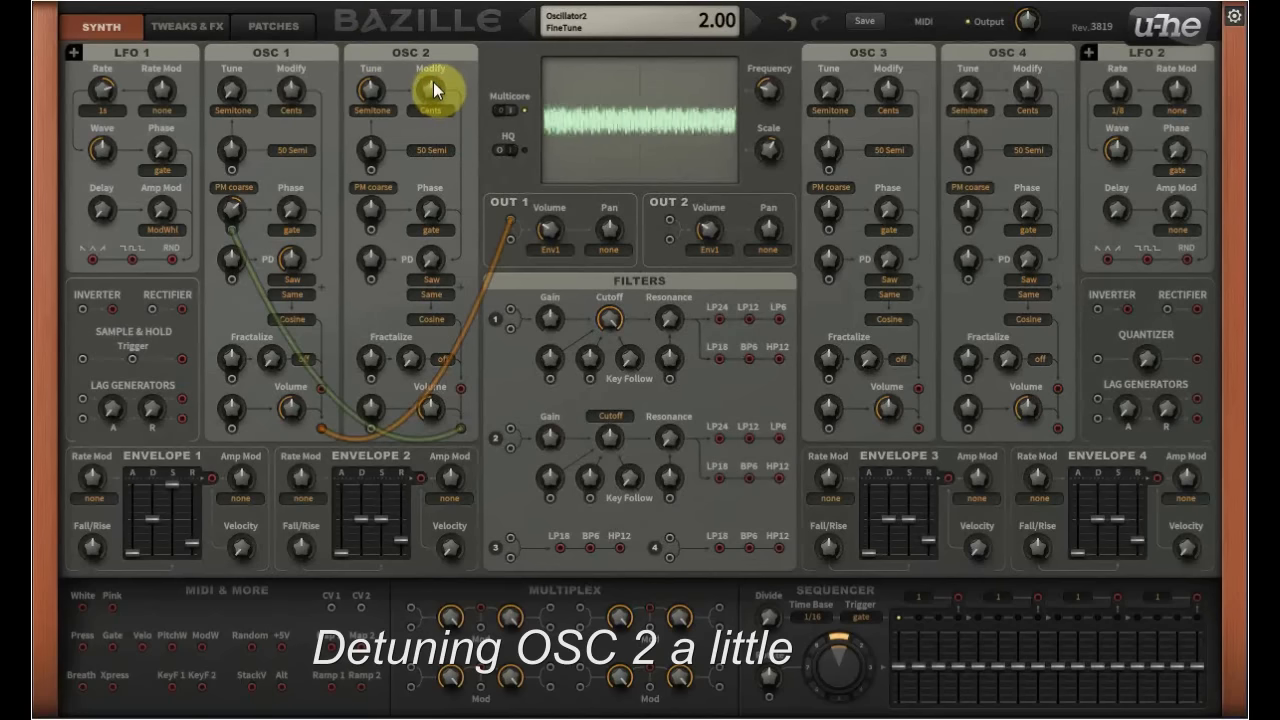
Set oscillator 2's Modify amount to 5 and switch its mode to Beats
scroll(433, 80, "up", 2)
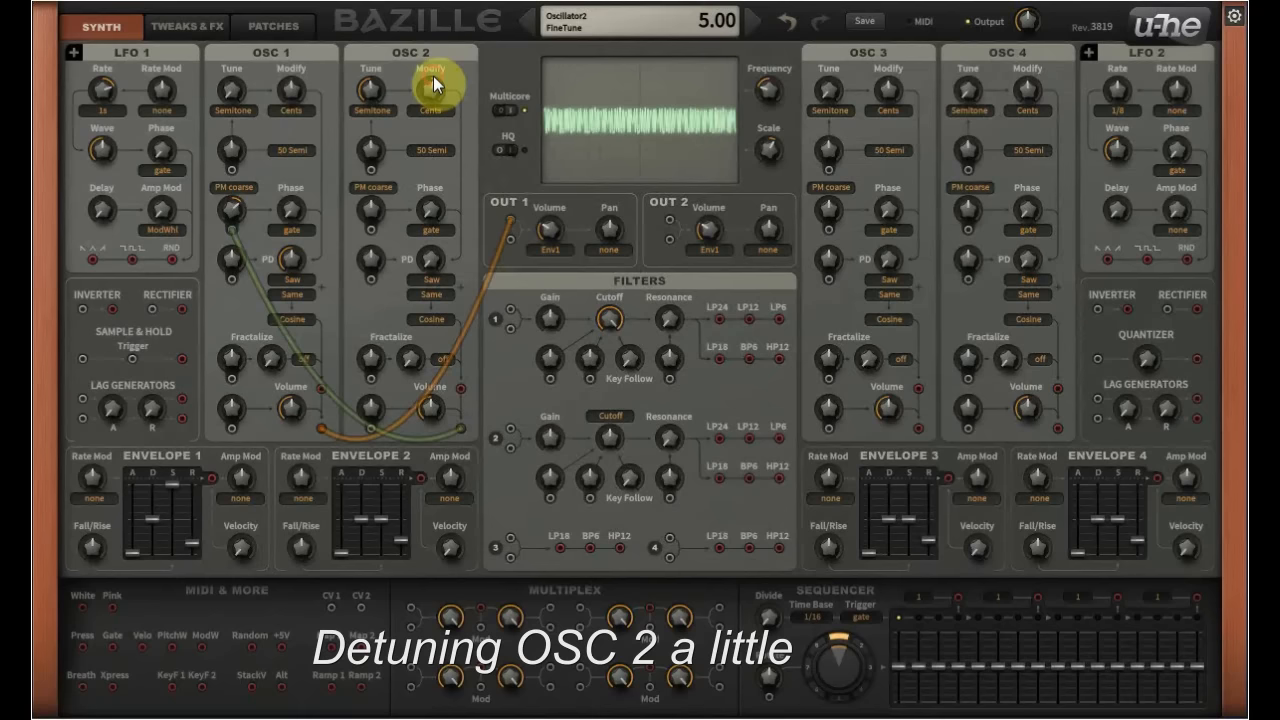
left_click(436, 108)
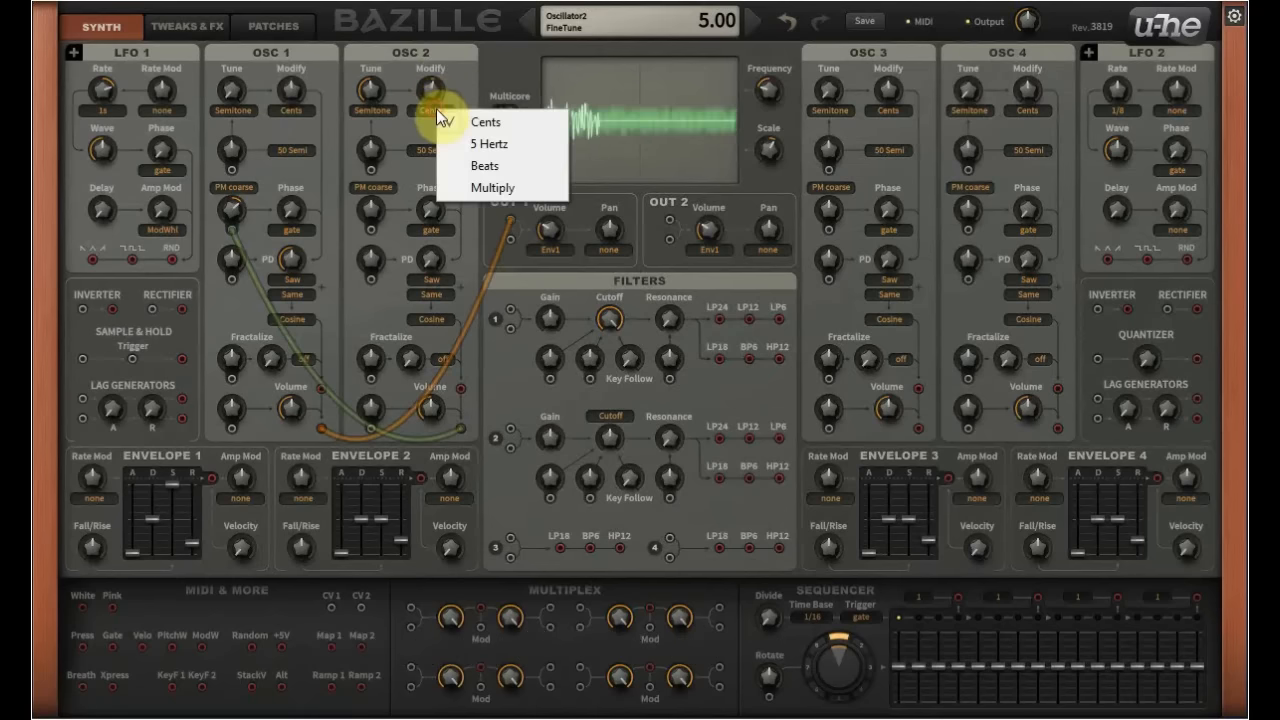
left_click(479, 164)
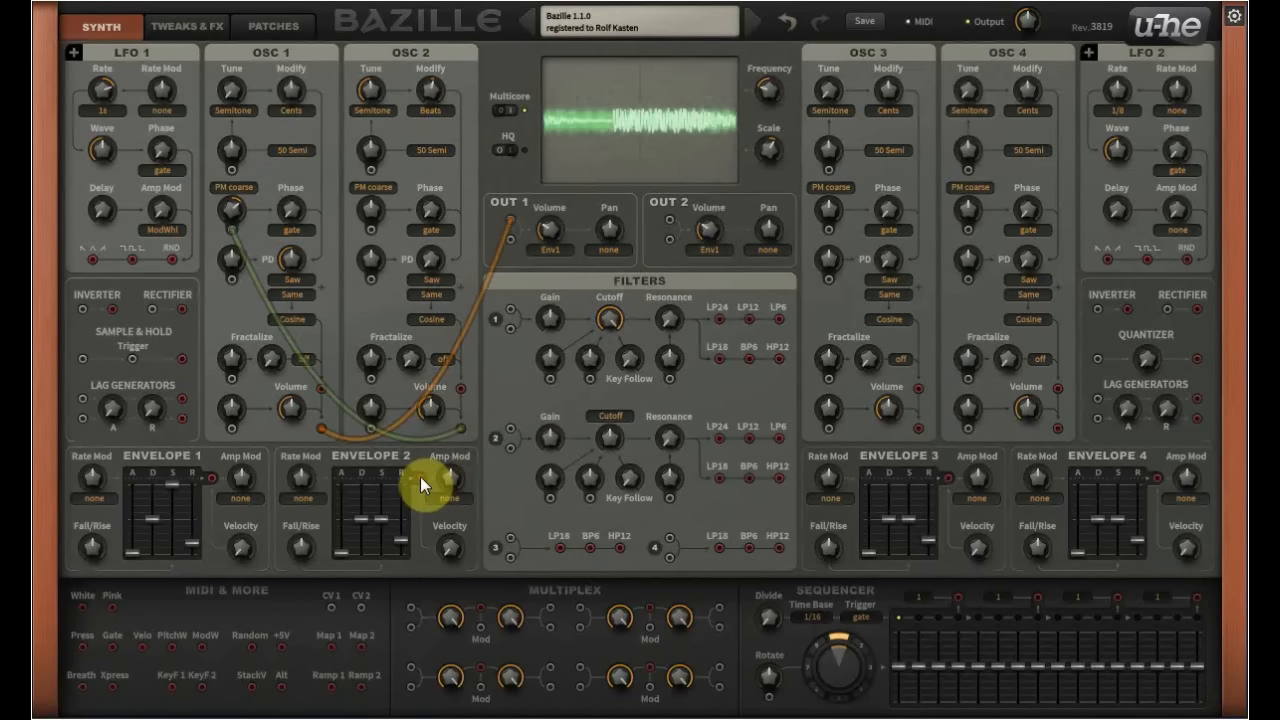
Patch envelope 2 into oscillator 2's volume modulation, set the base volume to 0 and the modulation depth to 50
left_click_drag(420, 476, 371, 430)
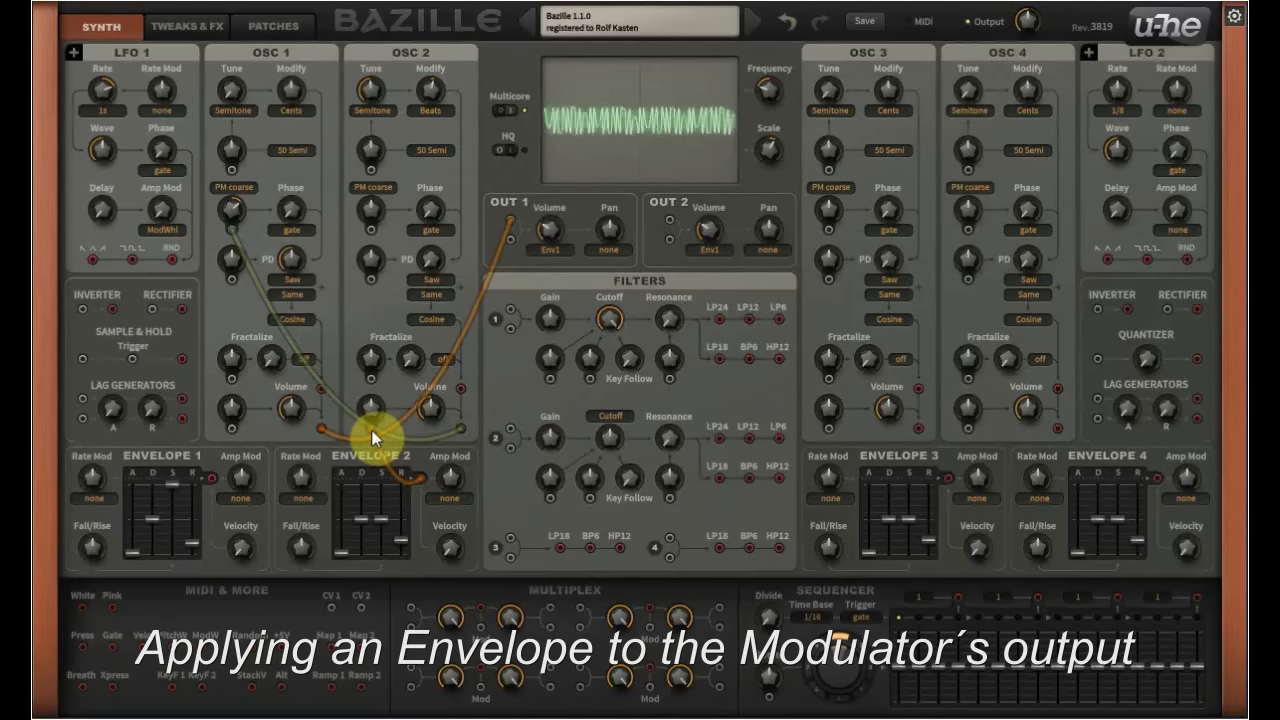
left_click_drag(421, 424, 434, 519)
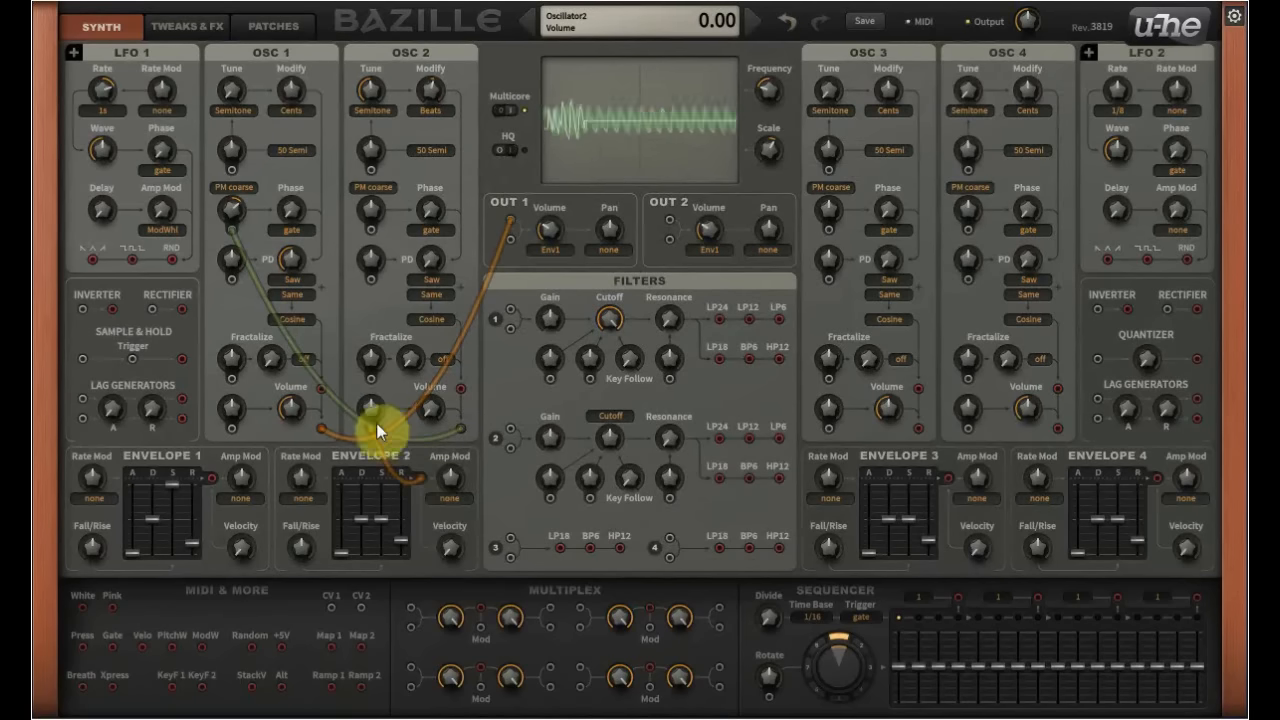
left_click_drag(372, 411, 370, 394)
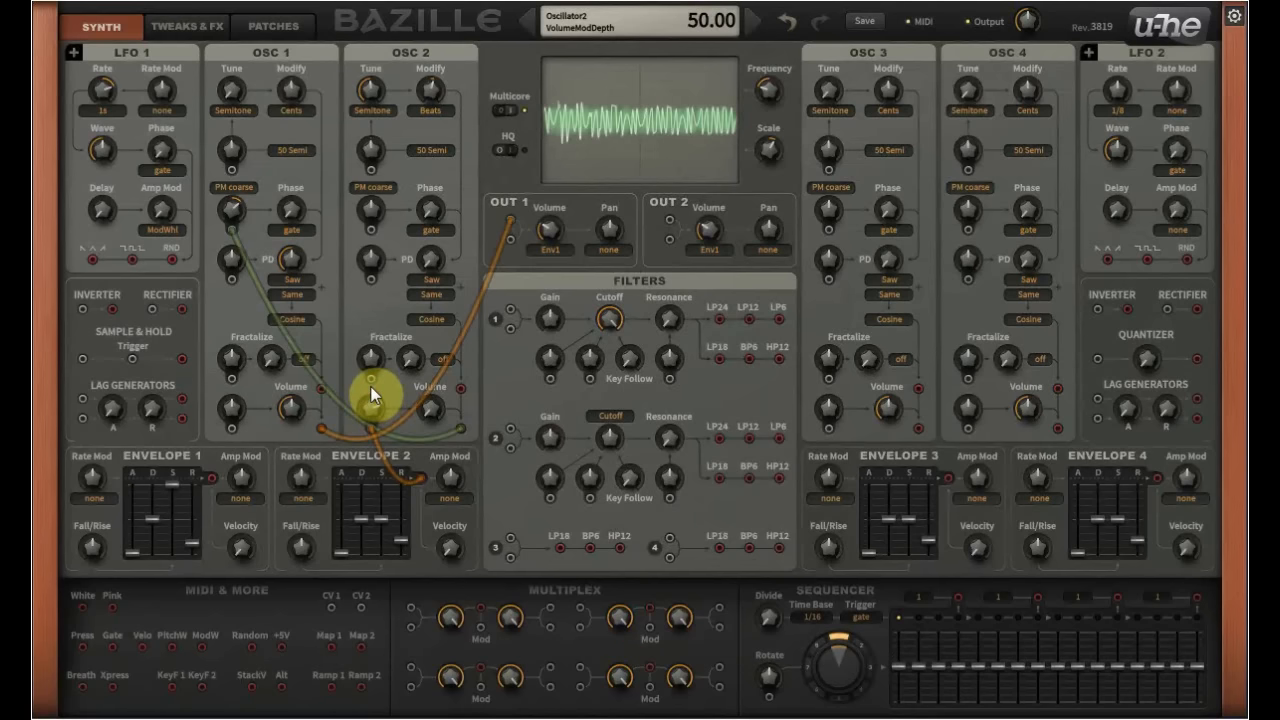
left_click_drag(372, 395, 371, 394)
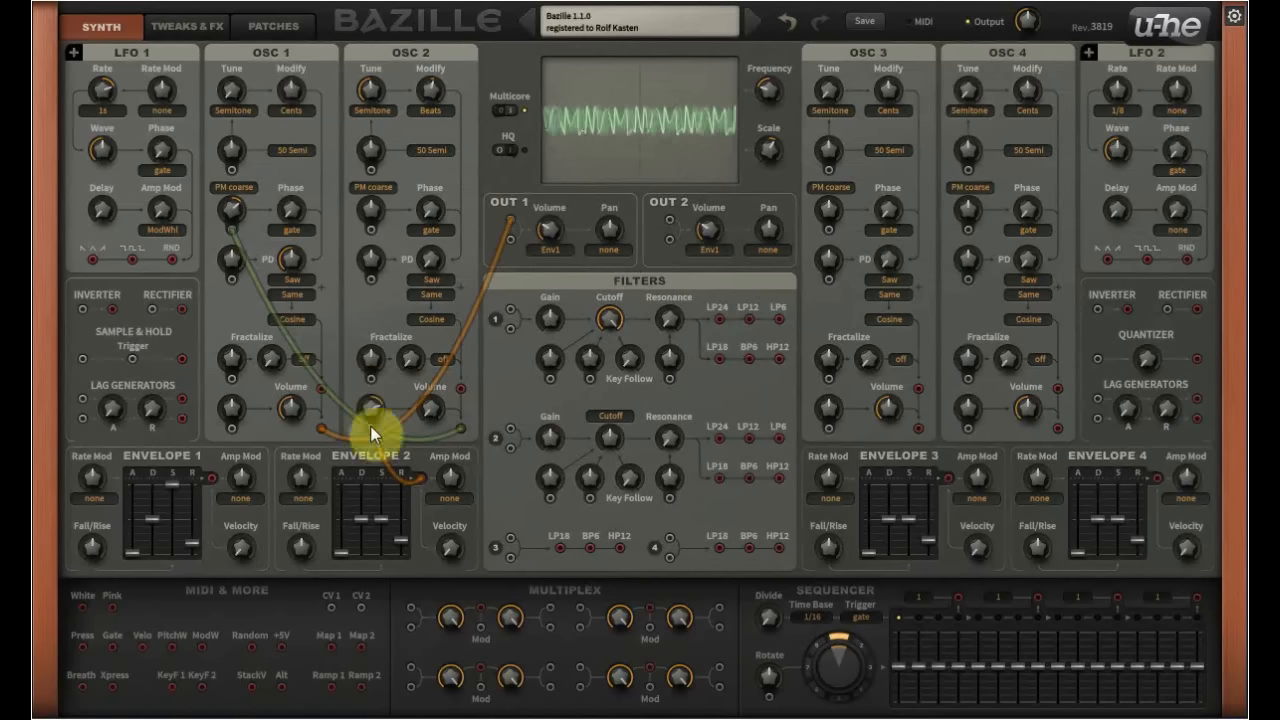
Set envelope 2's decay to 54, lengthen its release and turn its velocity response up to maximum
left_click(360, 518)
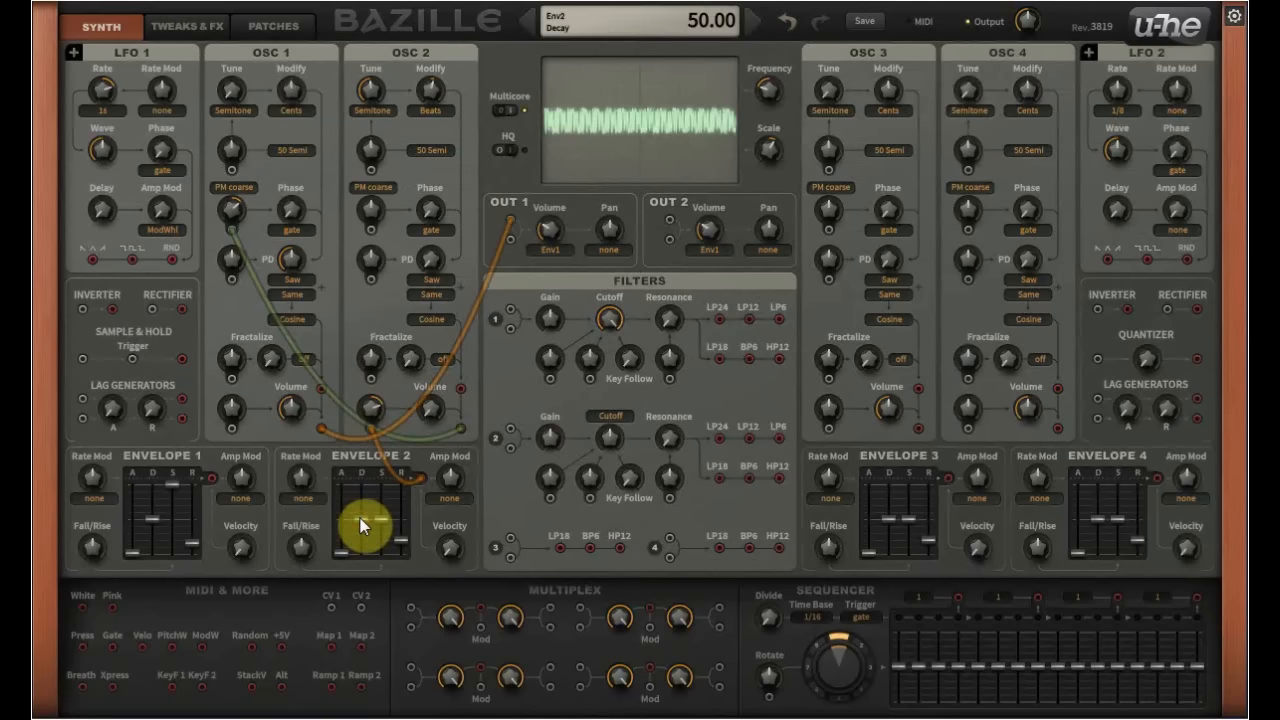
left_click_drag(360, 518, 360, 514)
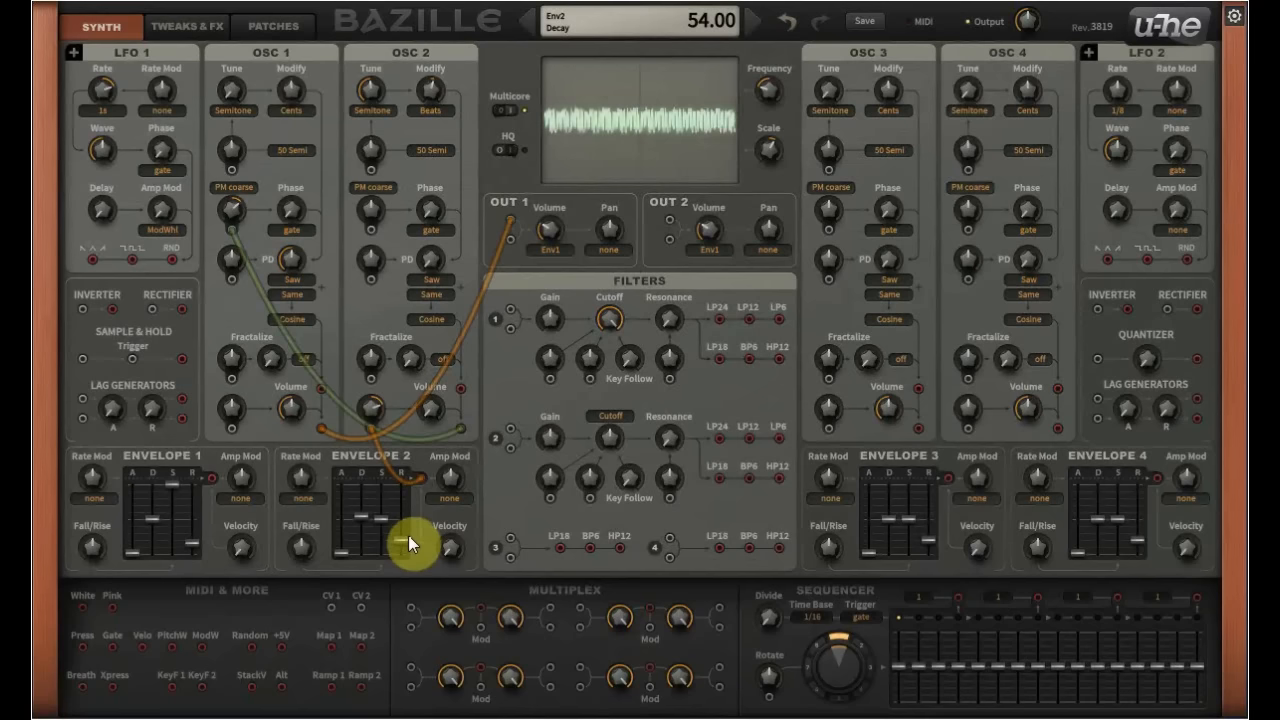
left_click_drag(401, 539, 399, 509)
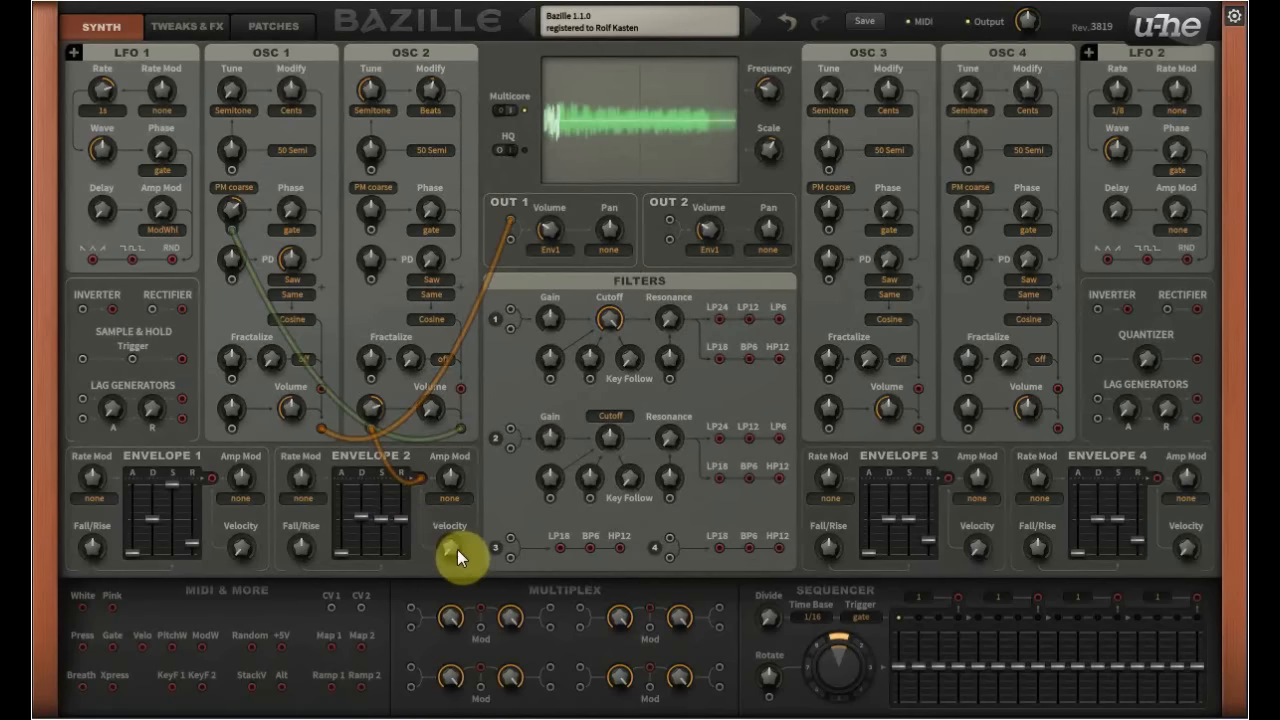
left_click_drag(447, 550, 477, 330)
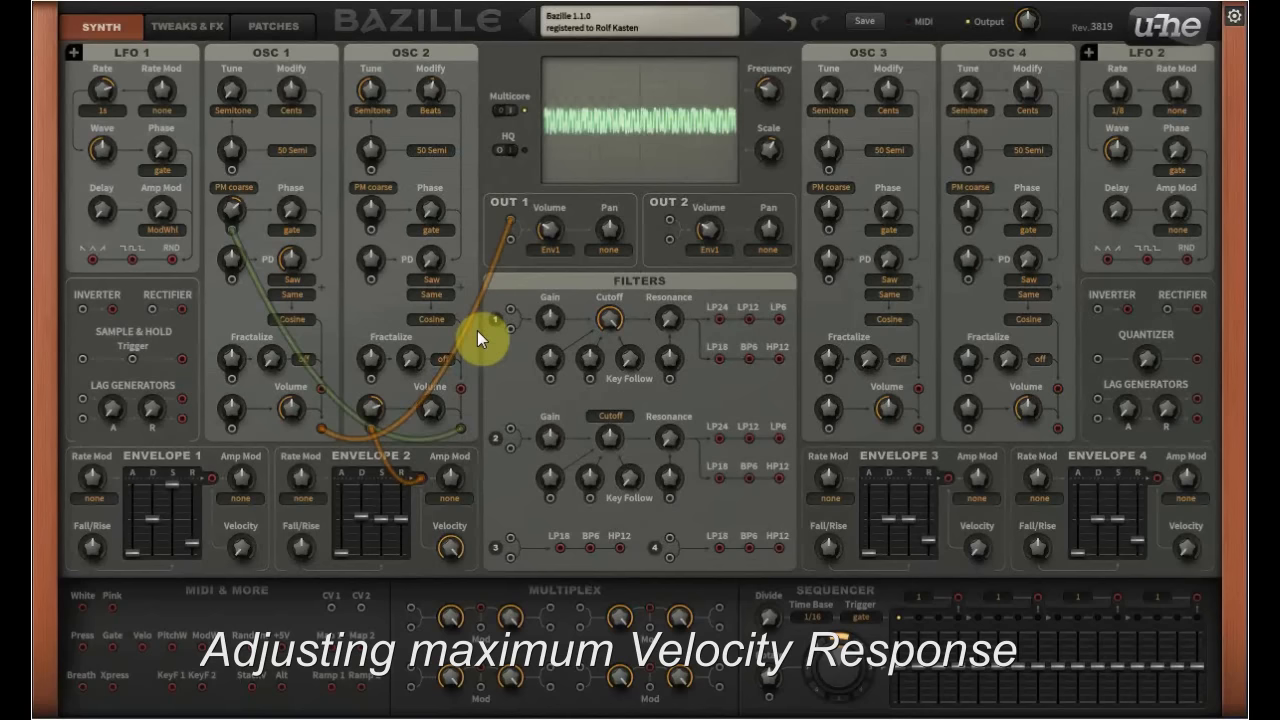
Choose KeyFollow as envelope 2's rate modulation source and turn up its amount
left_click(302, 478)
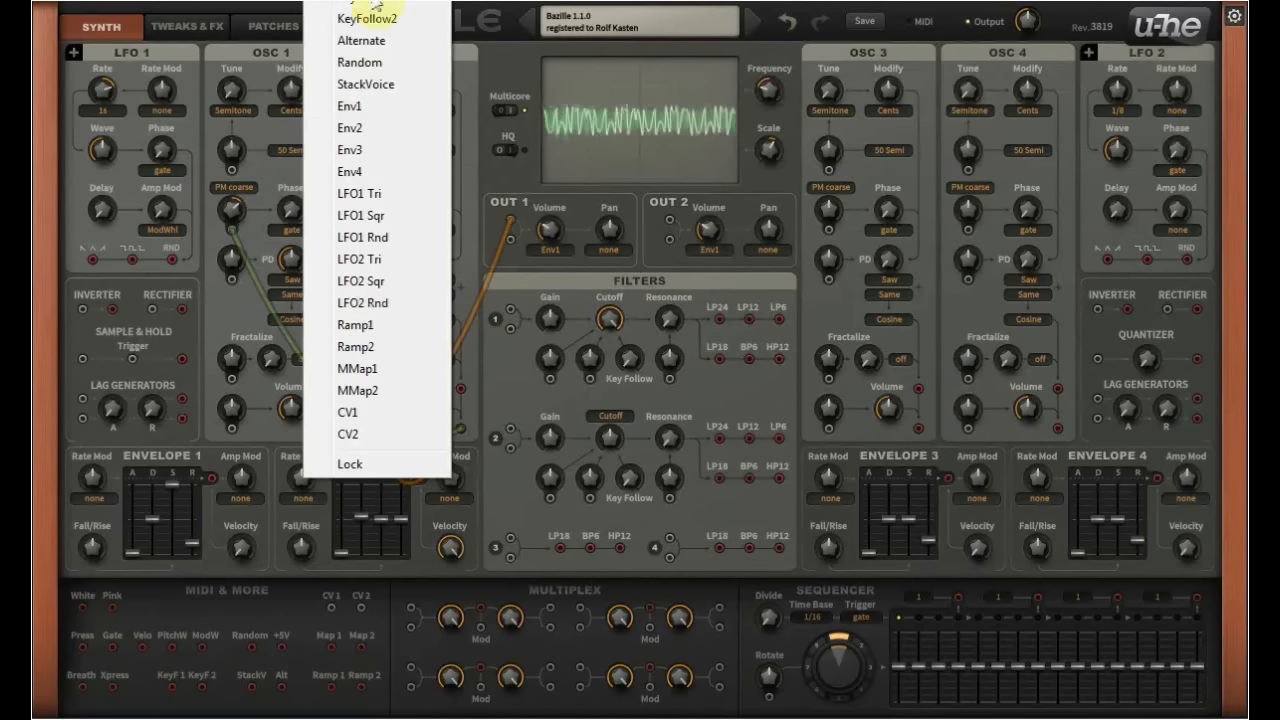
left_click(360, 12)
left_click_drag(304, 475, 291, 435)
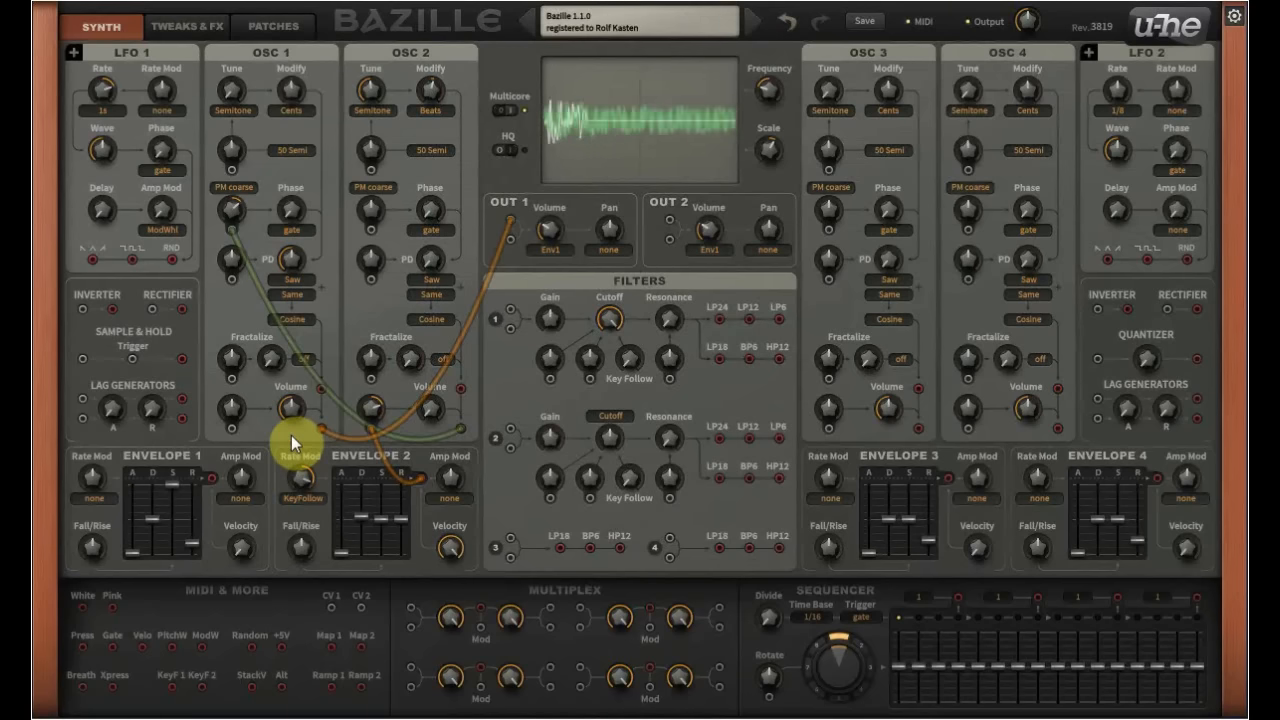
Lengthen envelope 1's release and increase its velocity response
left_click(188, 540)
left_click_drag(188, 538, 182, 518)
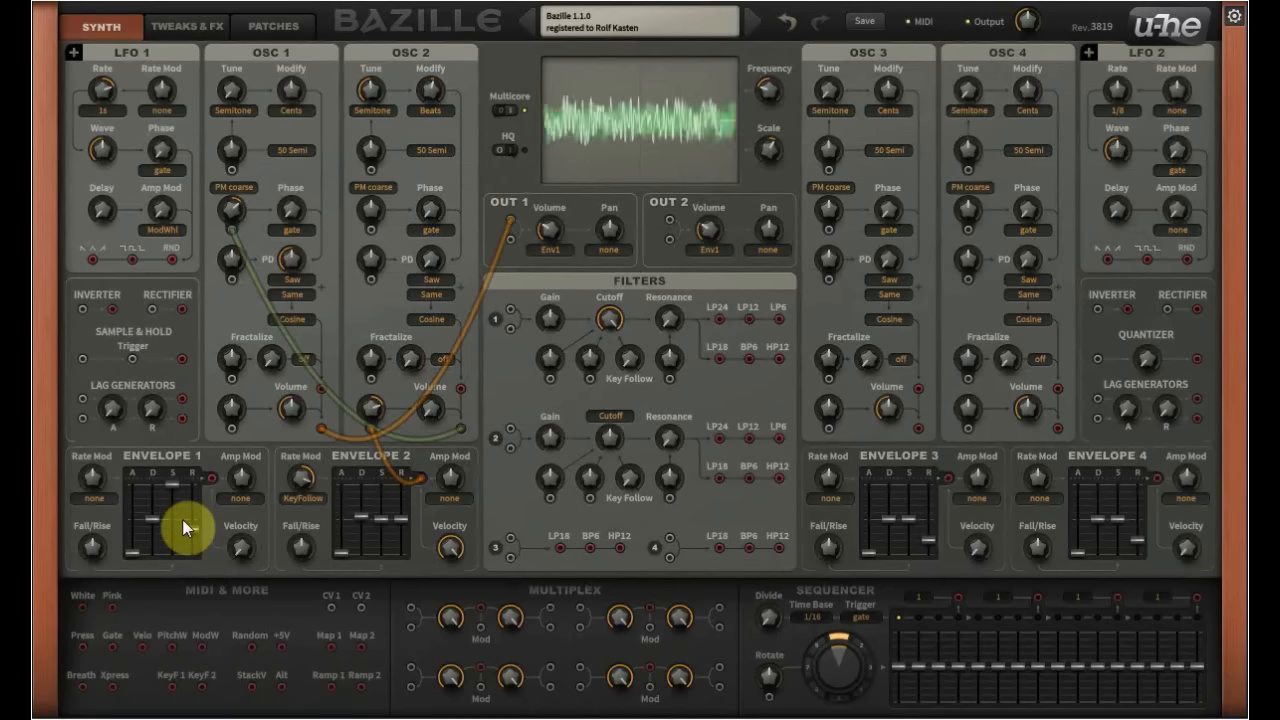
left_click_drag(235, 550, 237, 402)
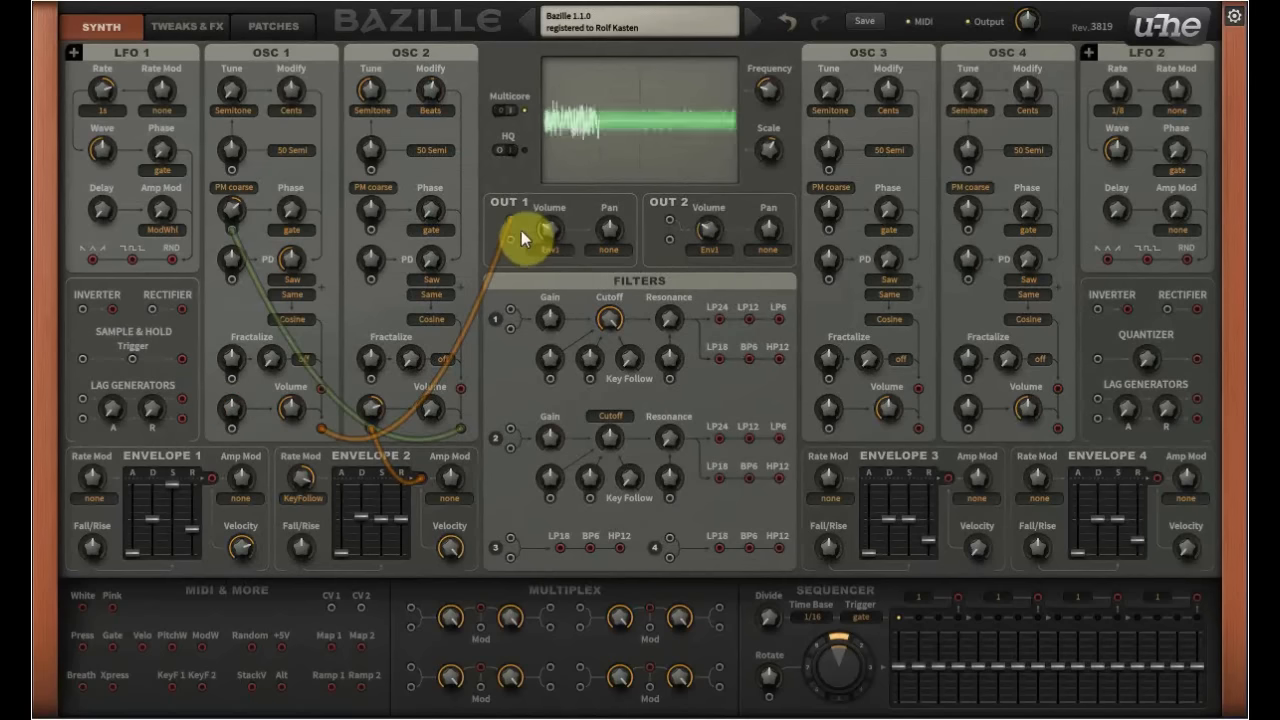
Route oscillator 1 through filter 1's BP6 output into Out 1 and set the filter's cutoff to 16
left_click_drag(511, 219, 505, 315)
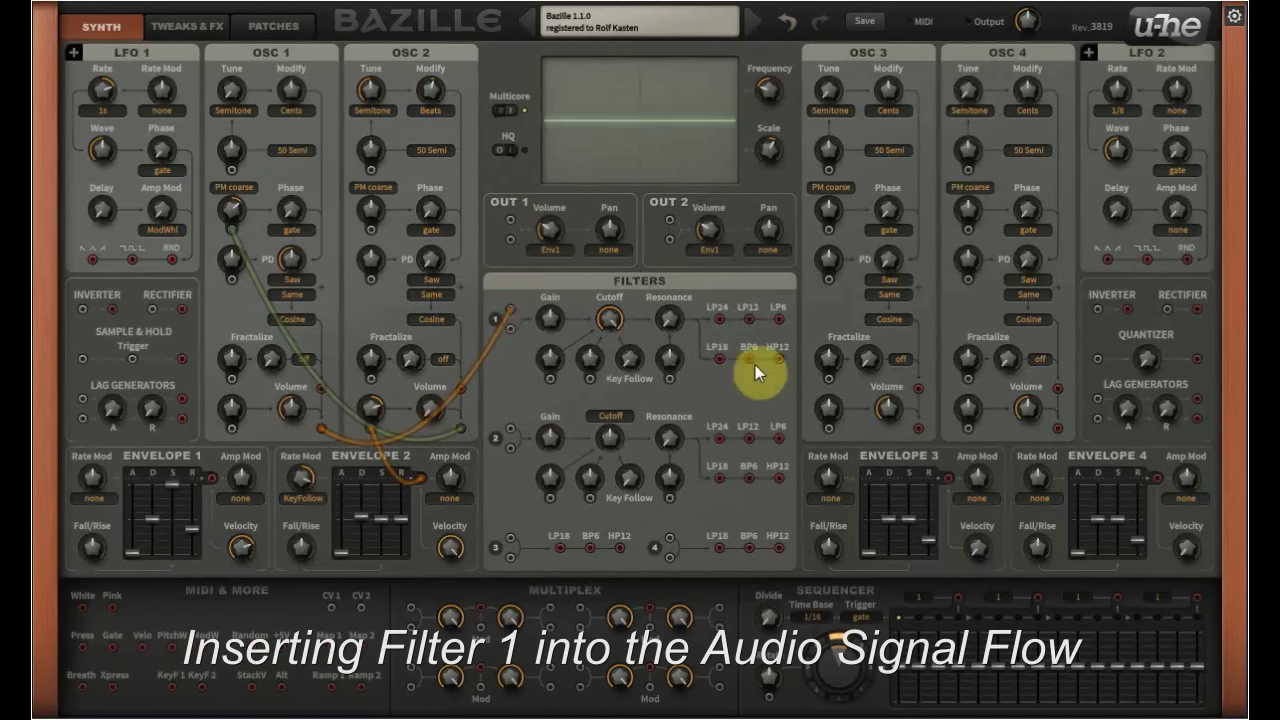
left_click_drag(751, 362, 516, 223)
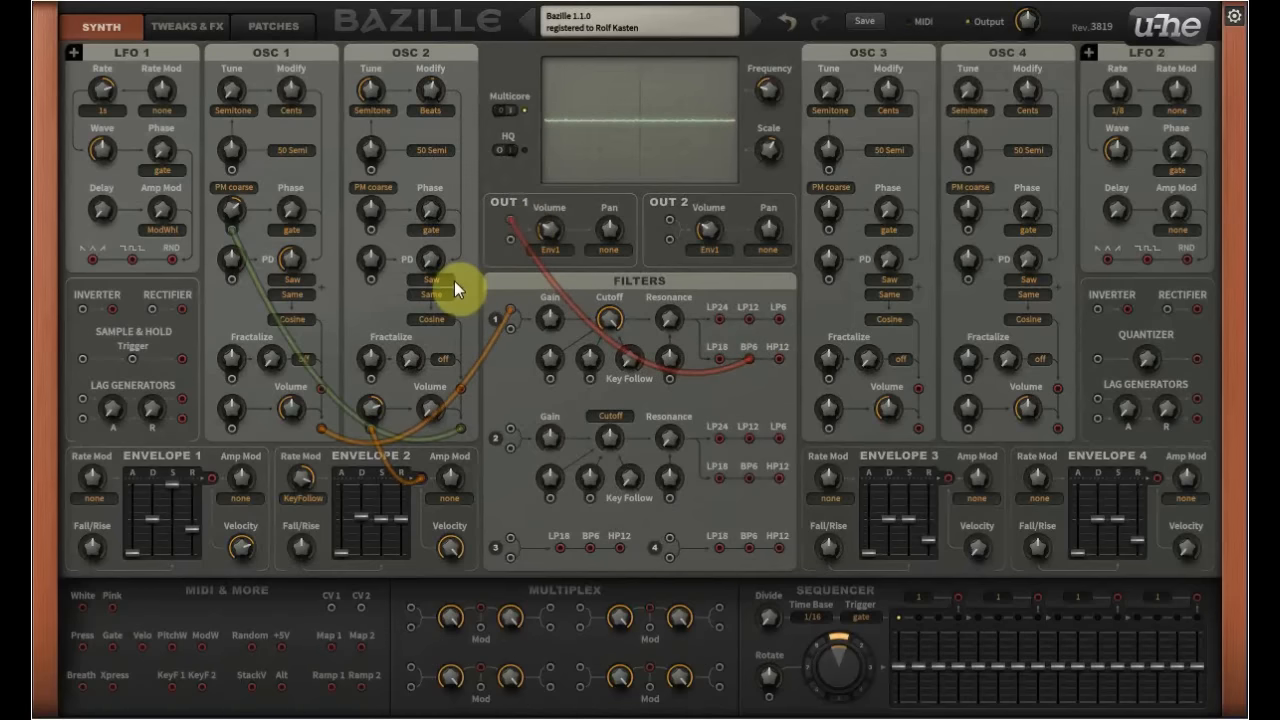
left_click_drag(608, 320, 600, 448)
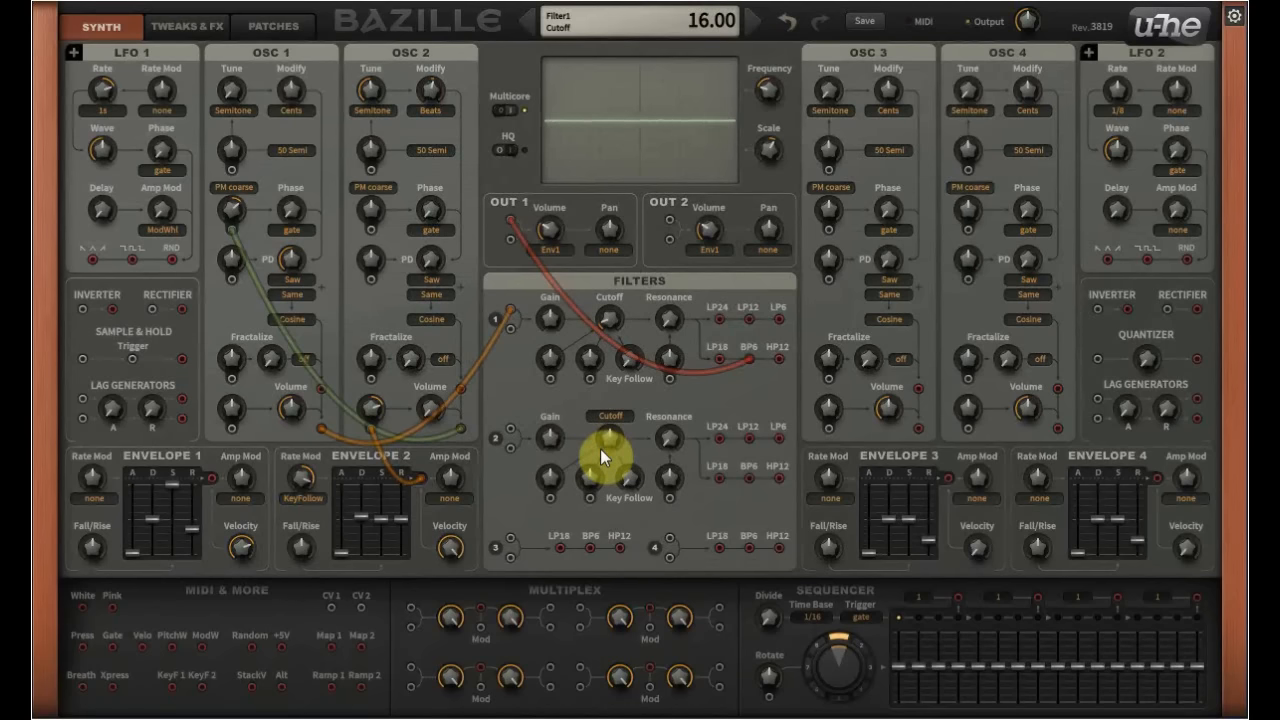
Set filter 1's Key Follow to 100 and raise its resonance slightly
left_click(637, 362)
left_click_drag(637, 362, 669, 145)
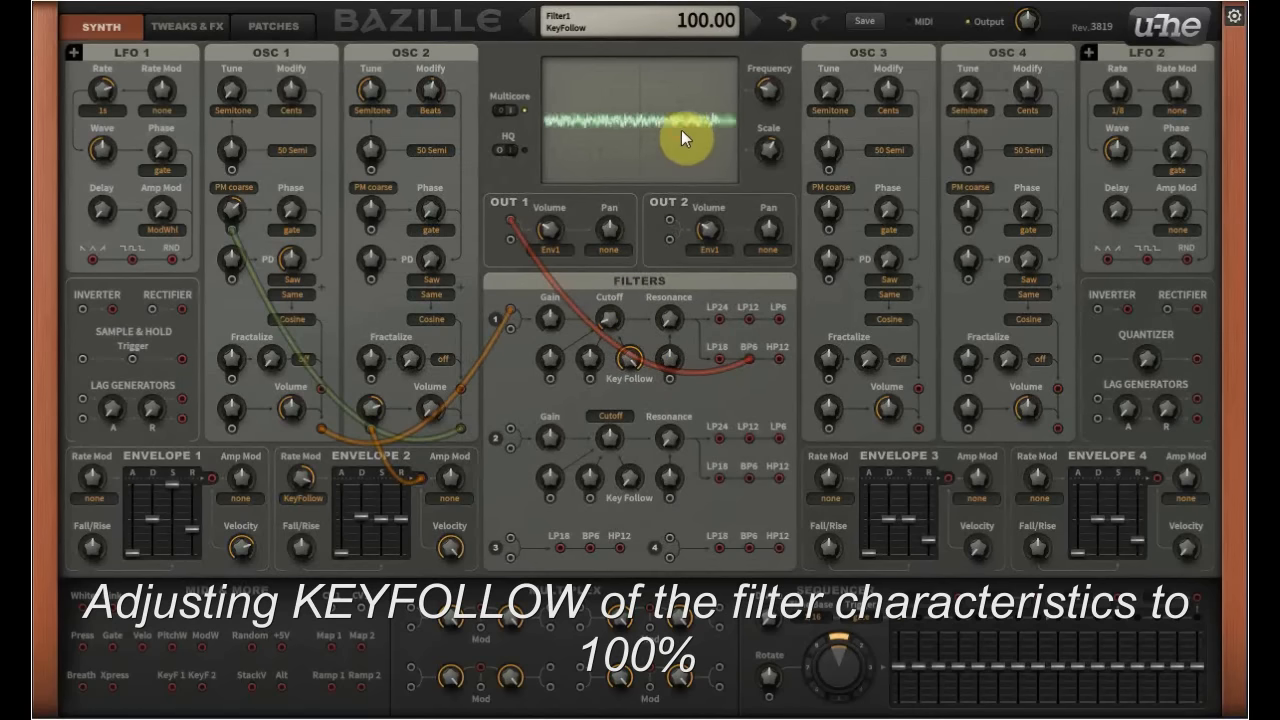
left_click_drag(669, 318, 670, 300)
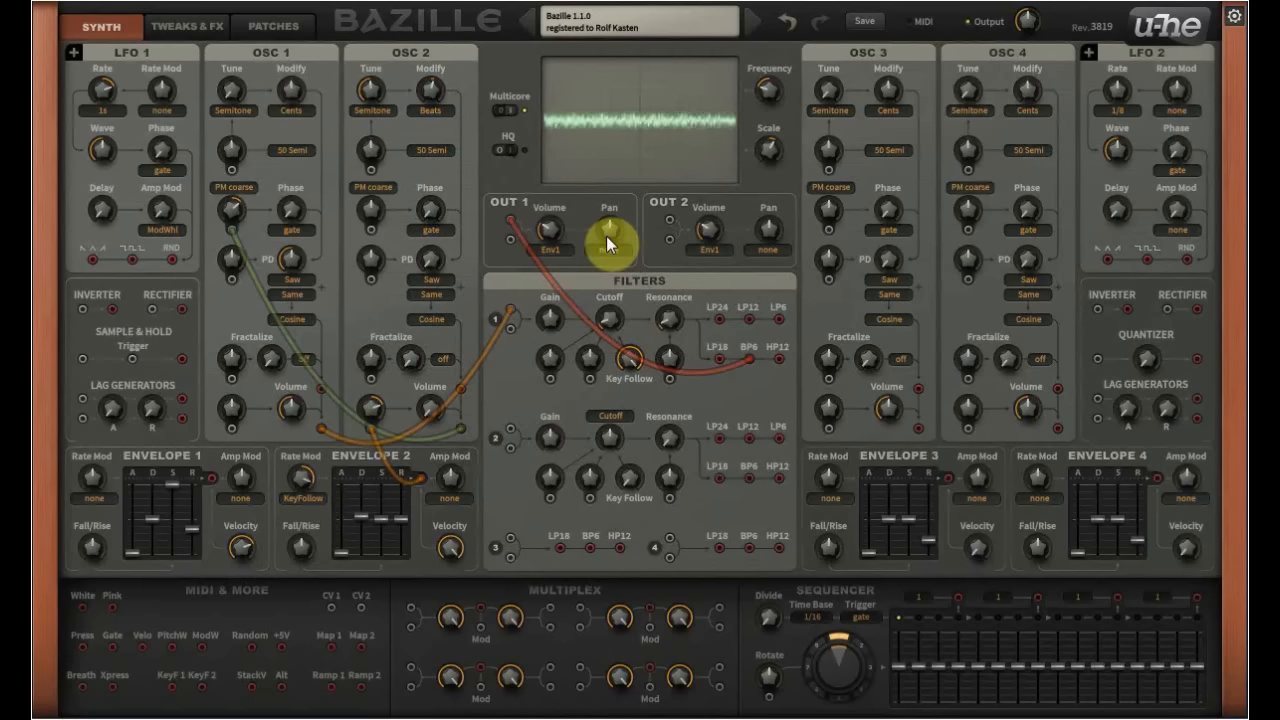
Turn Out 1's volume up to maximum
left_click(556, 230)
left_click_drag(556, 233, 553, 161)
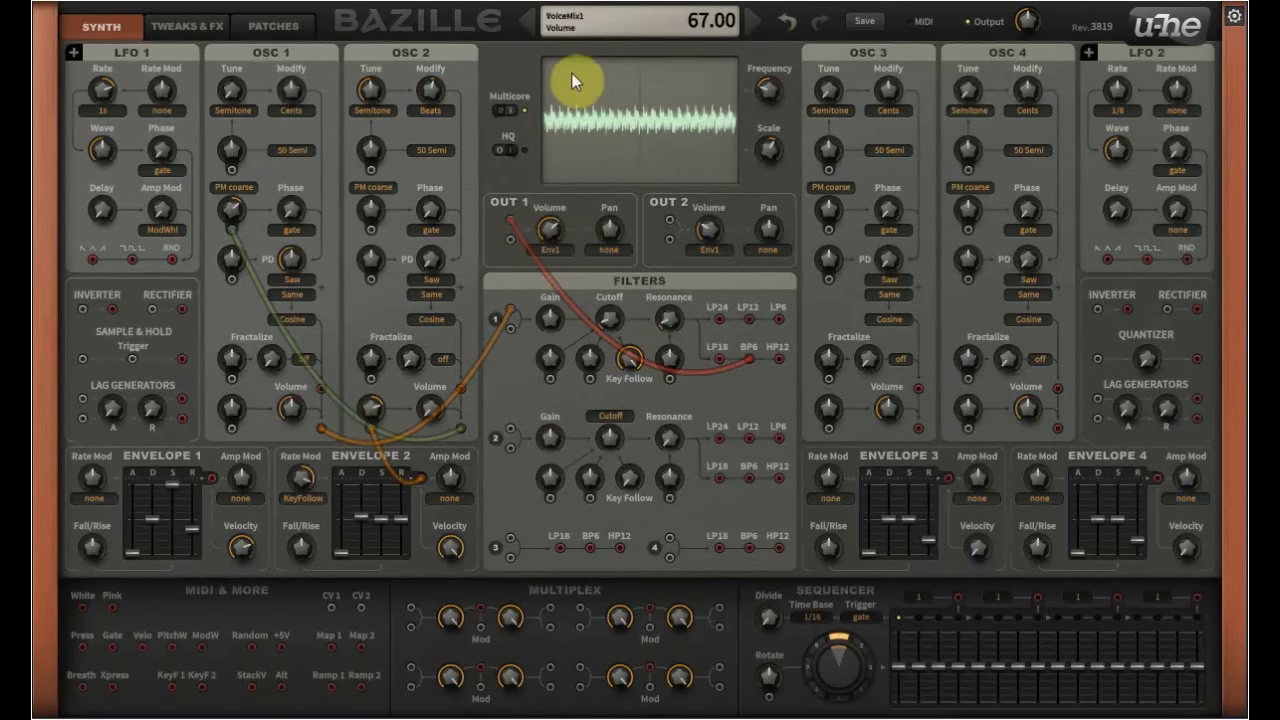
left_click_drag(571, 73, 579, 58)
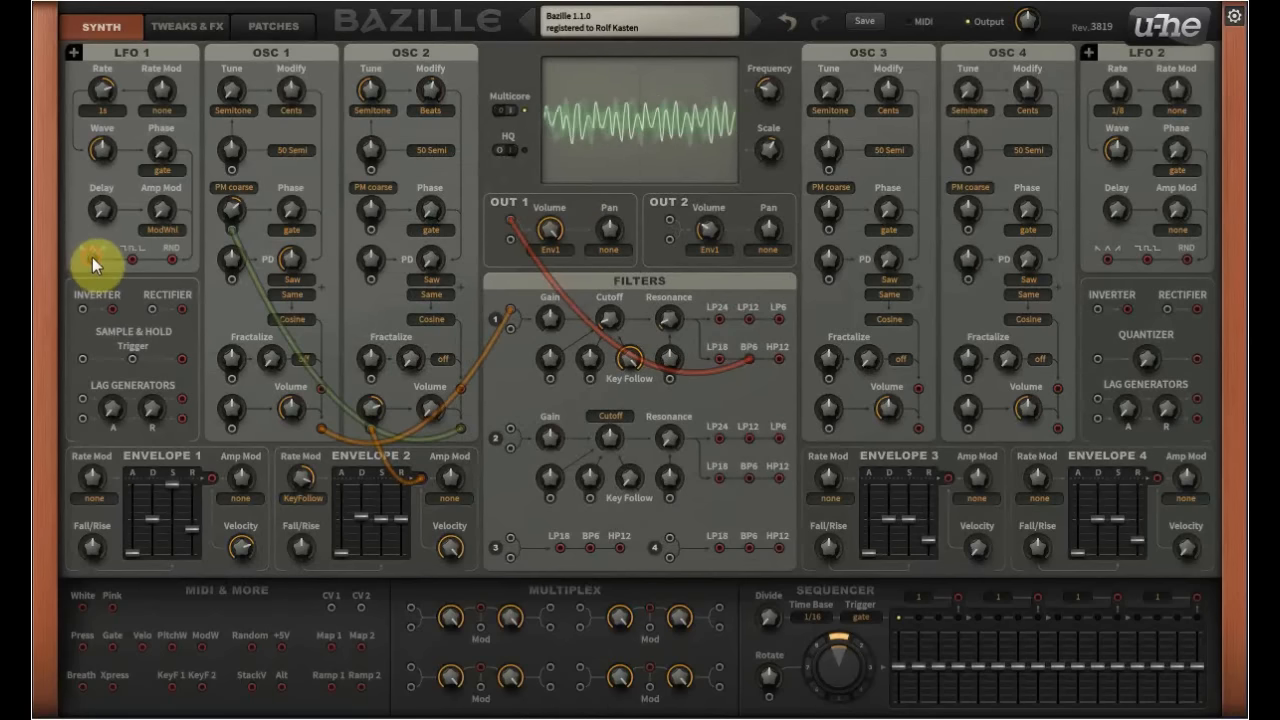
Patch LFO 1's triangle output into filter 1's first cutoff modulation input and set the depth to 74
left_click_drag(92, 257, 555, 381)
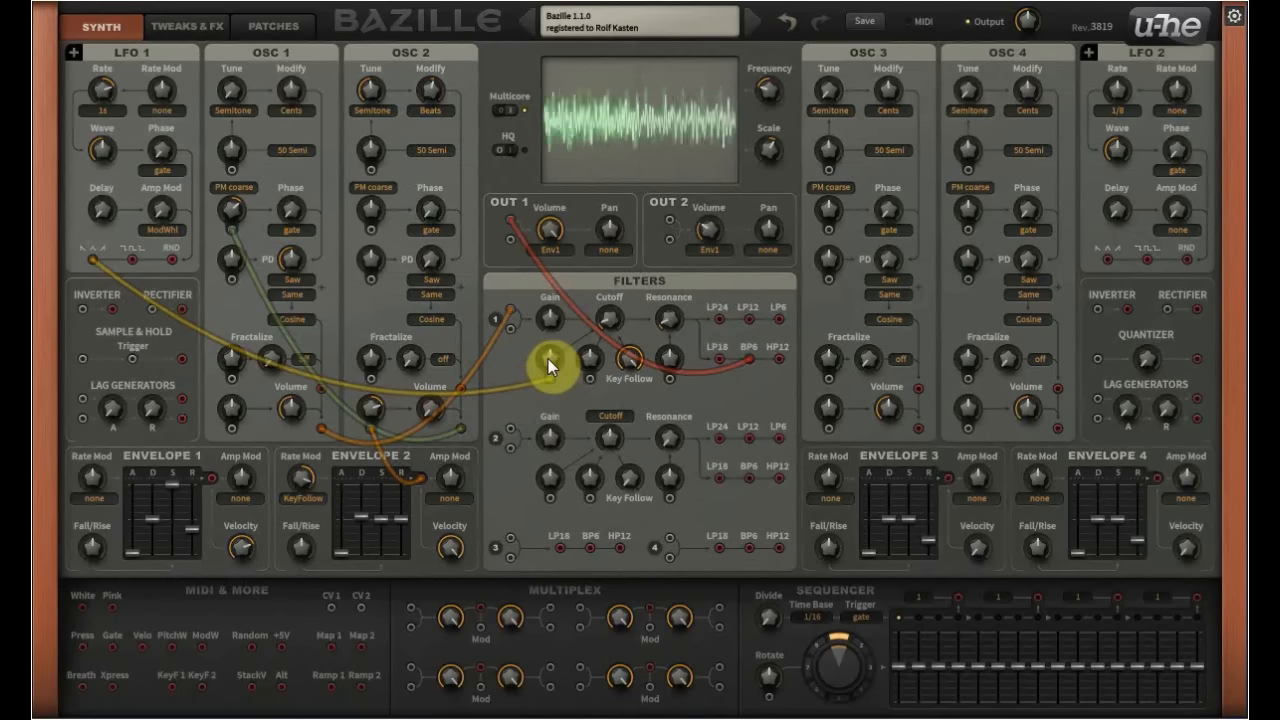
left_click_drag(549, 359, 550, 322)
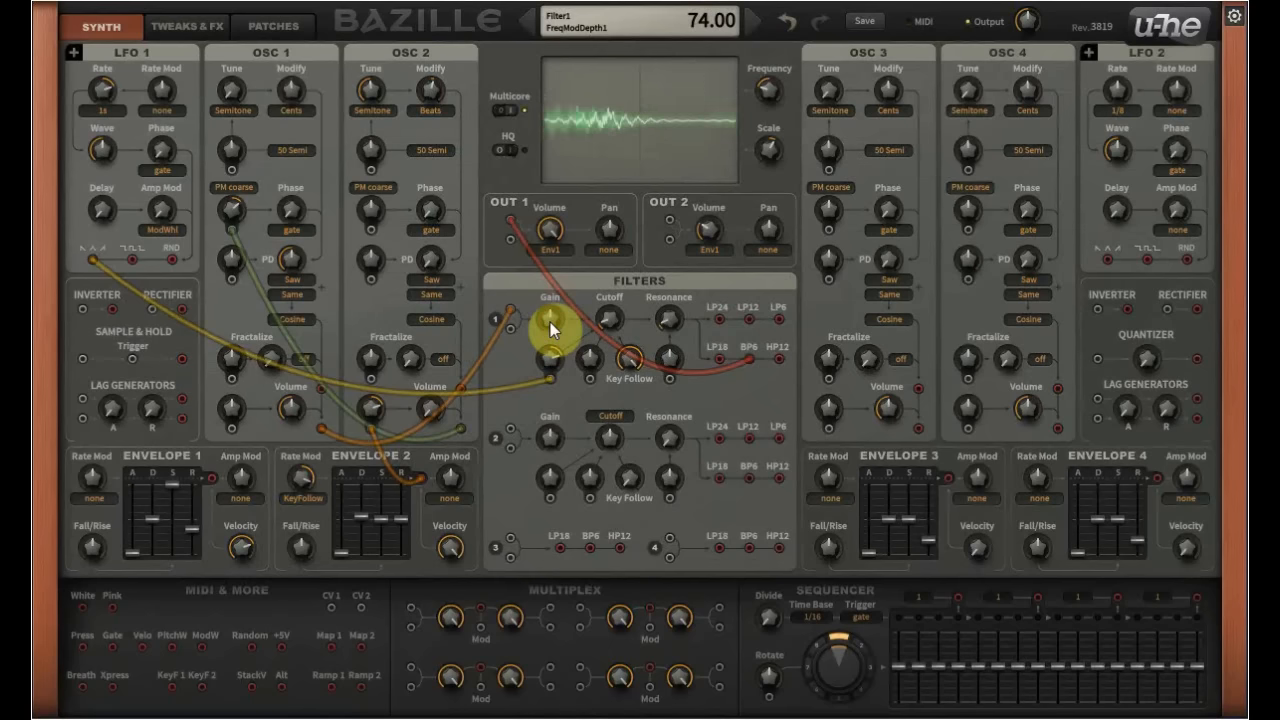
Set LFO 1 to a 1/16 time base with Rate -3.90 and Delay 36, and turn its ModWhl amplitude modulation fully up
left_click(105, 112)
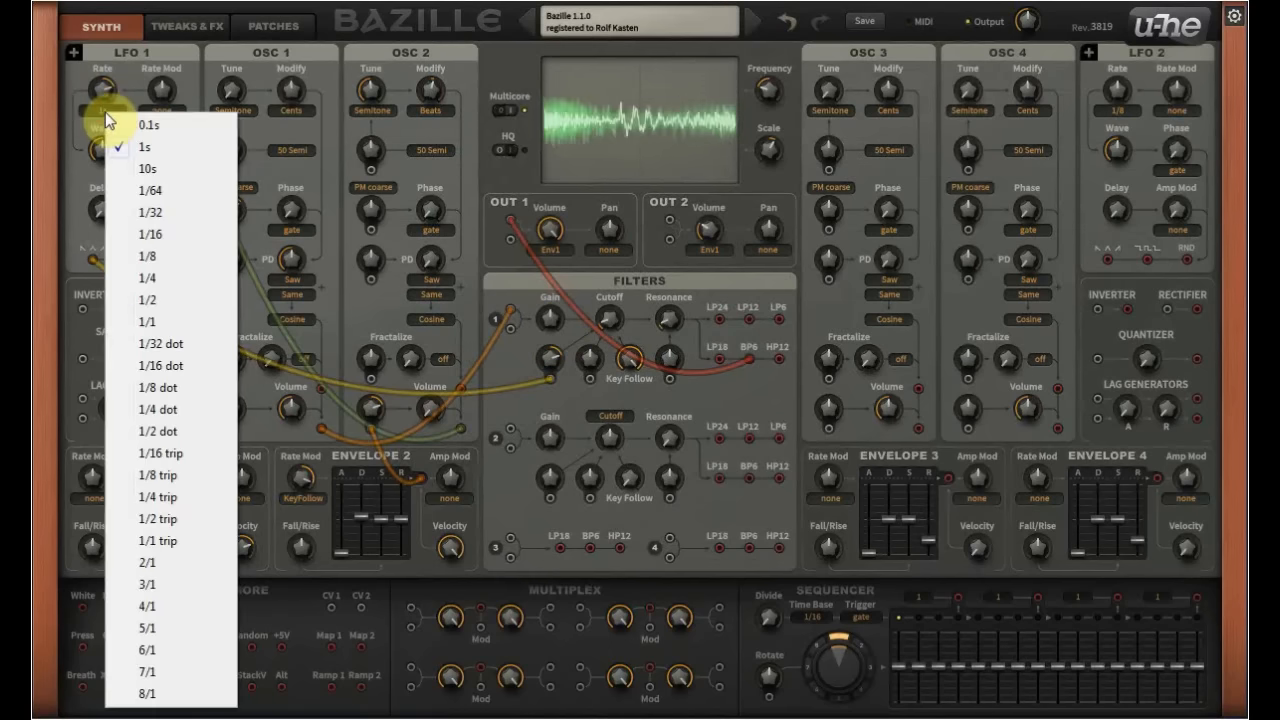
left_click(152, 234)
left_click_drag(104, 86, 98, 151)
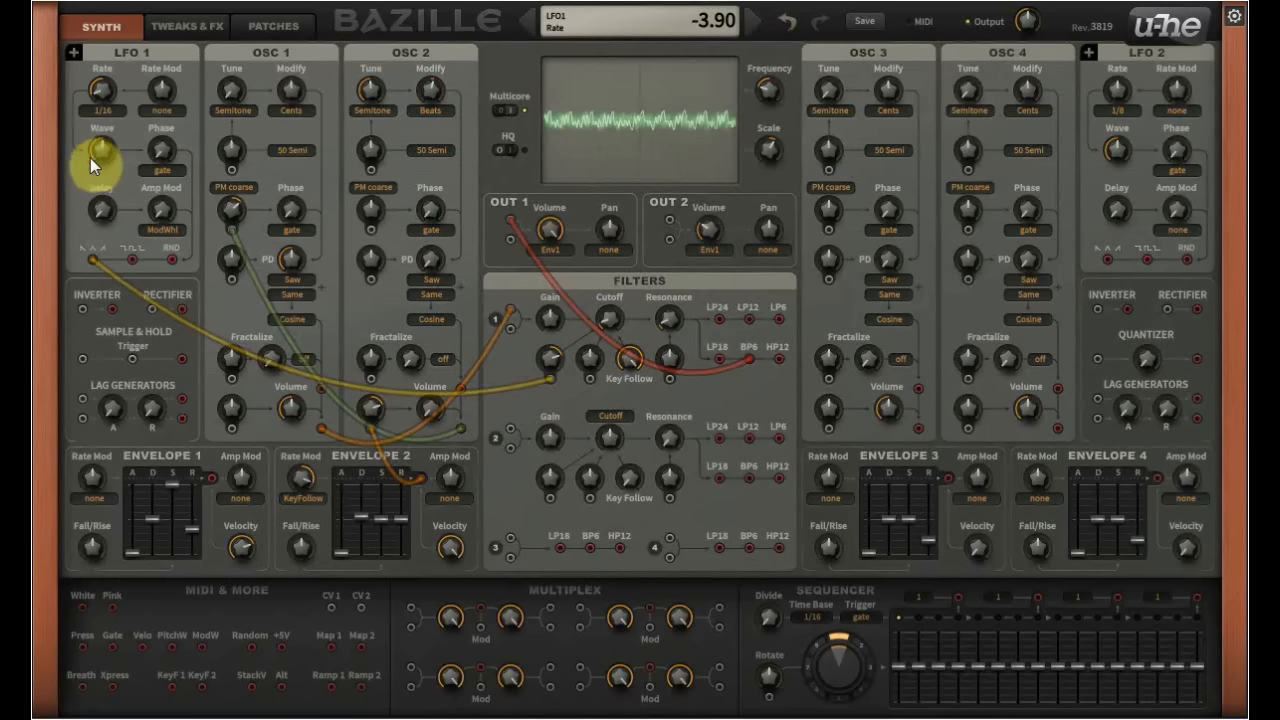
left_click_drag(105, 205, 97, 148)
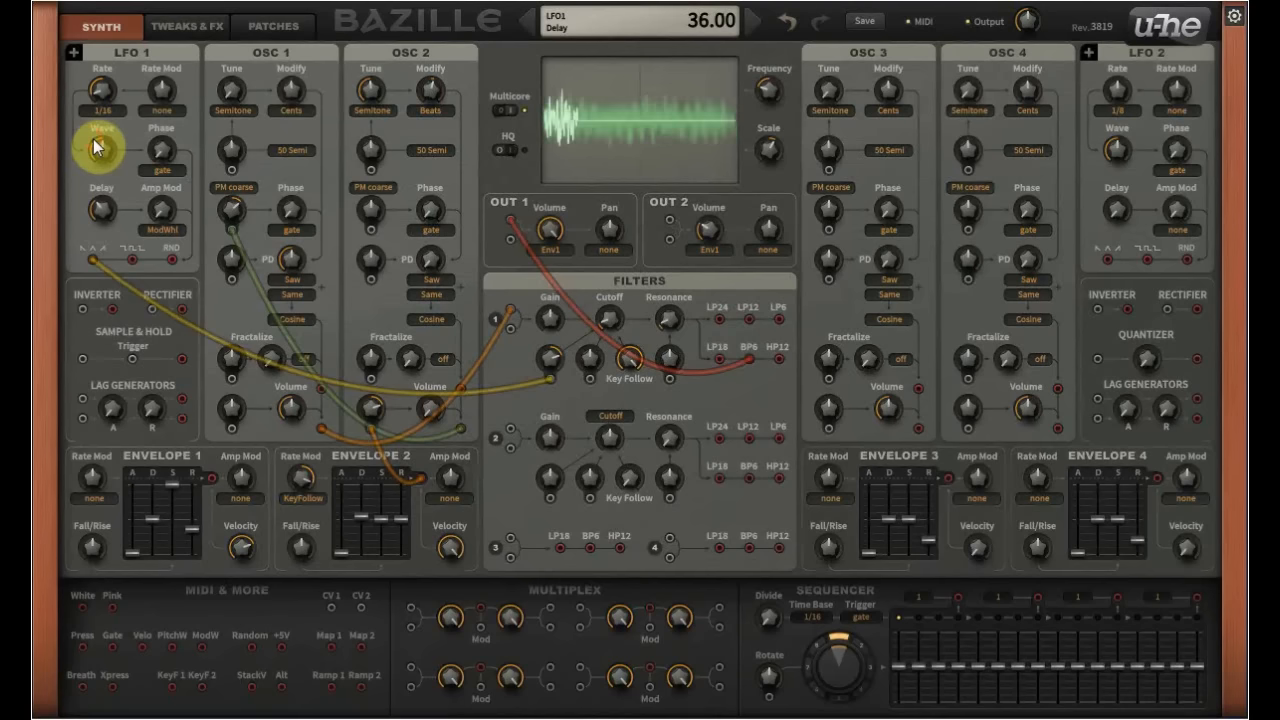
left_click_drag(163, 209, 171, 0)
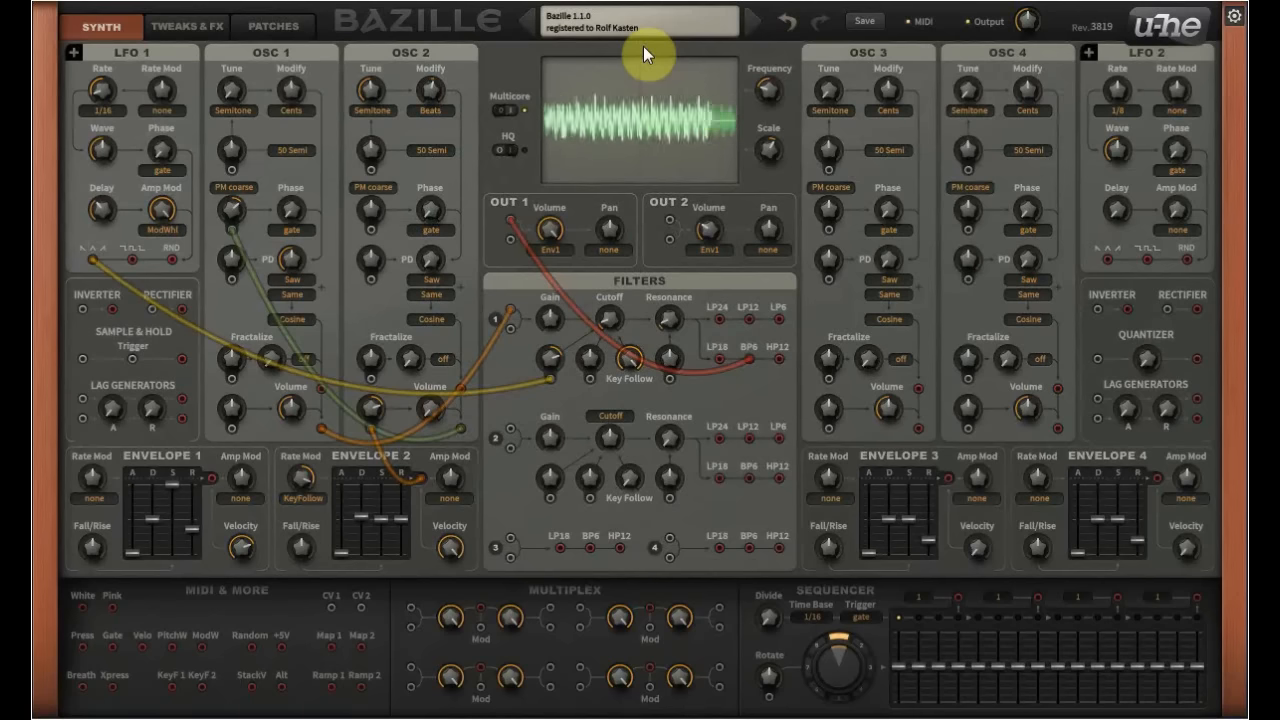
Link filter 2's cutoff in Offset mode and route oscillator 3 through filter 2's BP6 output into Out 2
left_click(624, 415)
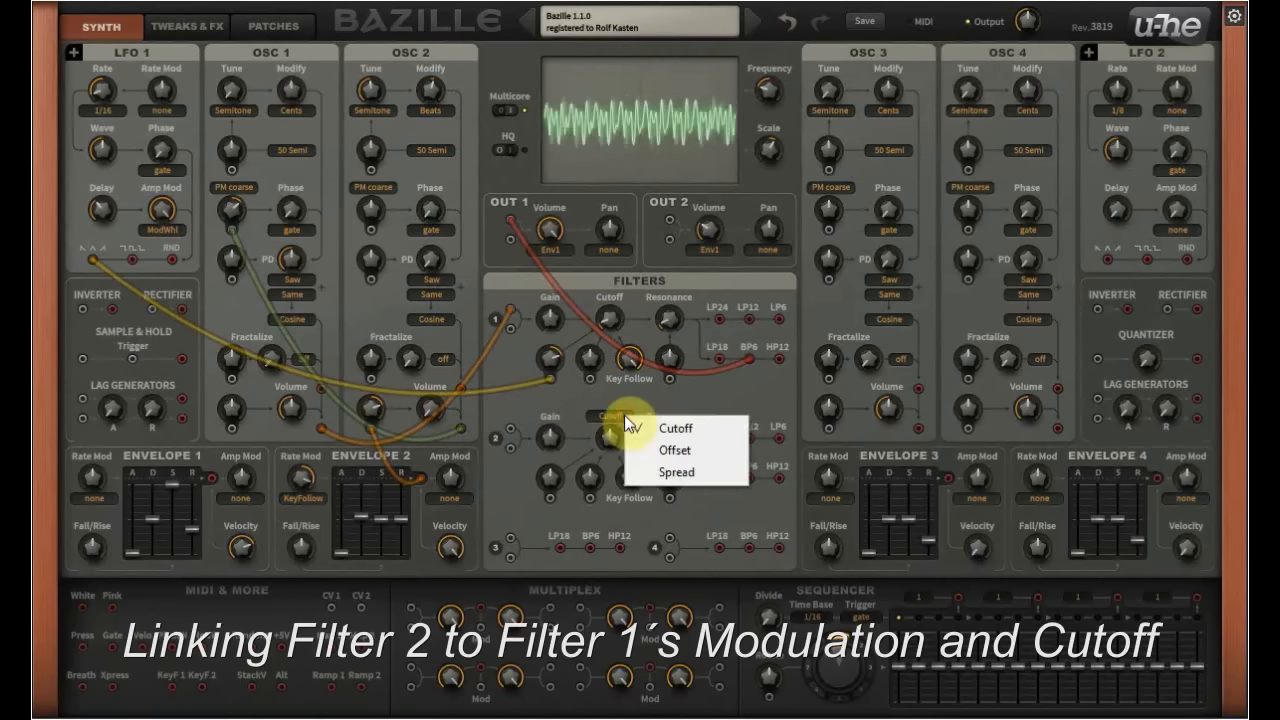
left_click(673, 450)
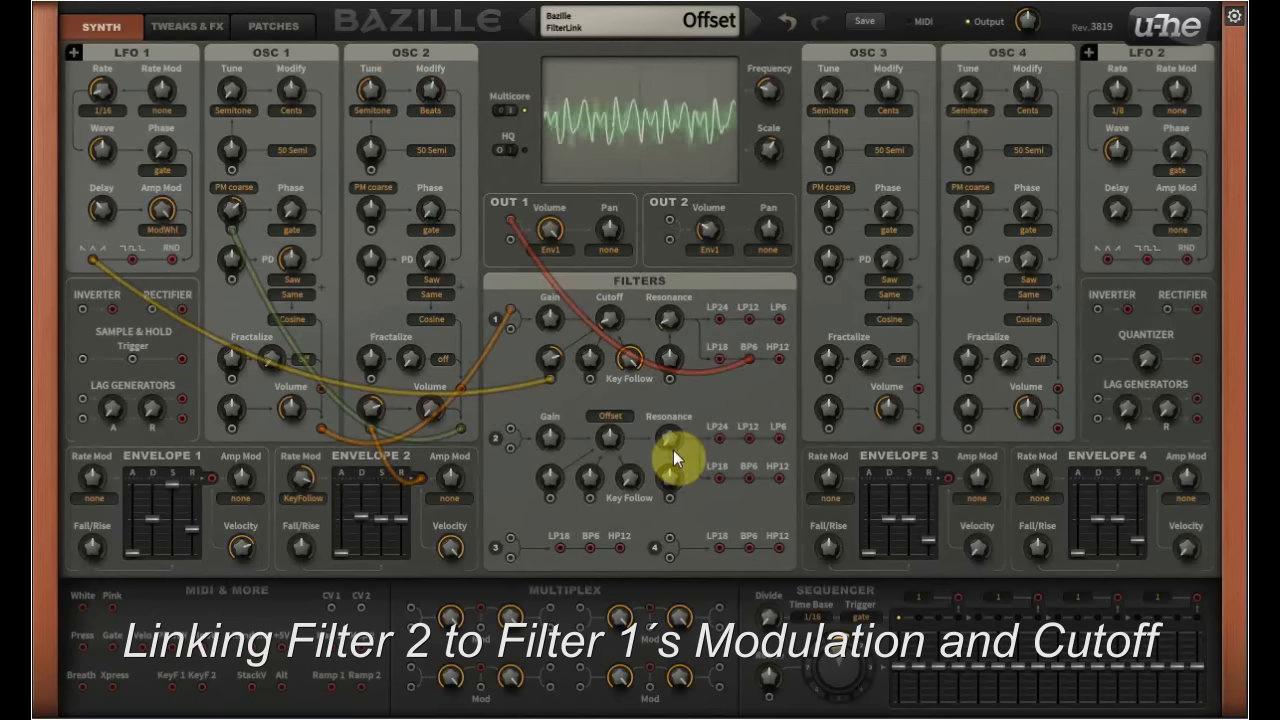
left_click_drag(918, 427, 511, 433)
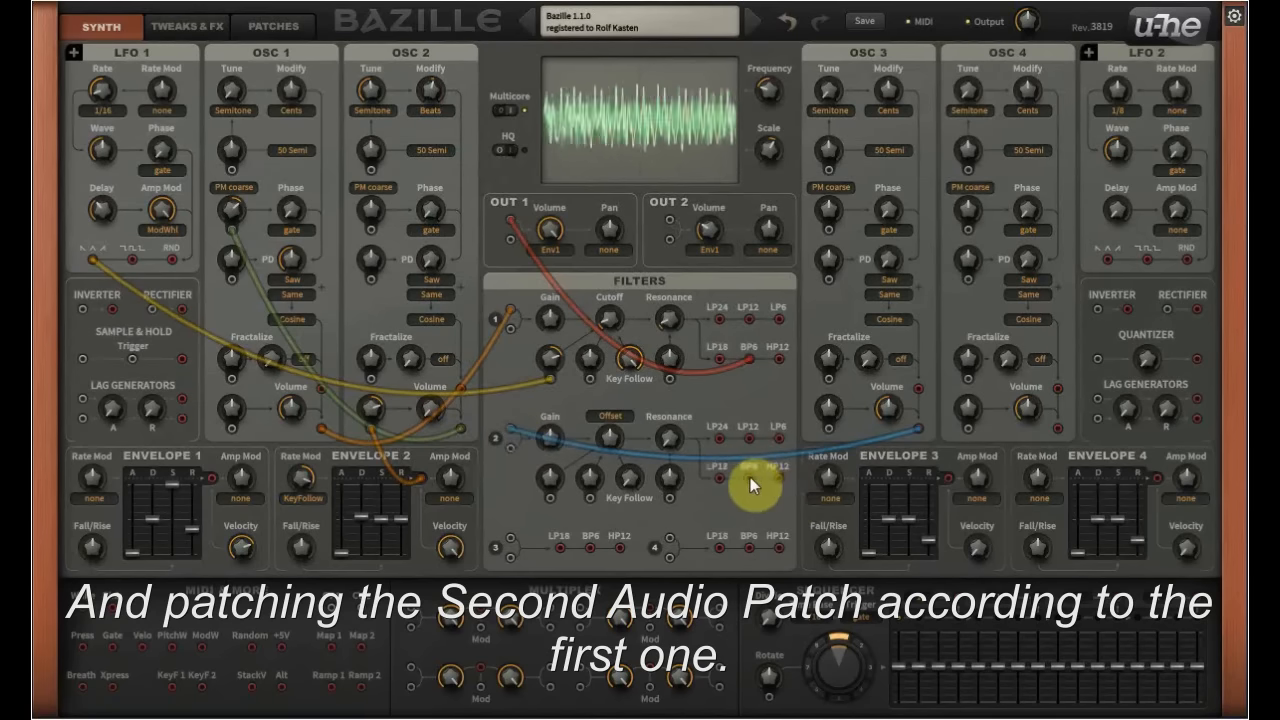
left_click_drag(748, 477, 671, 223)
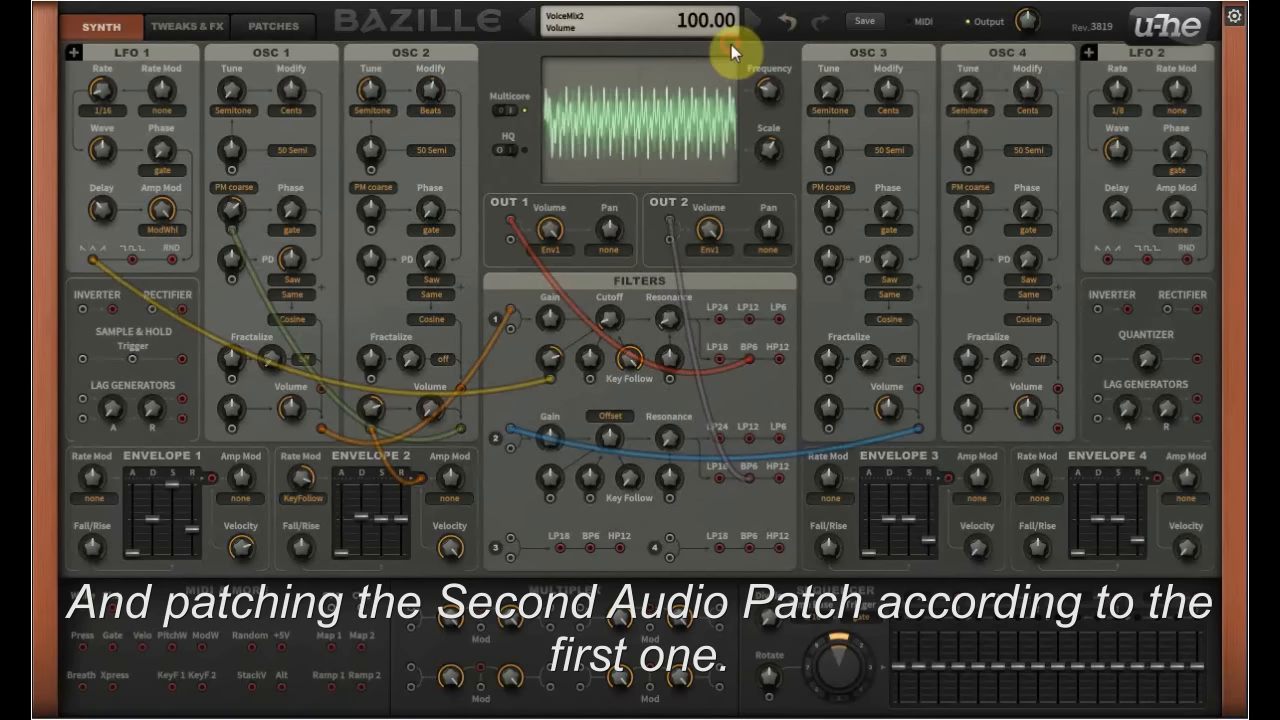
Pan Out 1 to the left and Out 2 to the right
left_click_drag(610, 226, 616, 360)
left_click_drag(766, 234, 768, 148)
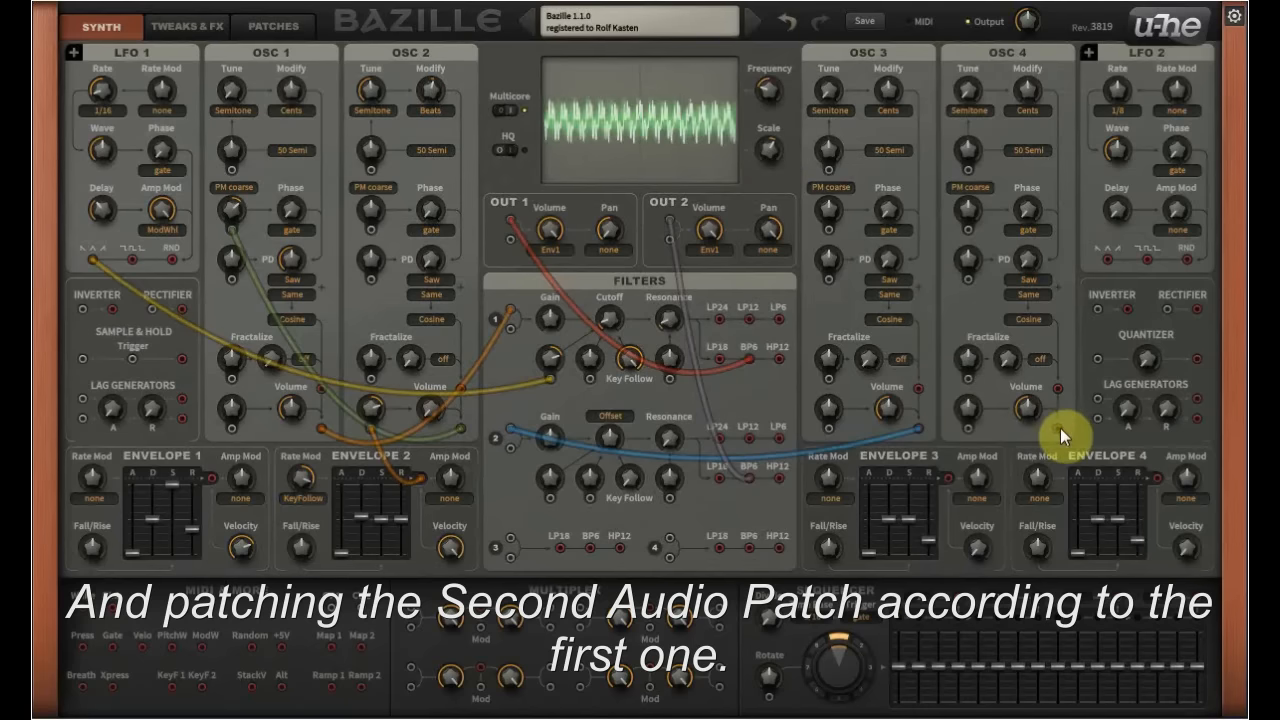
Turn up oscillator 3's PD amount and raise filter 2's resonance slightly
left_click_drag(879, 267, 884, 165)
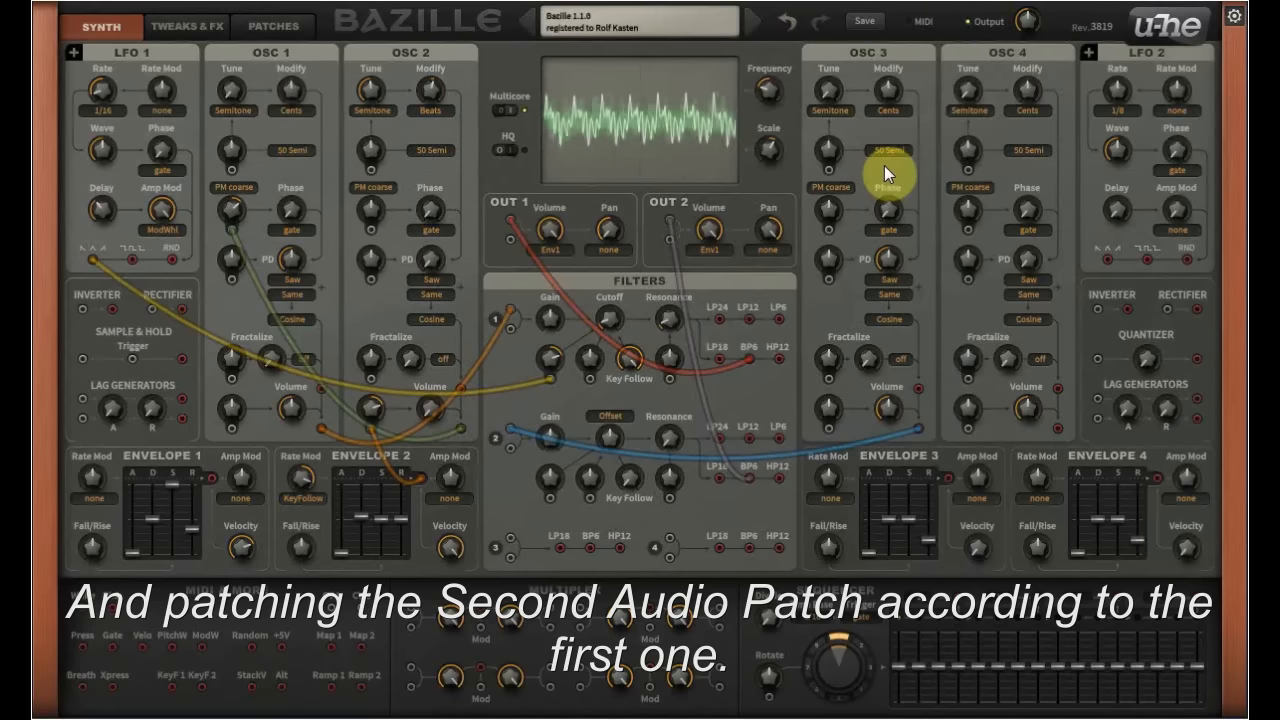
mouse_move(670, 437)
scroll(670, 436, "up", 11)
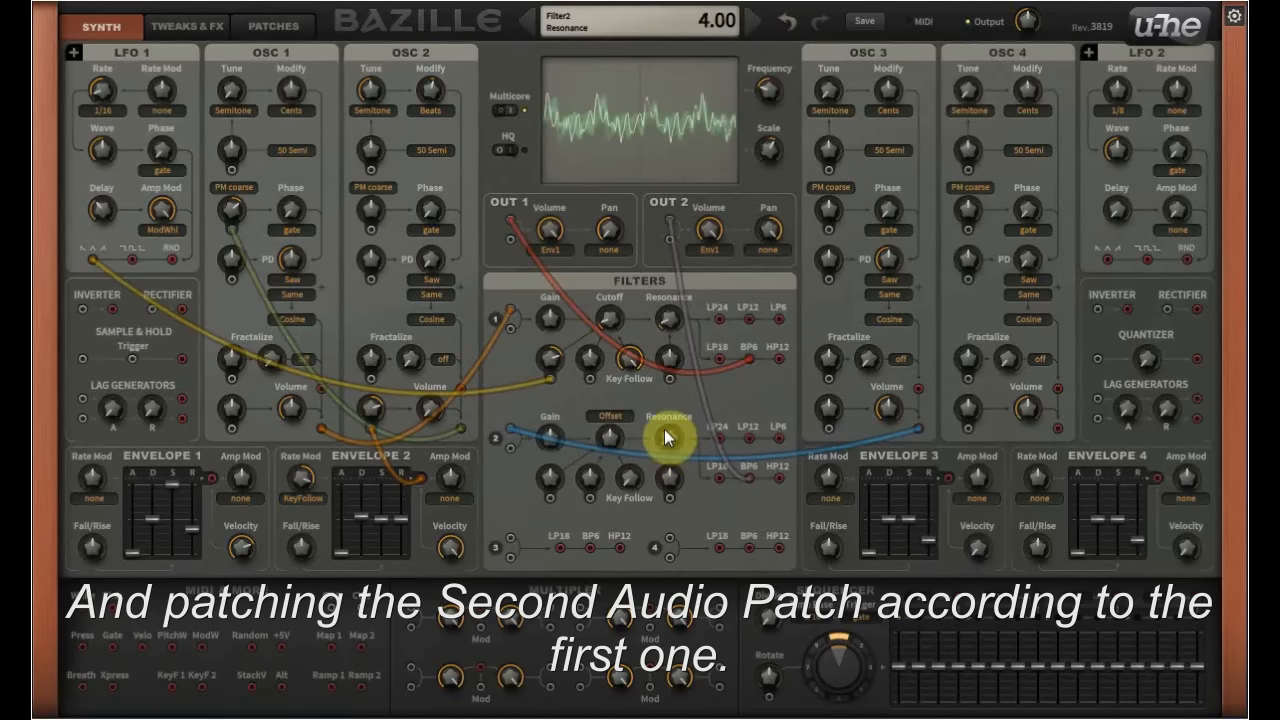
Raise filter 2's resonance further and patch LFO 2's triangle output to filter 2's second cutoff modulation input with a depth of about 74
scroll(668, 434, "up", 5)
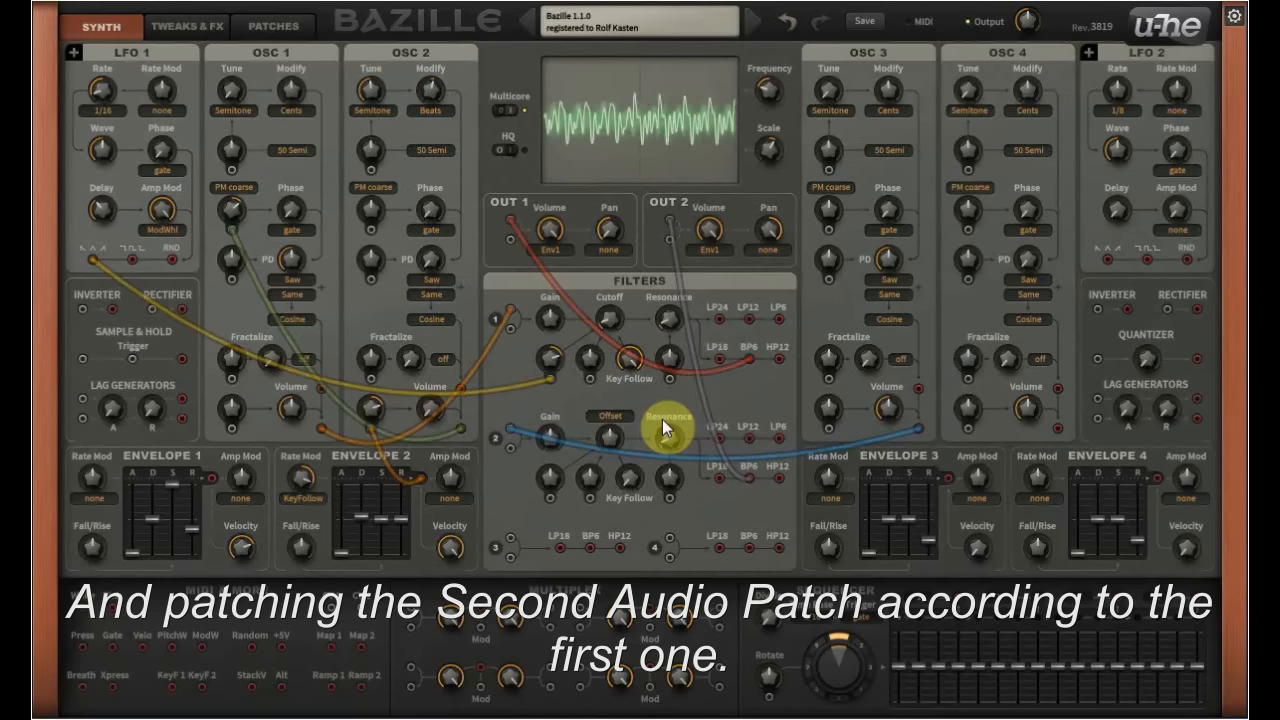
left_click_drag(1107, 259, 594, 498)
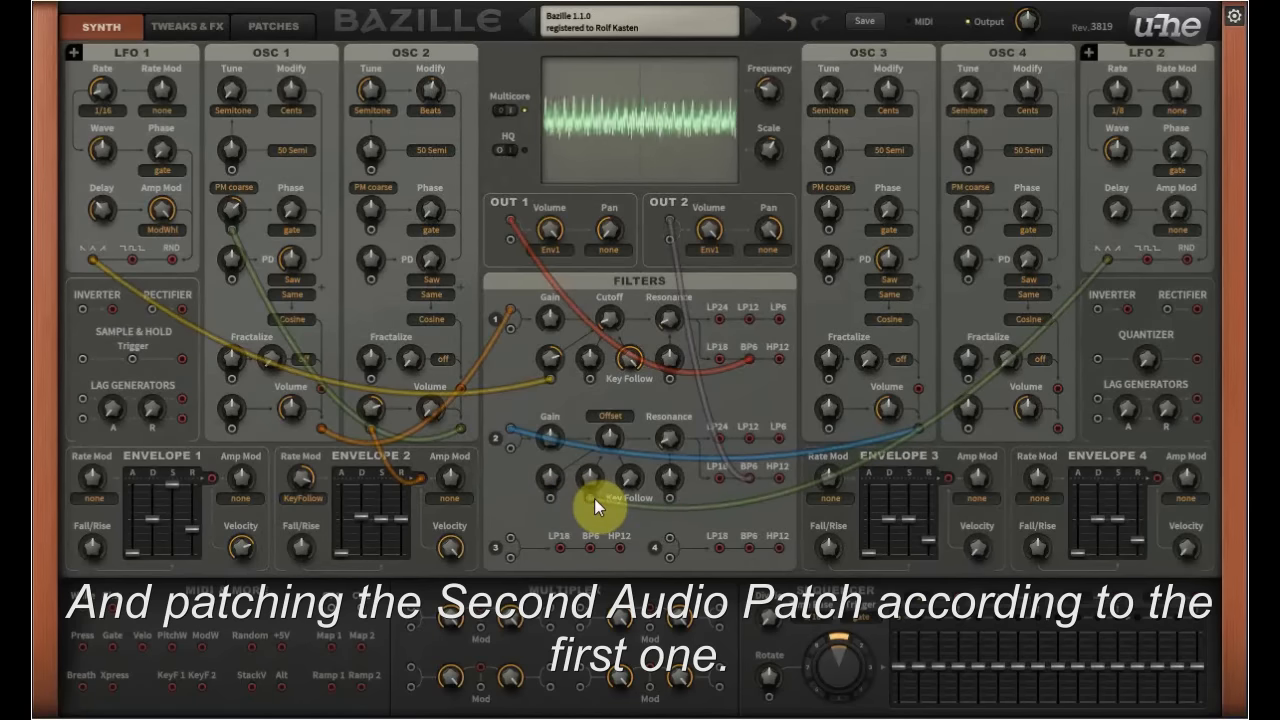
left_click_drag(589, 477, 587, 440)
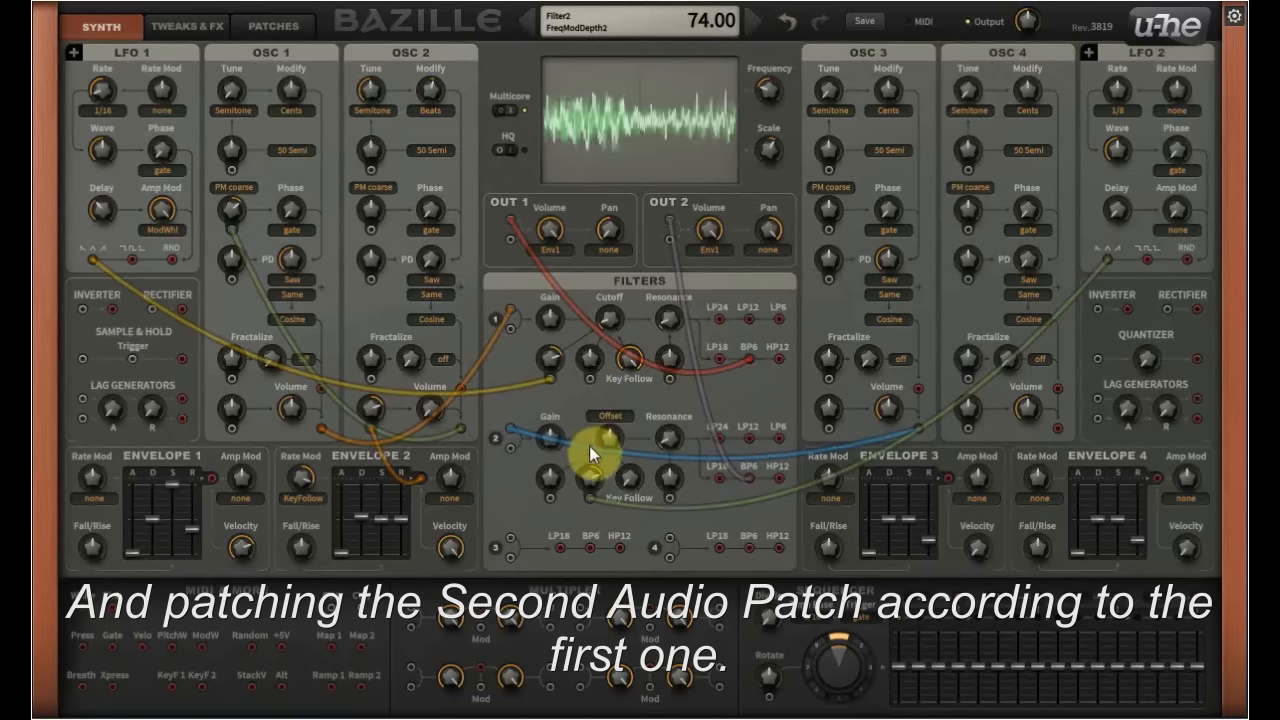
scroll(592, 482, "up", 2)
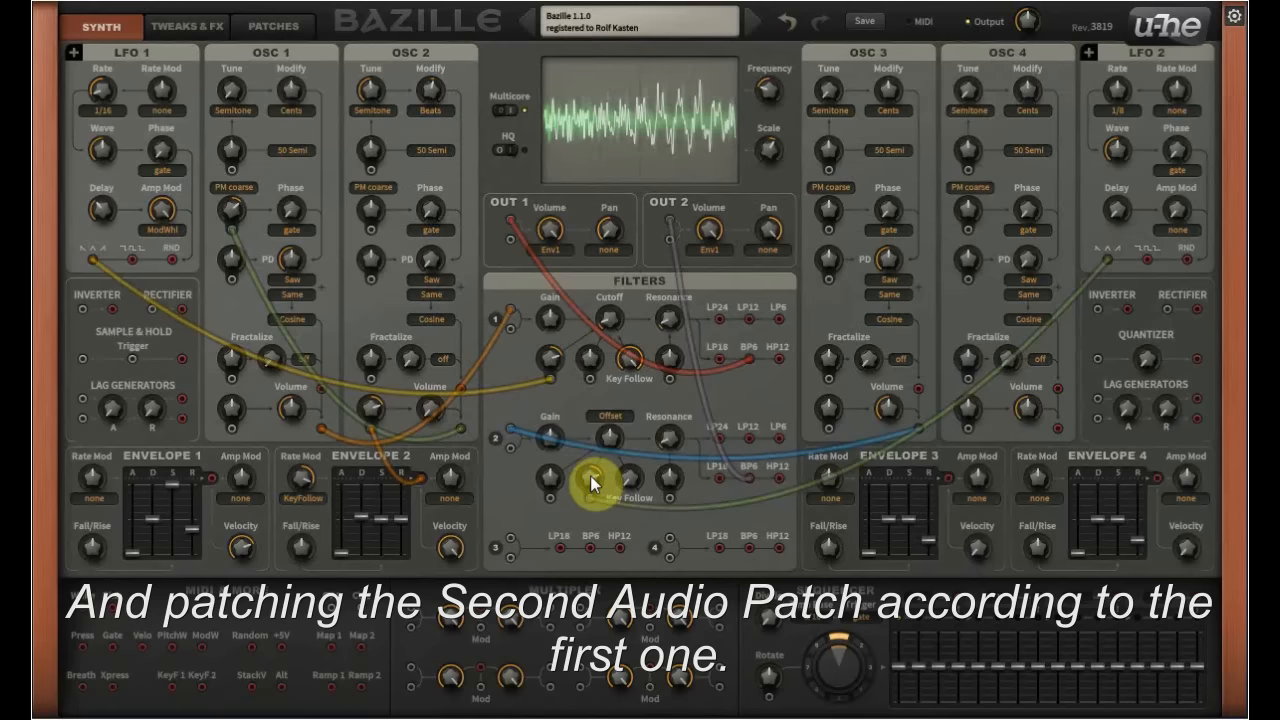
Set LFO 2 to a 1/1 time base with a lowered Rate, Delay 36 and Amp Mod fully up at 100
left_click(1115, 108)
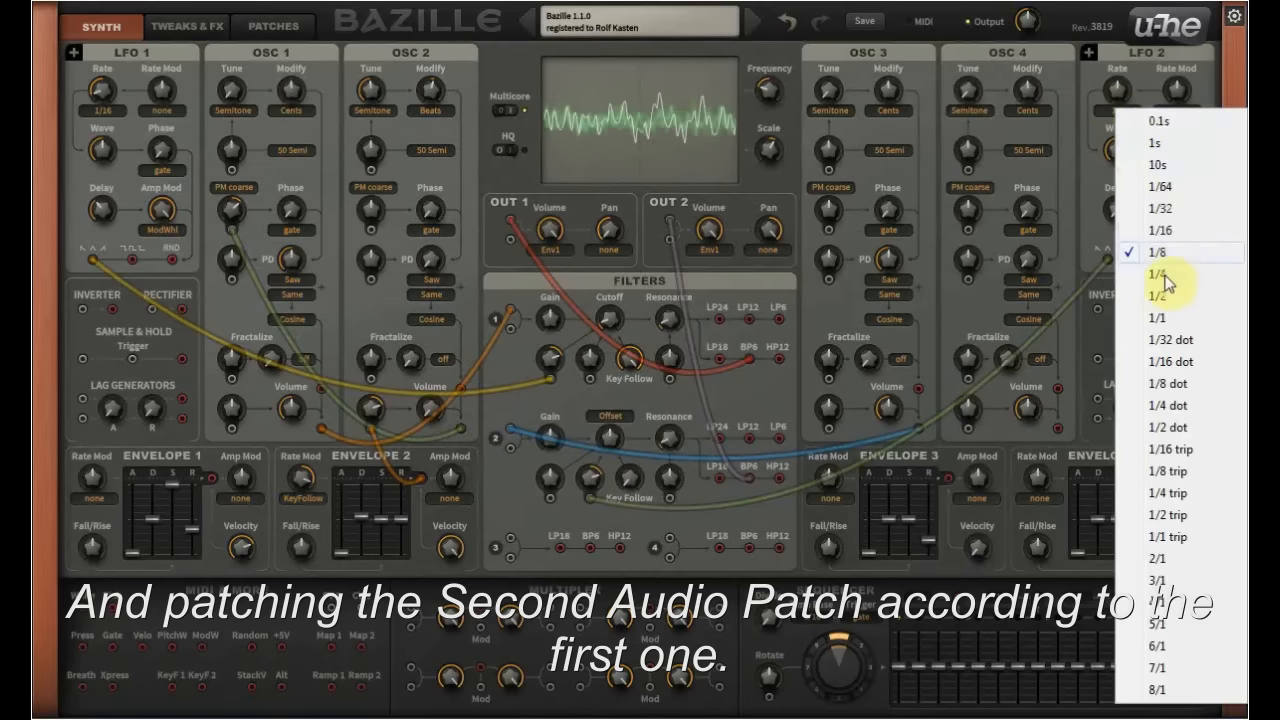
left_click(1163, 318)
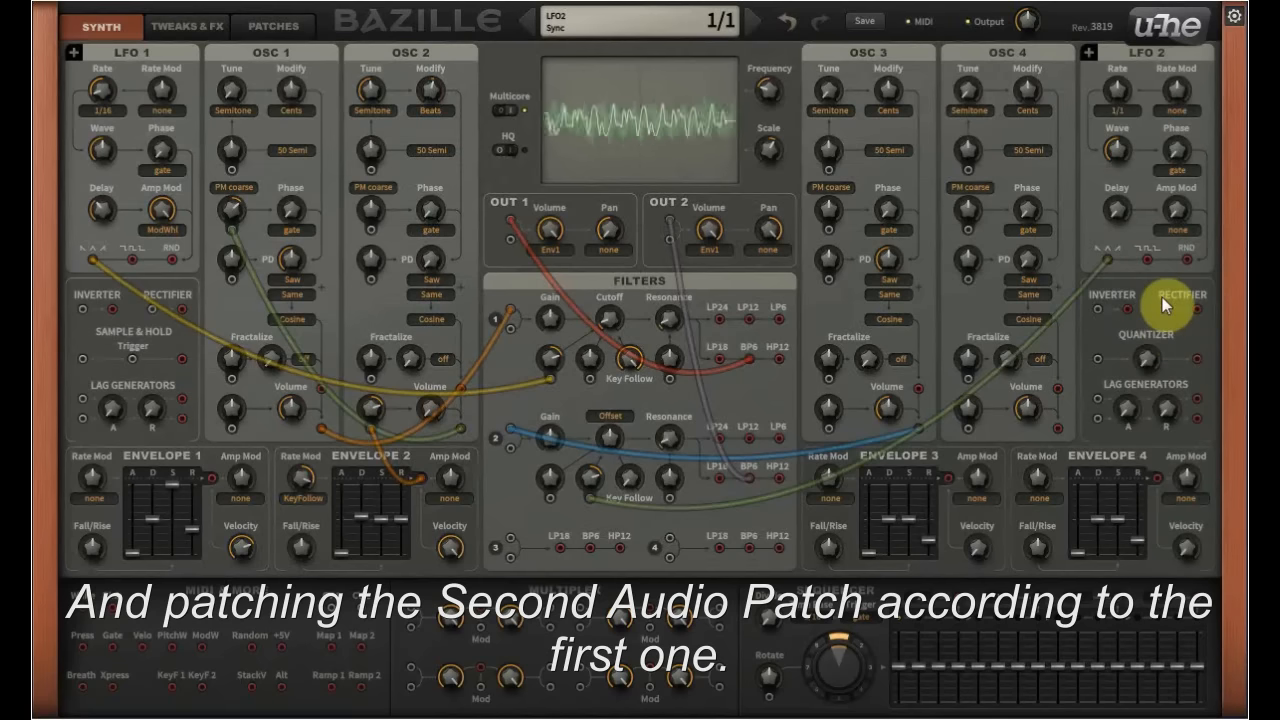
left_click_drag(1119, 90, 1113, 114)
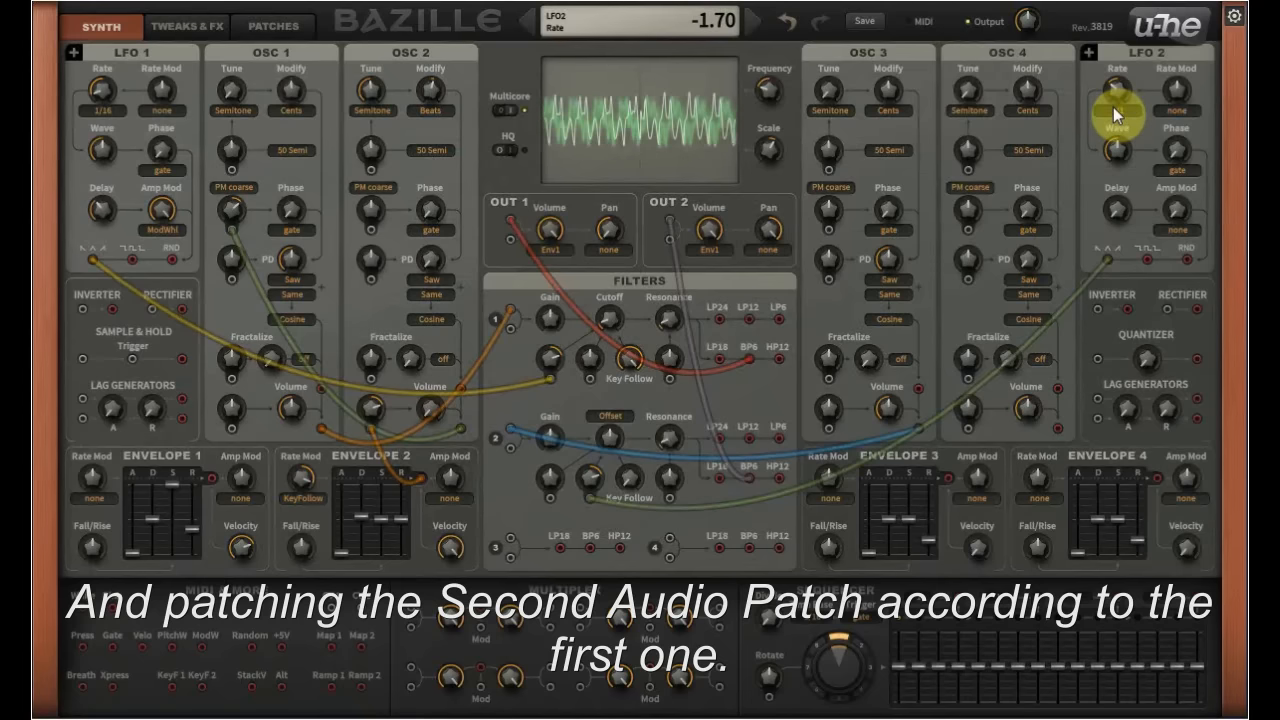
left_click_drag(1113, 107, 1113, 107)
left_click_drag(1113, 217, 1110, 148)
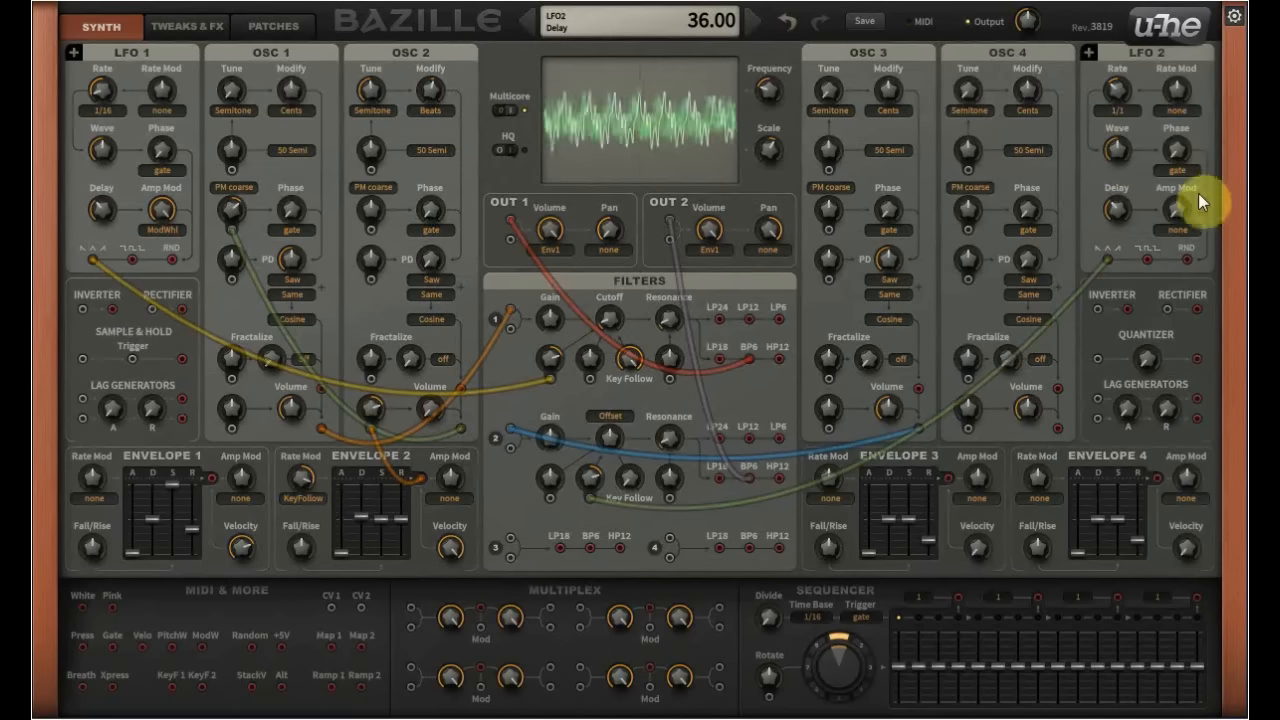
left_click_drag(1171, 220, 1186, 3)
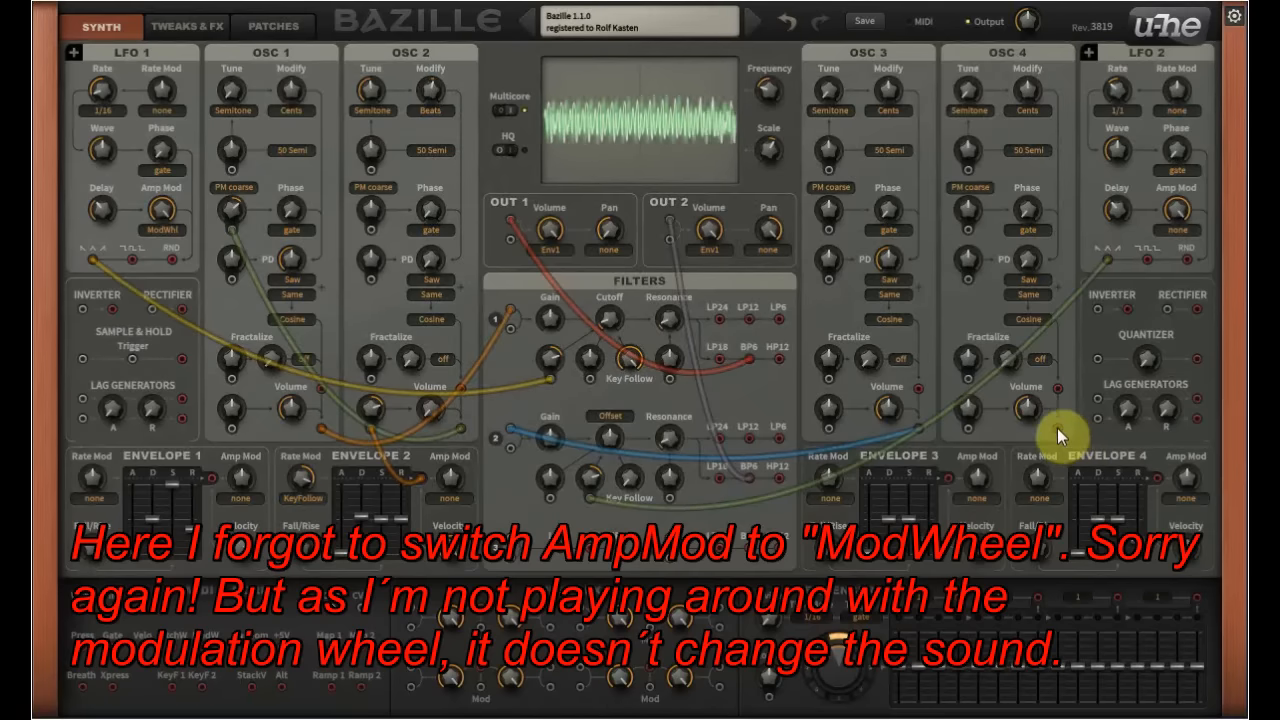
Patch oscillator 4's output into oscillator 3's PM coarse input and raise the phase modulation amount
left_click_drag(1057, 428, 830, 233)
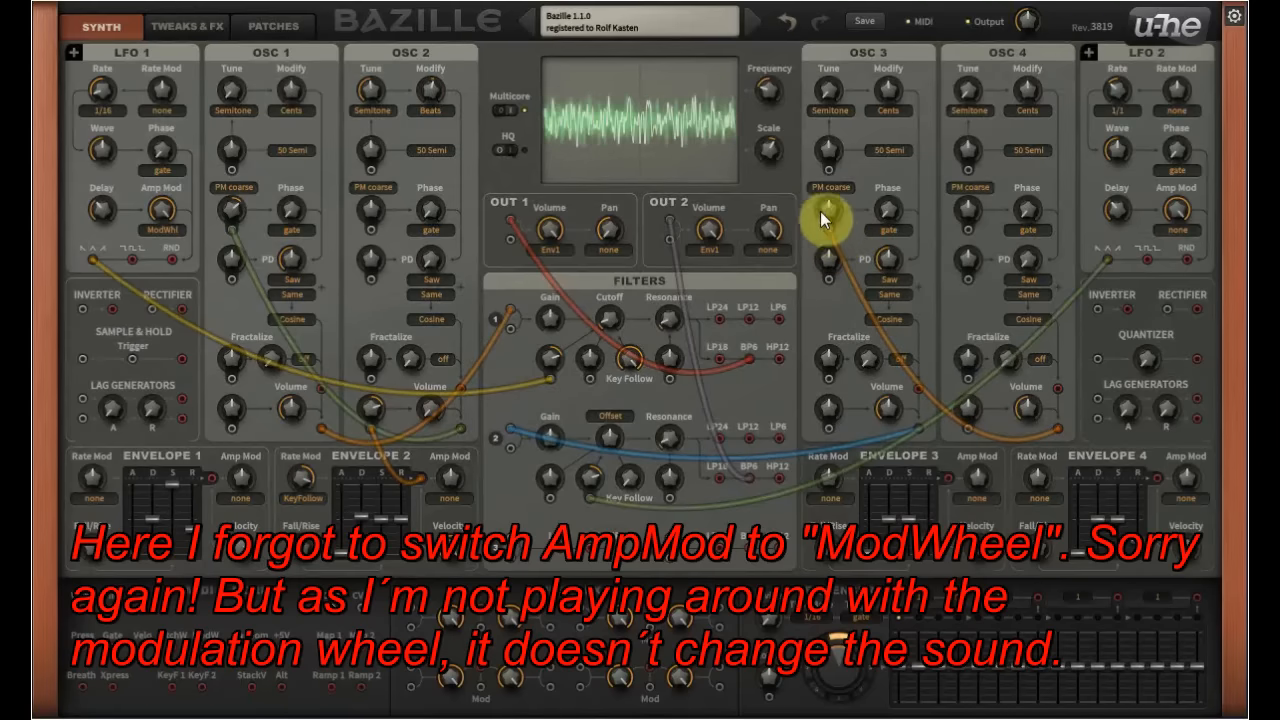
left_click(826, 210)
left_click_drag(825, 209, 824, 192)
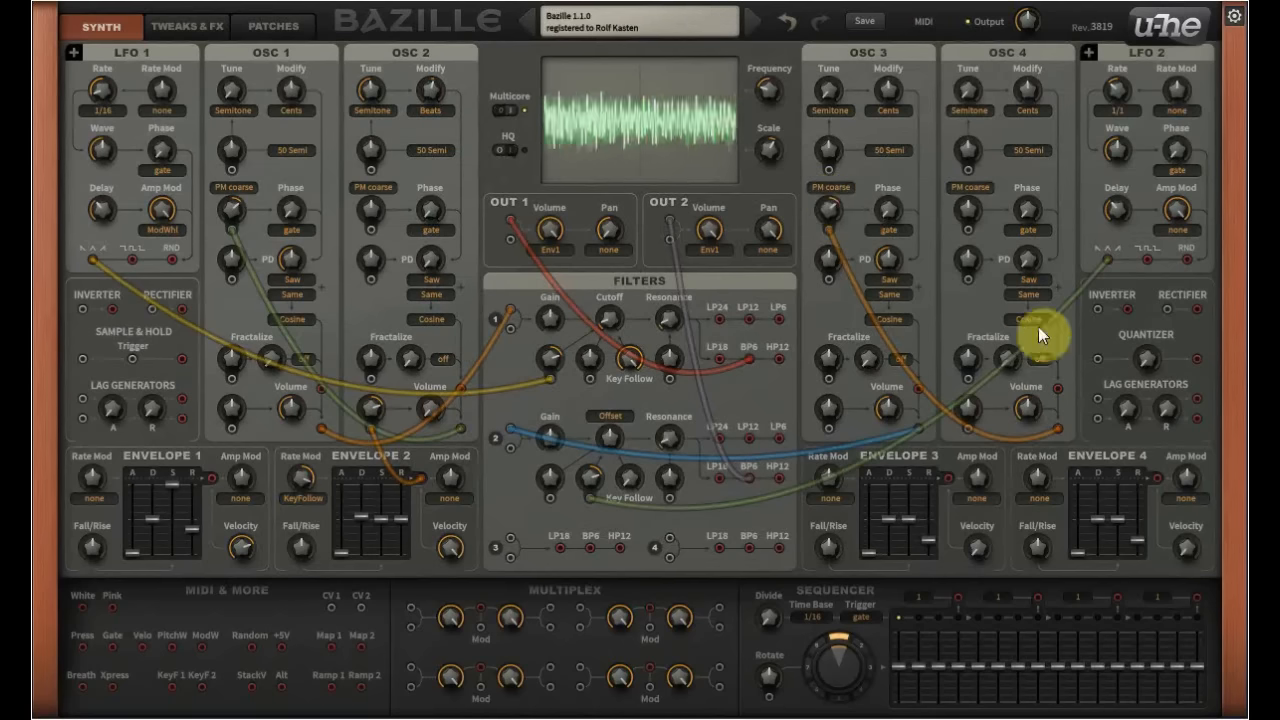
Turn oscillator 4's volume fully down and modulate it from envelope 2 with a positive modulation amount
left_click_drag(1030, 409, 1039, 536)
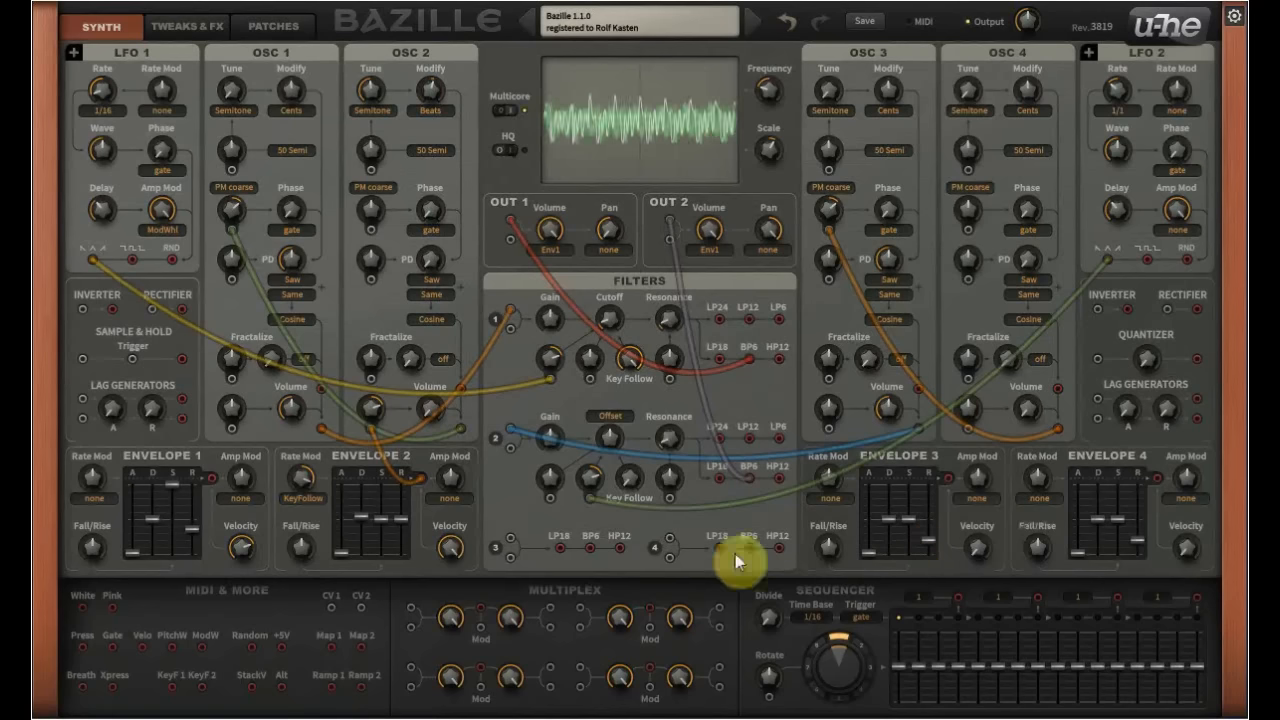
left_click_drag(419, 479, 969, 431)
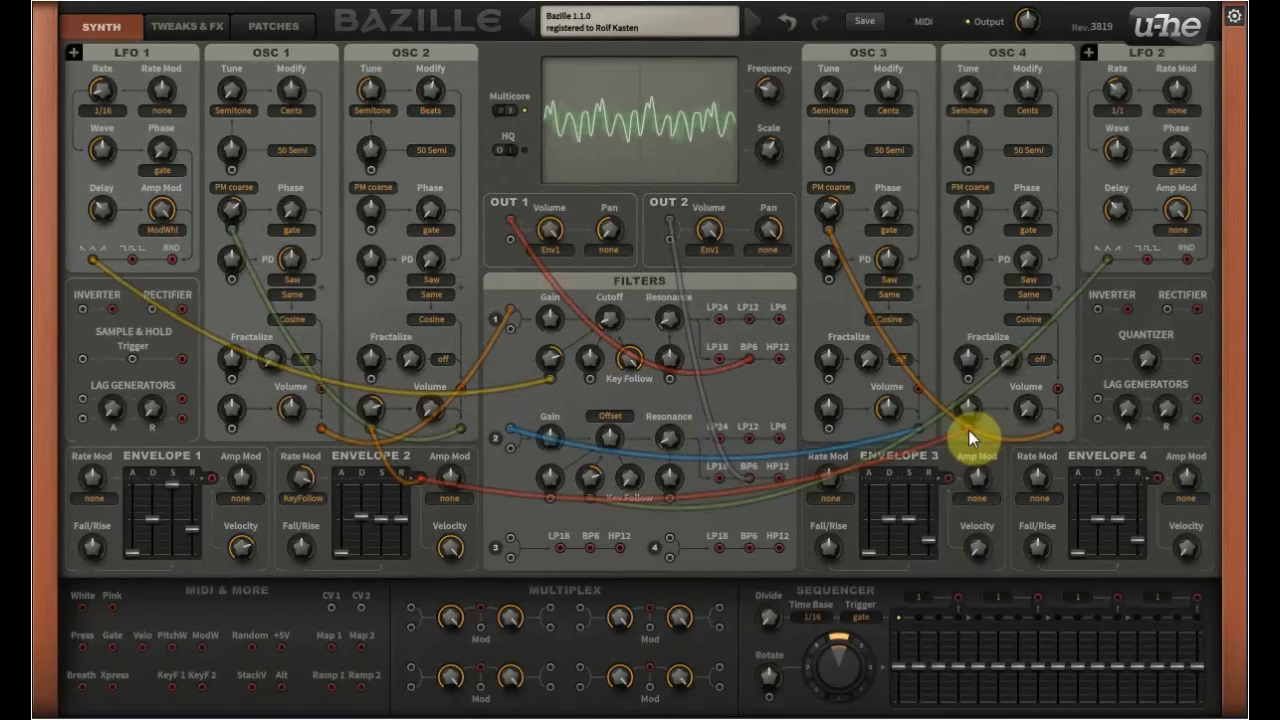
left_click_drag(970, 410, 966, 389)
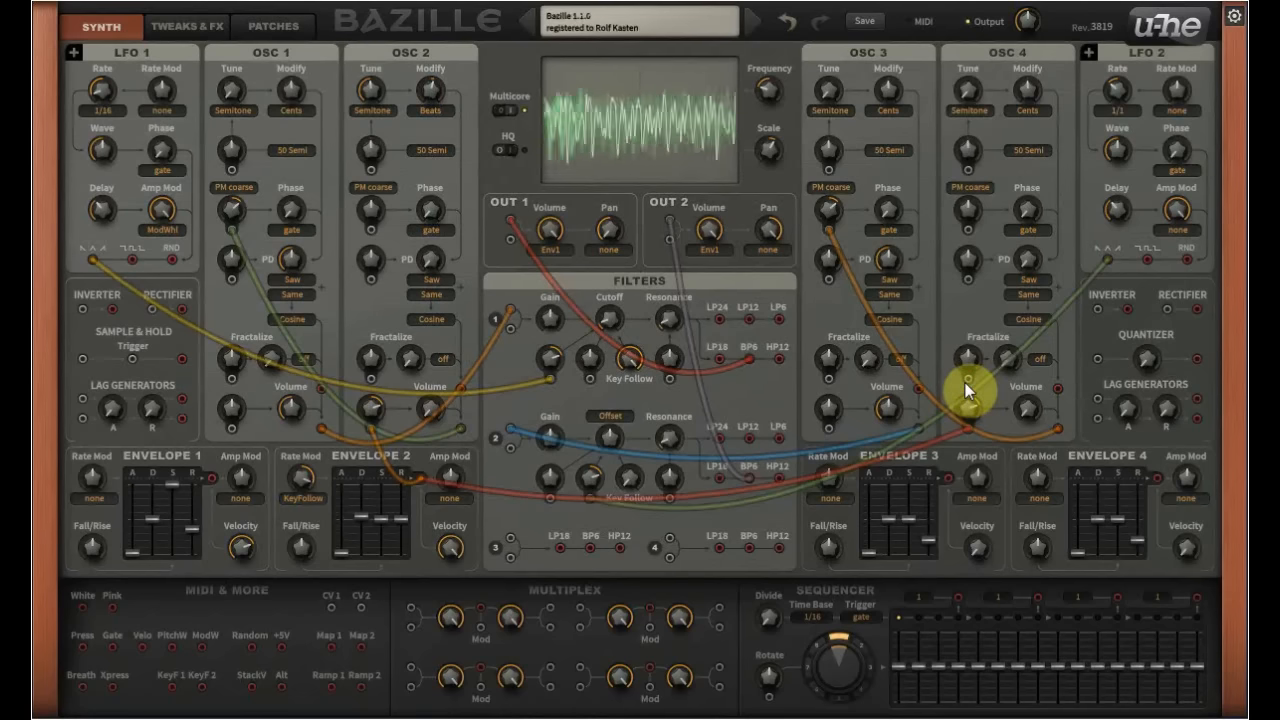
Switch off Drift and Soft Attack for the voice, and enable Snappy for envelopes 1 and 2
left_click(195, 27)
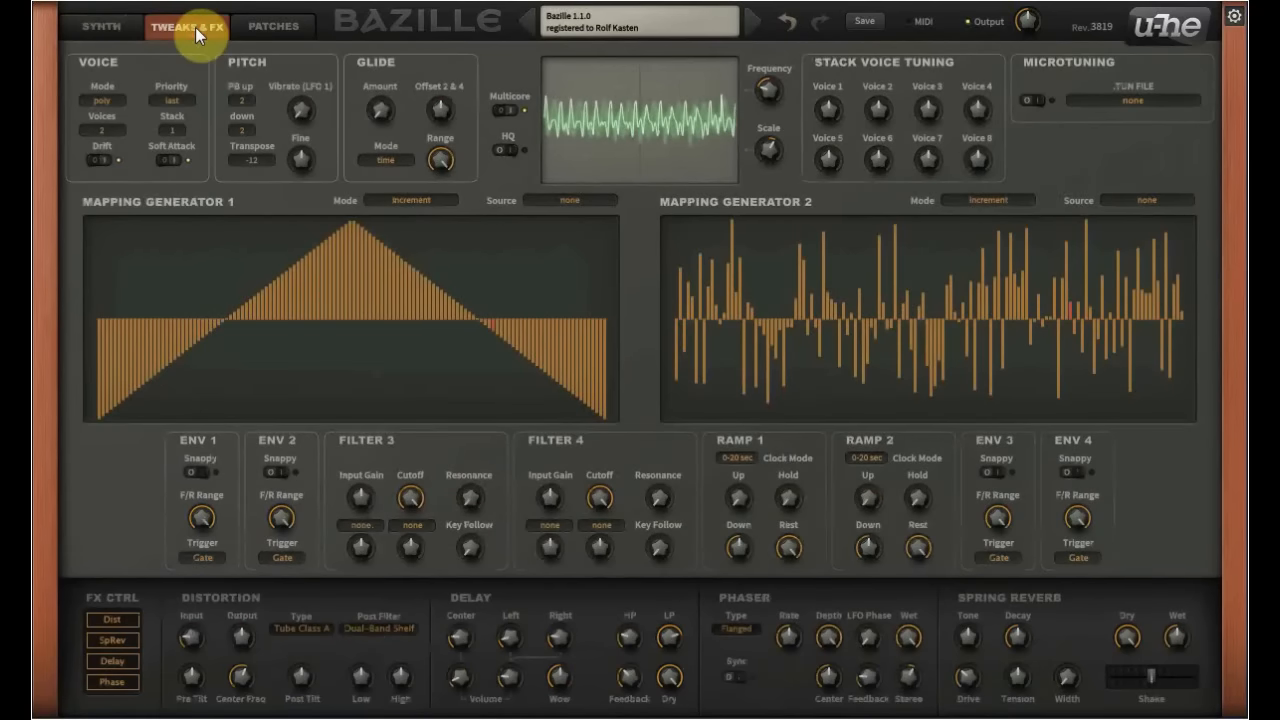
left_click(95, 162)
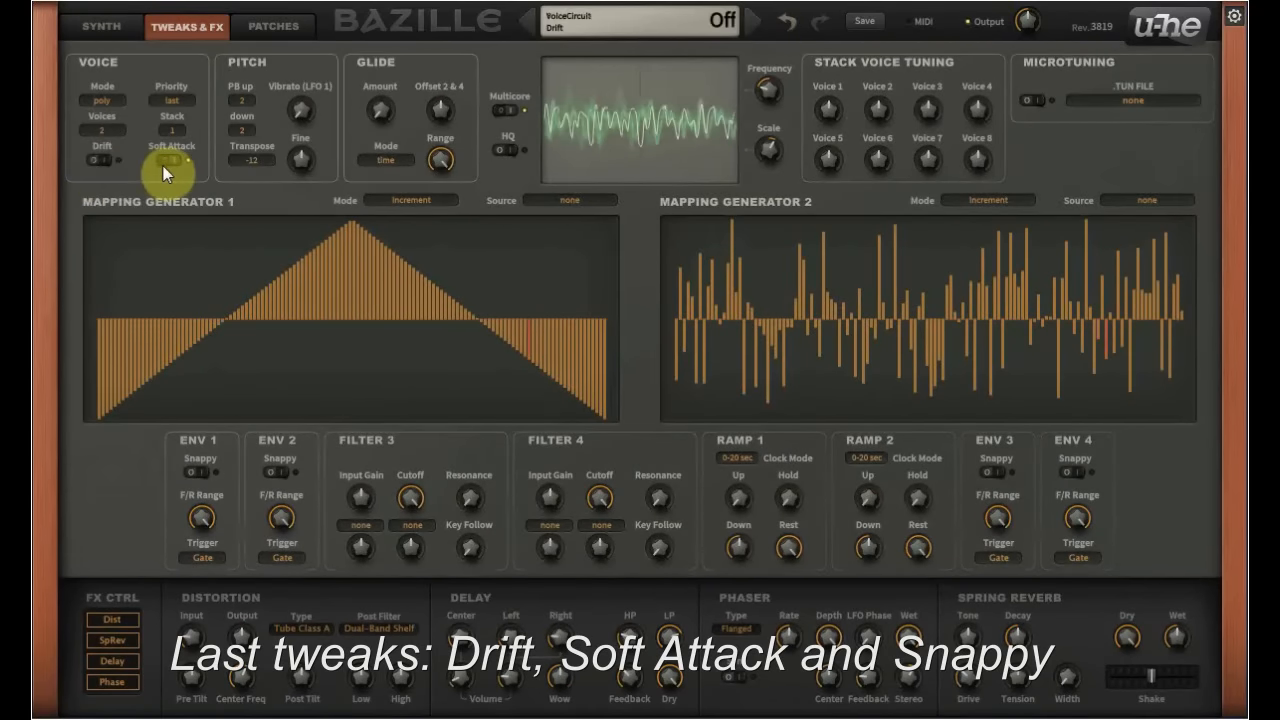
left_click(163, 166)
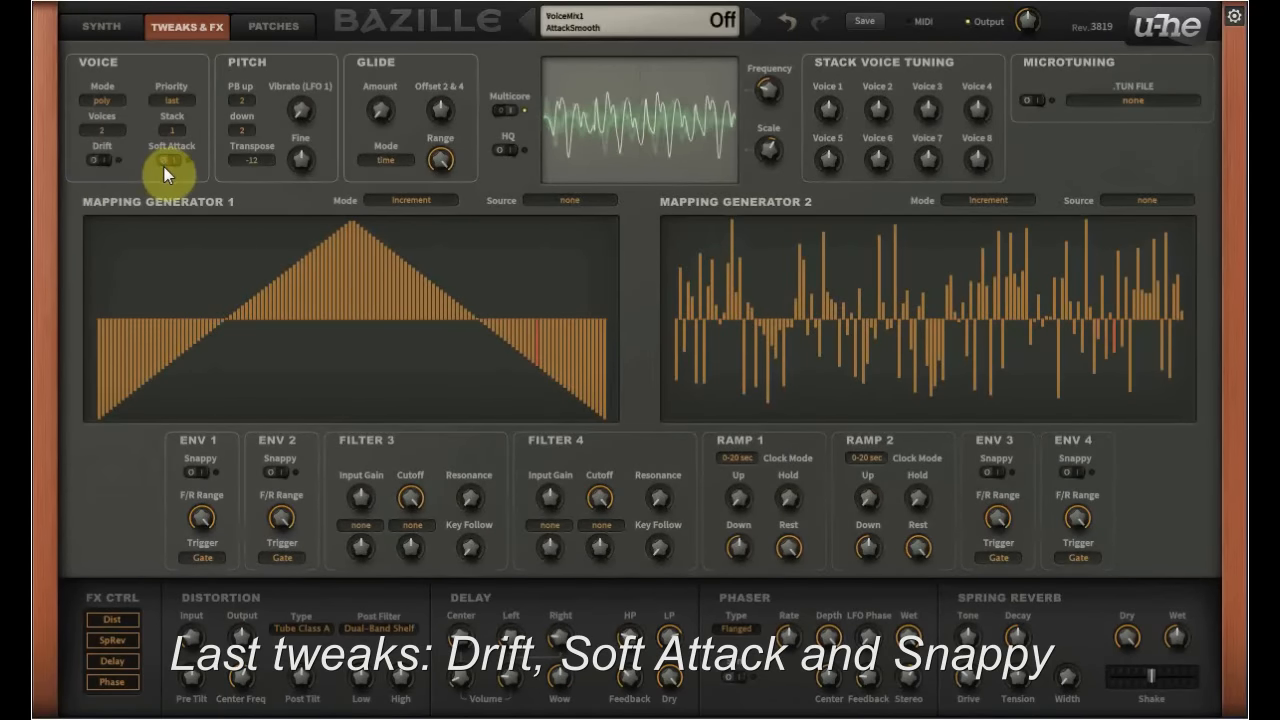
left_click(201, 471)
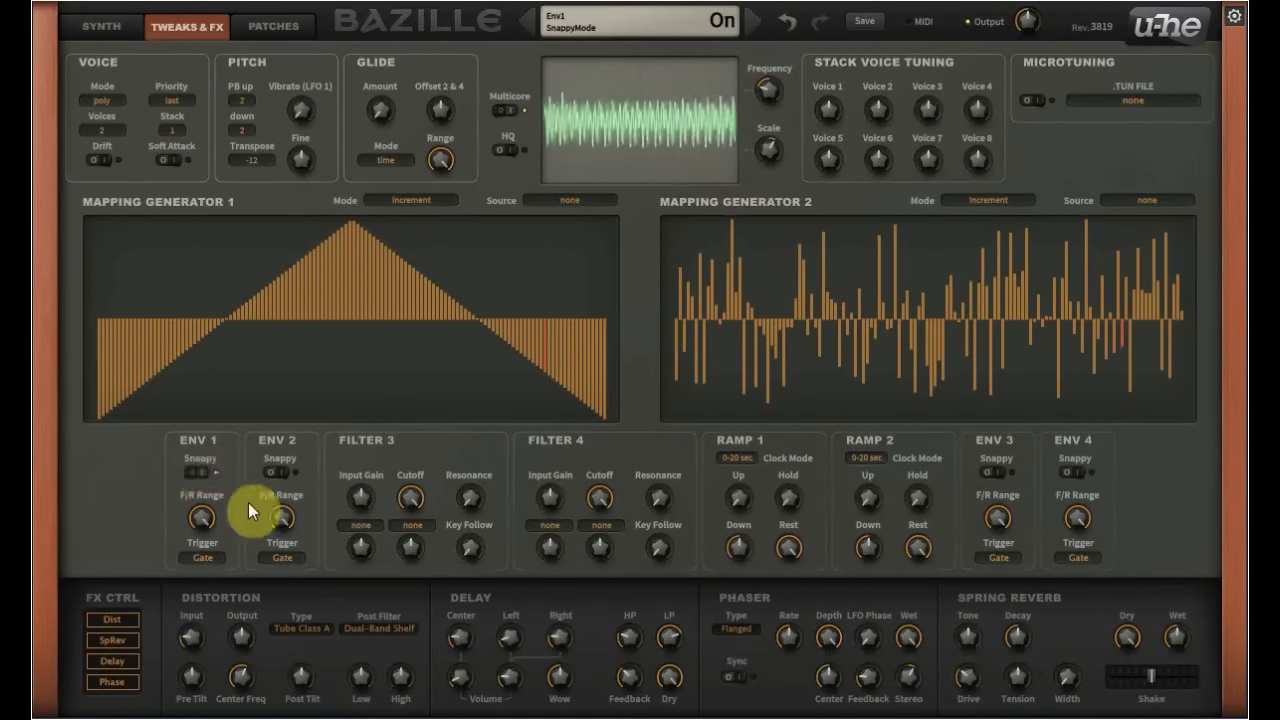
left_click(285, 474)
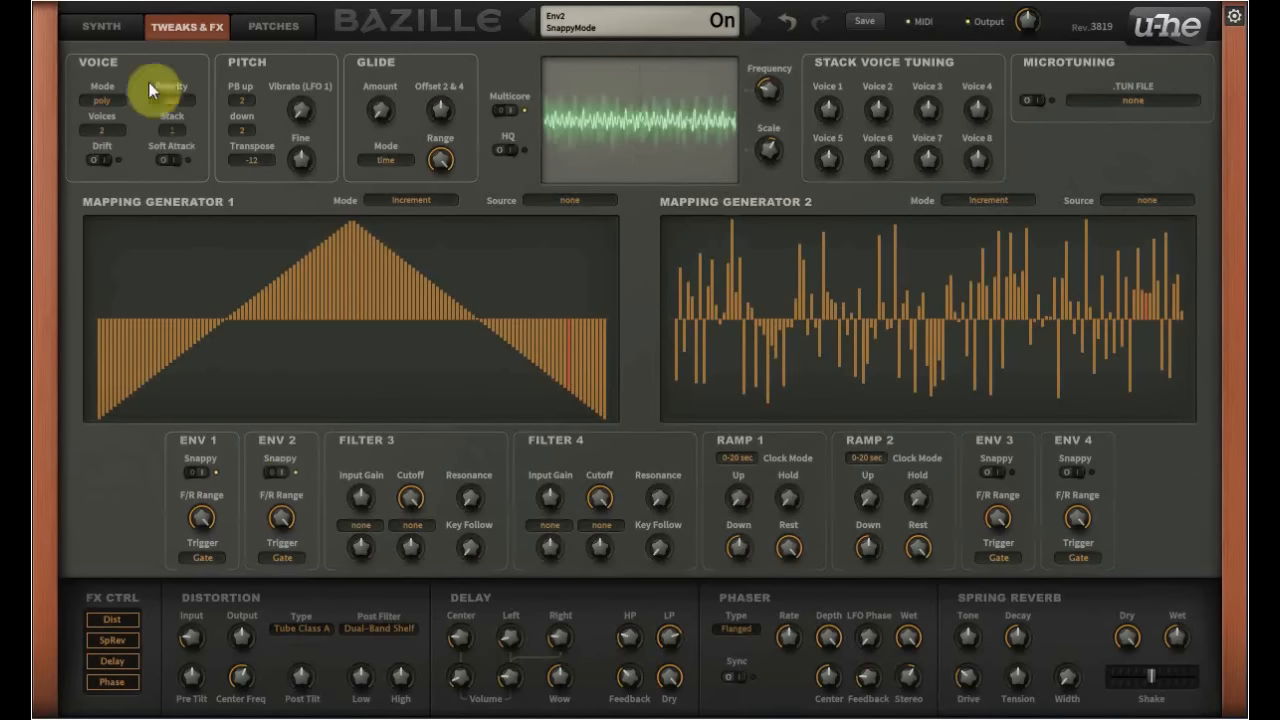
left_click(123, 28)
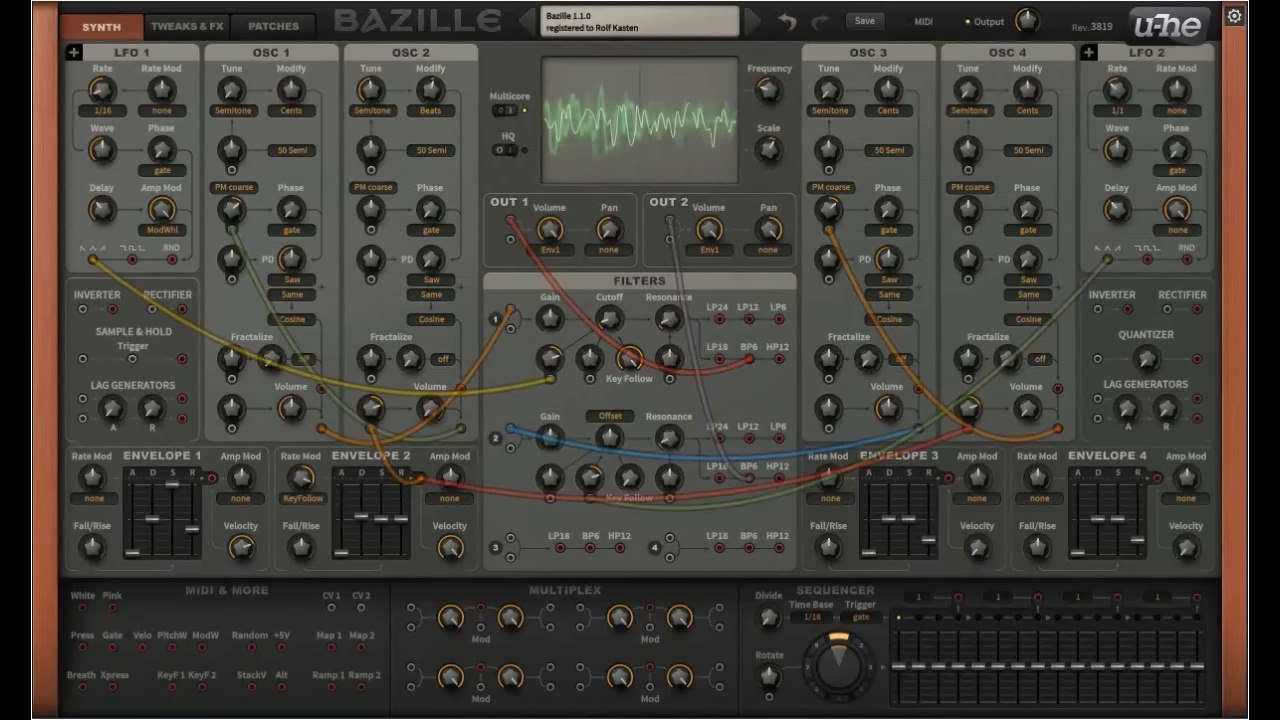
mouse_move(159, 209)
left_mouse_down()
mouse_move(163, 273)
mouse_move(169, 195)
left_mouse_up()
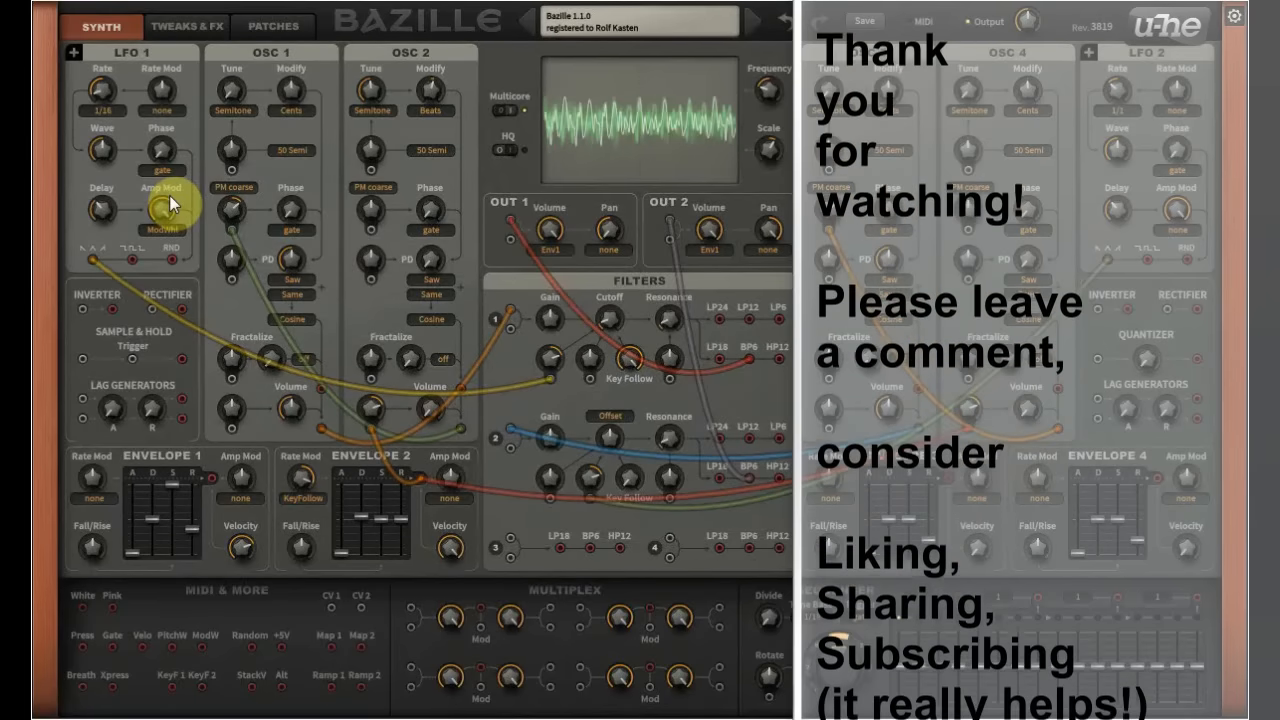
left_click(1177, 216)
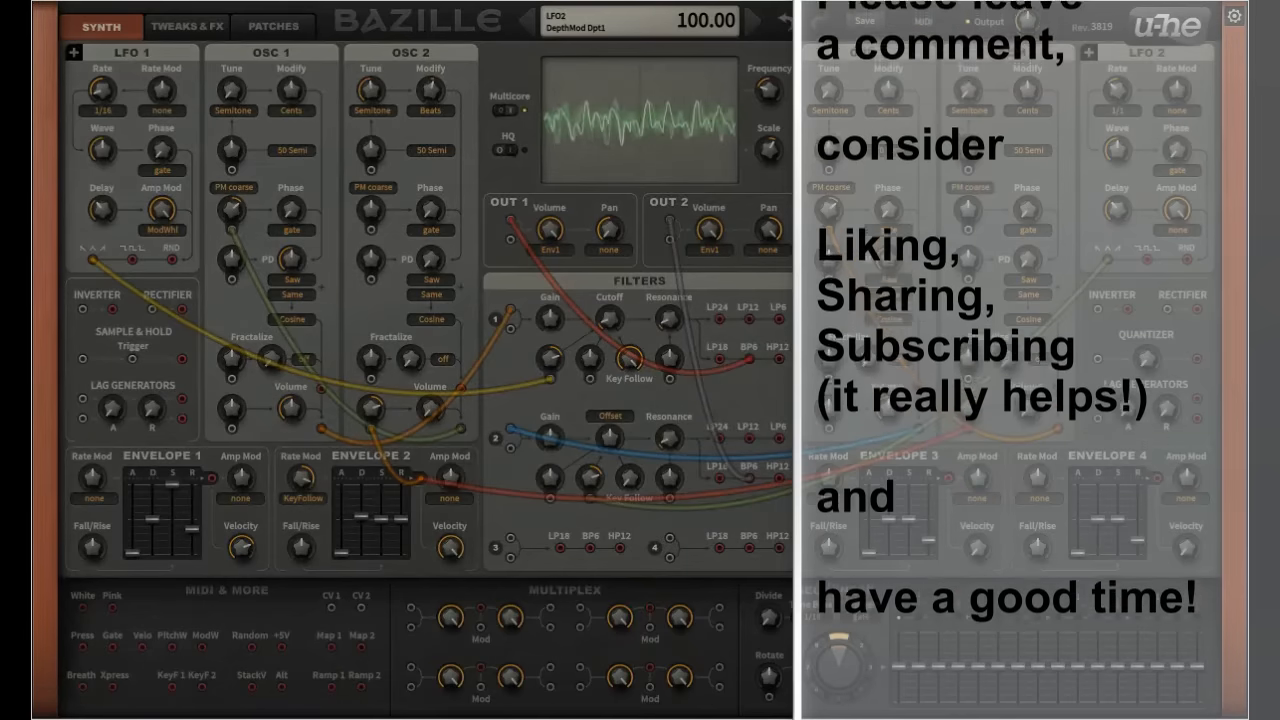